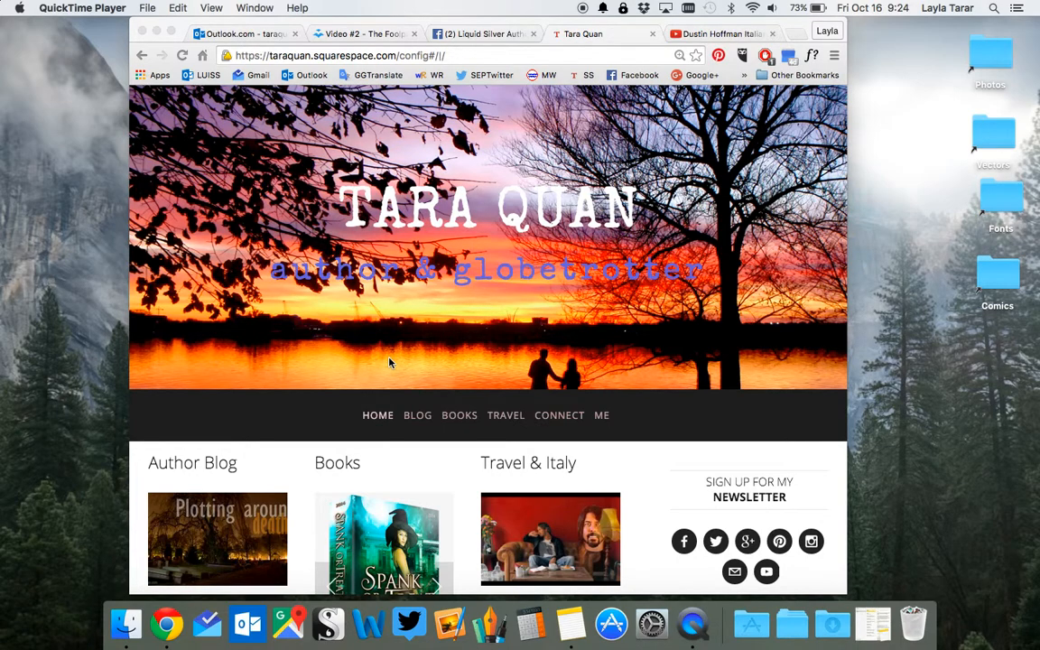
Open the site's page management and start a new blog post in the Travel blog
{"action": "scroll", "coordinate": [389, 362], "scroll_direction": "down", "scroll_amount": 3}
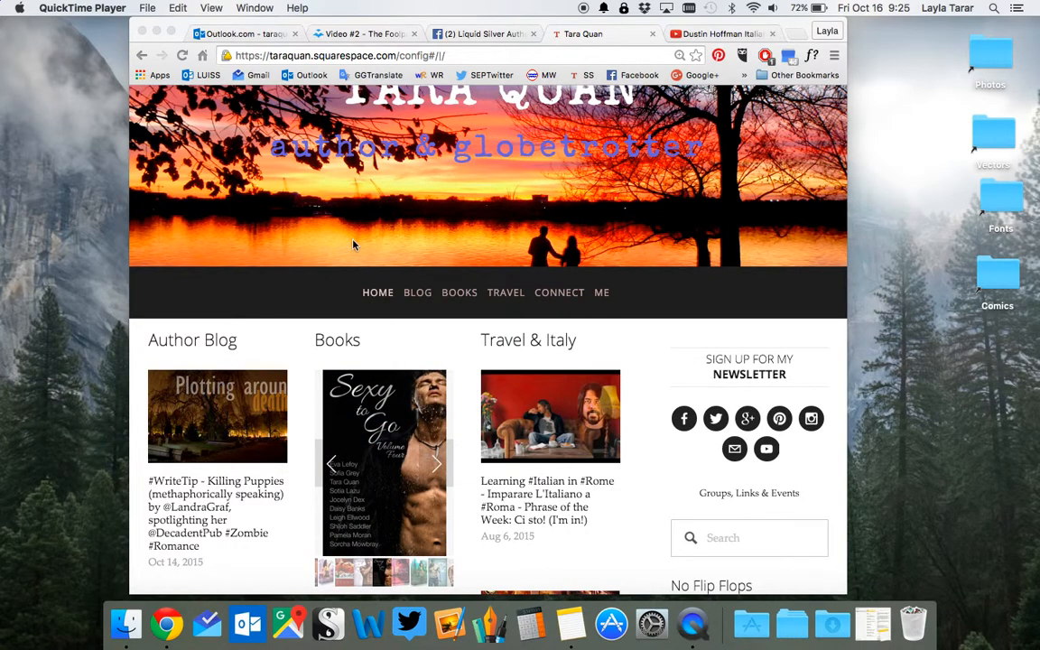
{"action": "scroll", "coordinate": [341, 287], "scroll_direction": "up", "scroll_amount": 3}
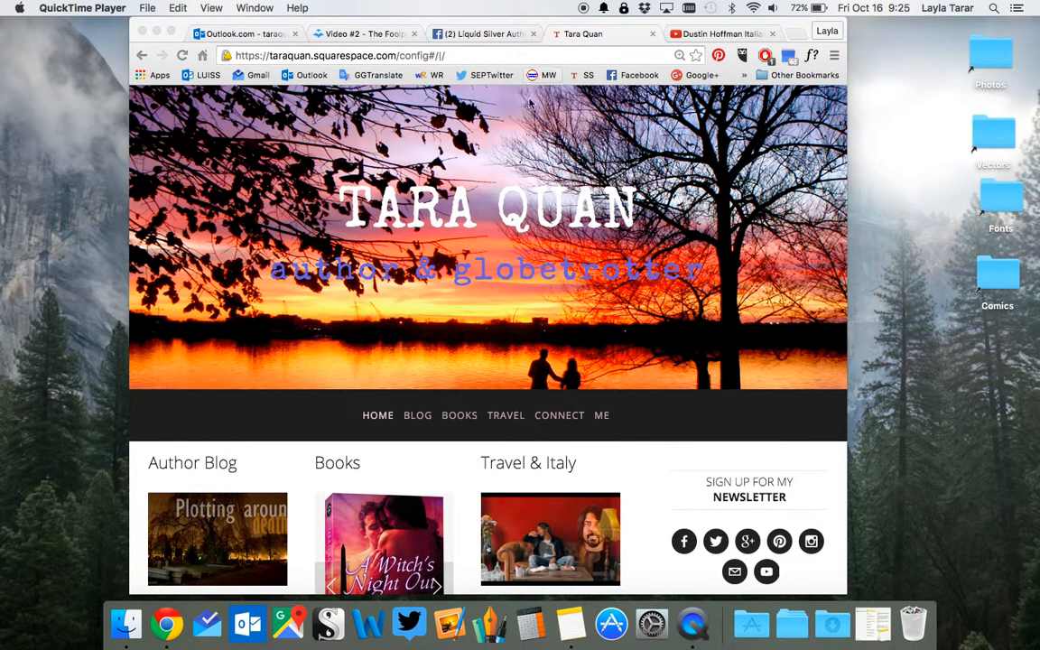
{"action": "left_click", "coordinate": [622, 43]}
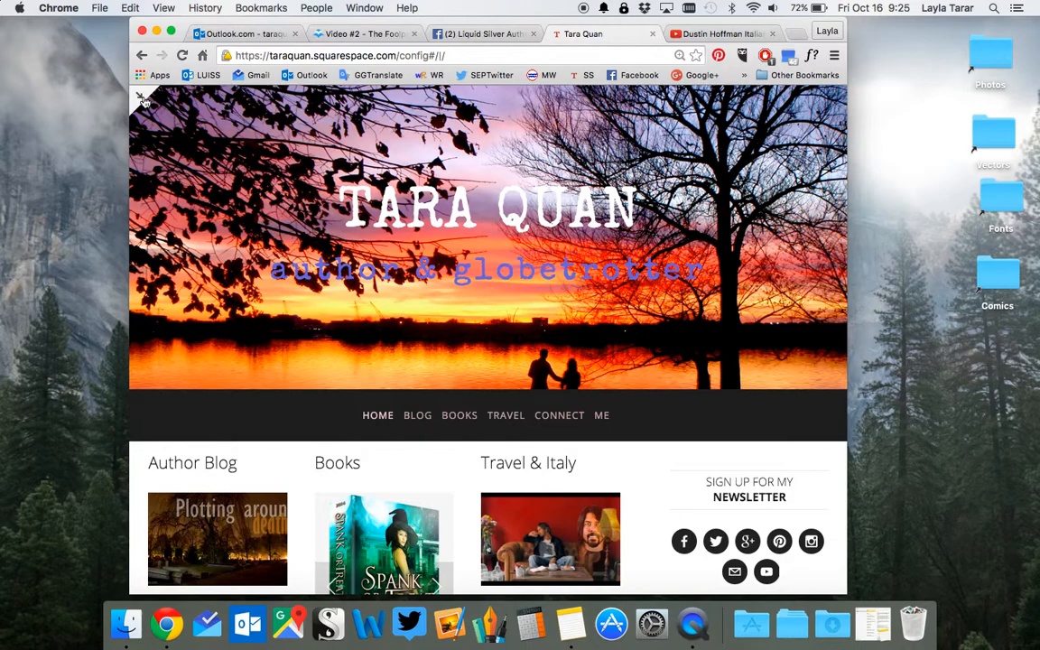
{"action": "left_click", "coordinate": [142, 100]}
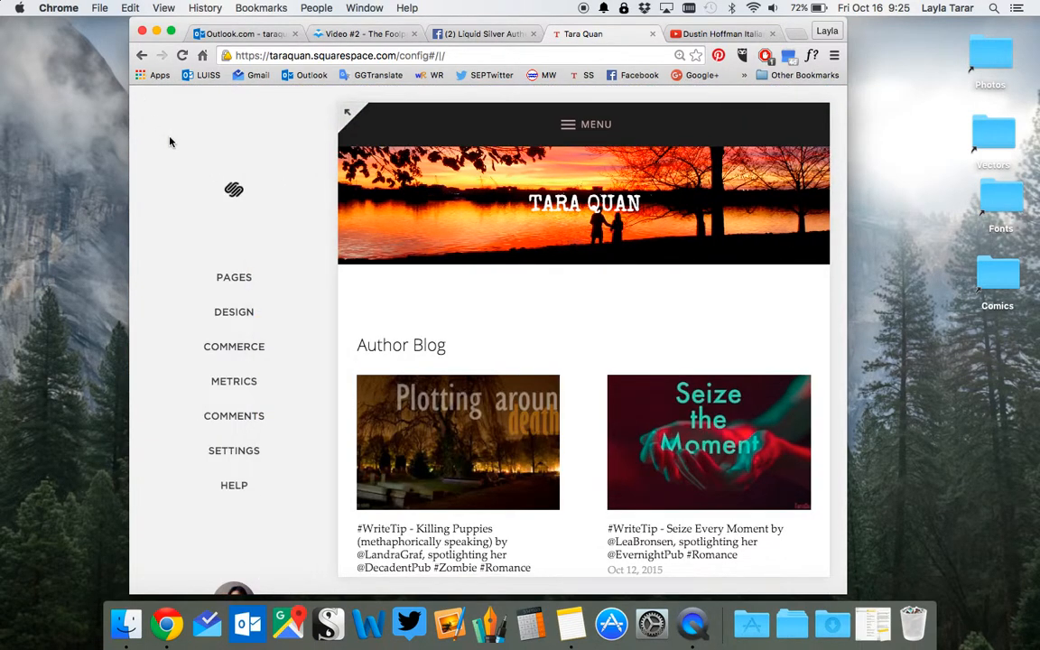
{"action": "left_click", "coordinate": [233, 275]}
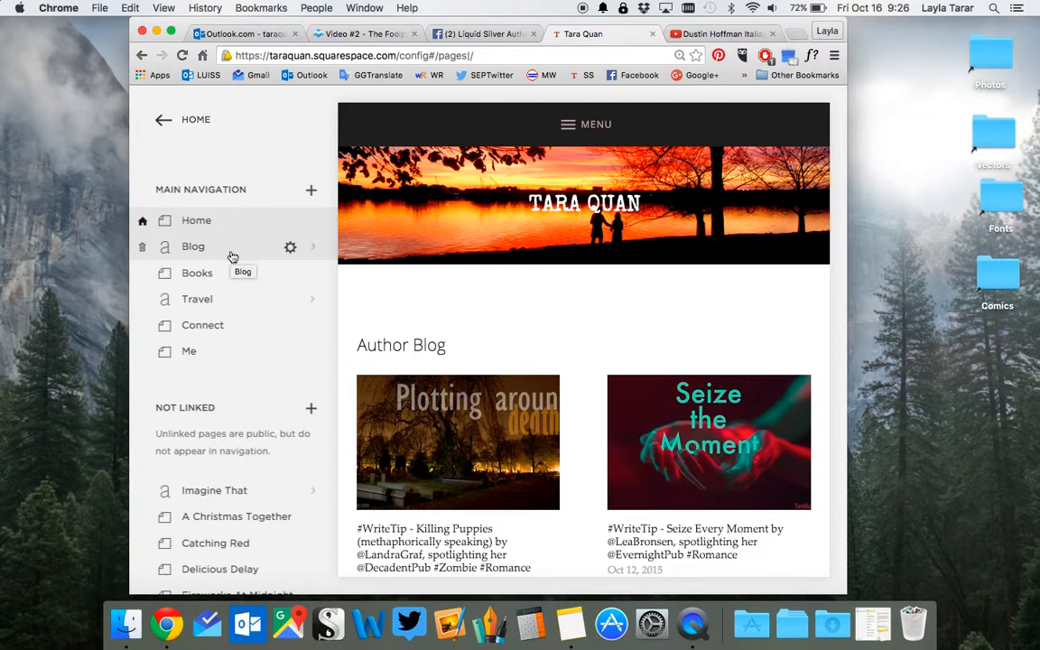
{"action": "left_click", "coordinate": [221, 299]}
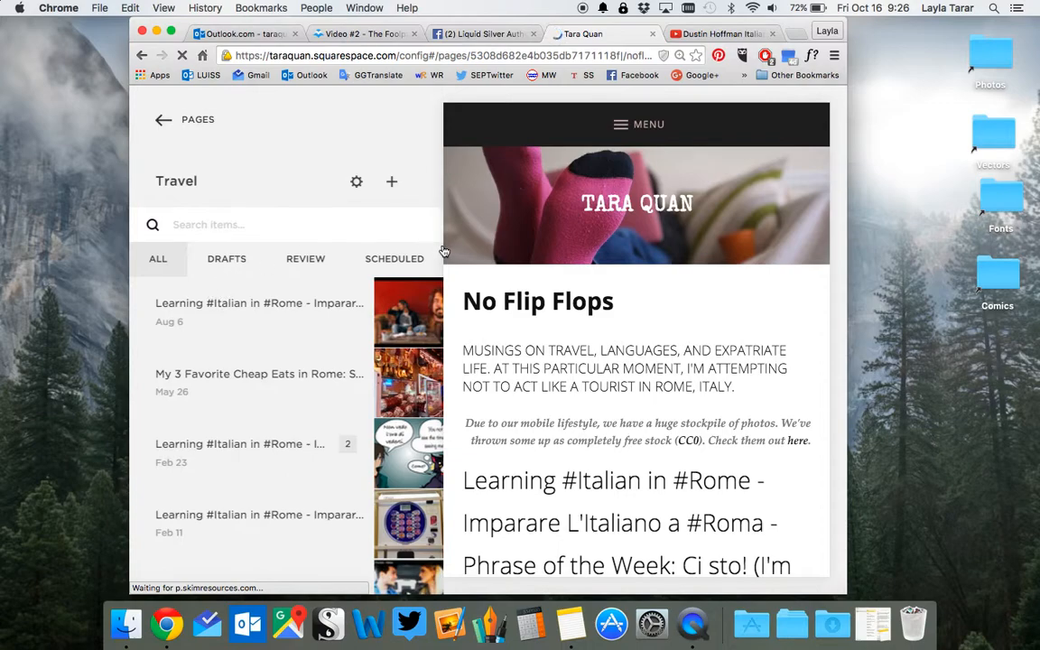
{"action": "left_click", "coordinate": [395, 182]}
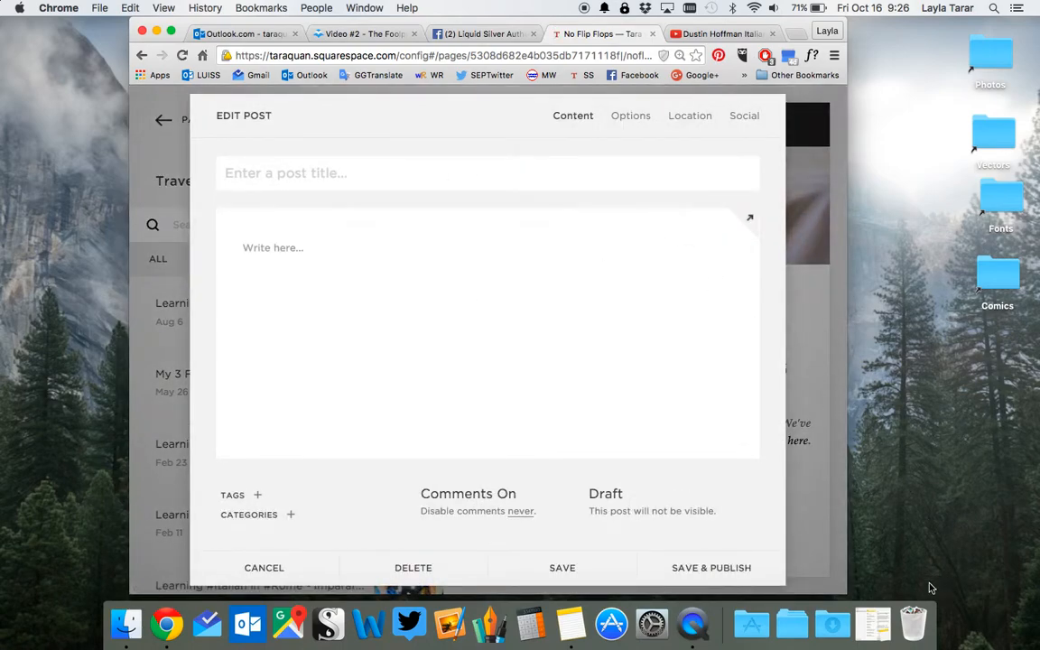
Switch to Notes and remove "Imparare L'Italiano a #Roma" from the draft's title line, keeping a single dash before "Phrase of the Week"
{"action": "left_click", "coordinate": [872, 621]}
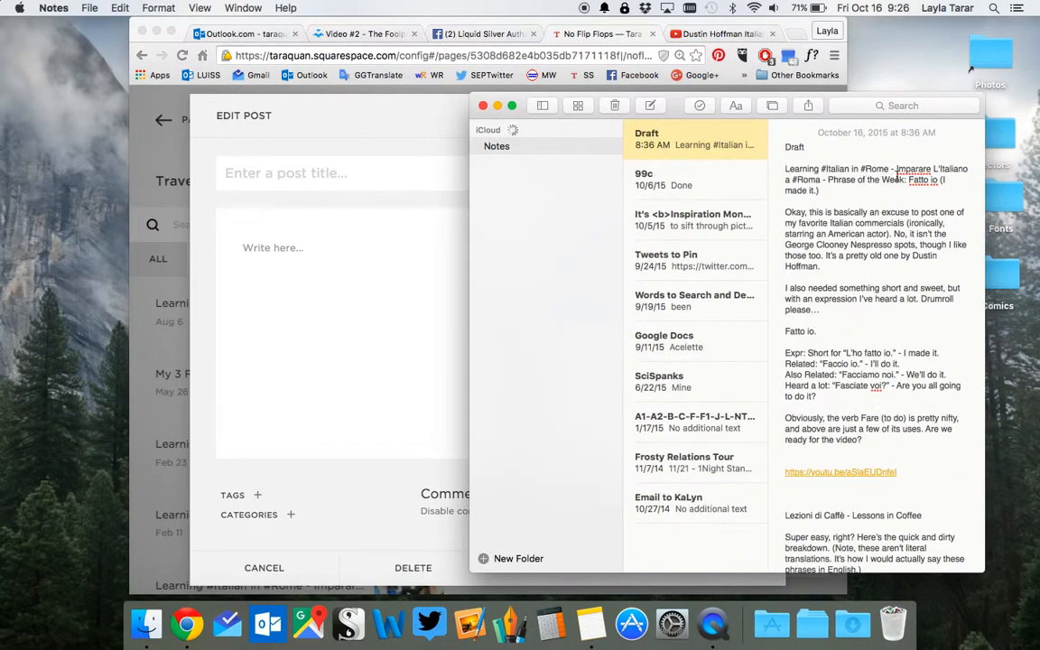
{"action": "left_click_drag", "start_coordinate": [895, 169], "coordinate": [824, 181]}
{"action": "type", "text": "\\"}
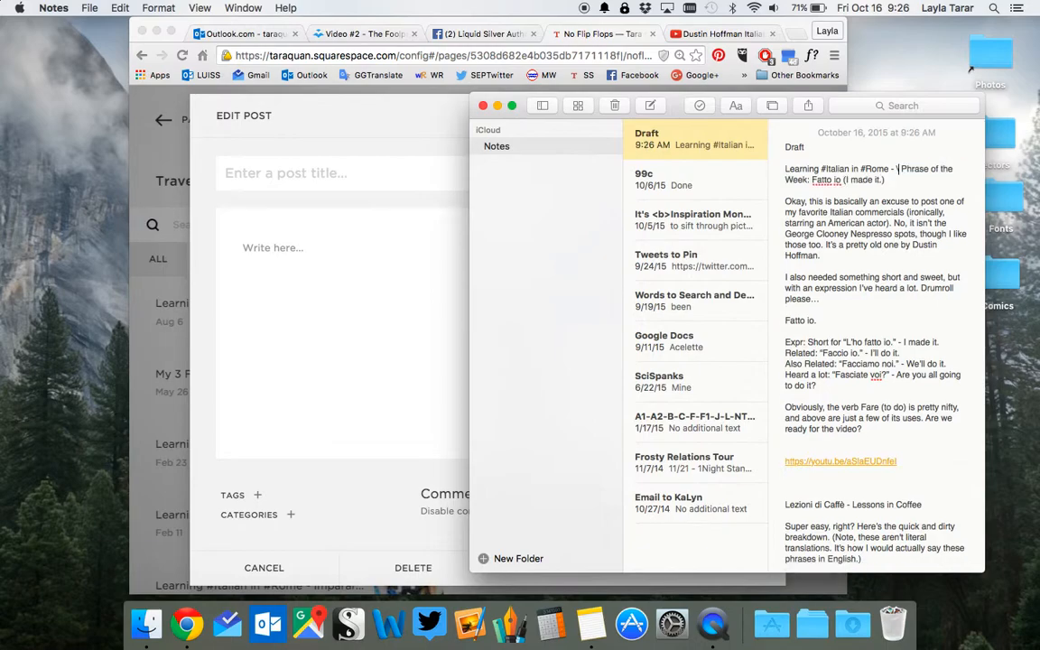
{"action": "key", "text": "BackSpace"}
{"action": "key", "text": "BackSpace"}
{"action": "key", "text": "BackSpace"}
{"action": "key", "text": "BackSpace"}
{"action": "type", "text": "-"}
Copy the draft title "Learning #Italian in #Rome - Phrase of the Week: Fatto io (I made it.)" into the blog post's title in Chrome
{"action": "triple_click", "coordinate": [778, 158]}
{"action": "left_click_drag", "start_coordinate": [777, 158], "coordinate": [777, 169]}
{"action": "key", "text": "super+c"}
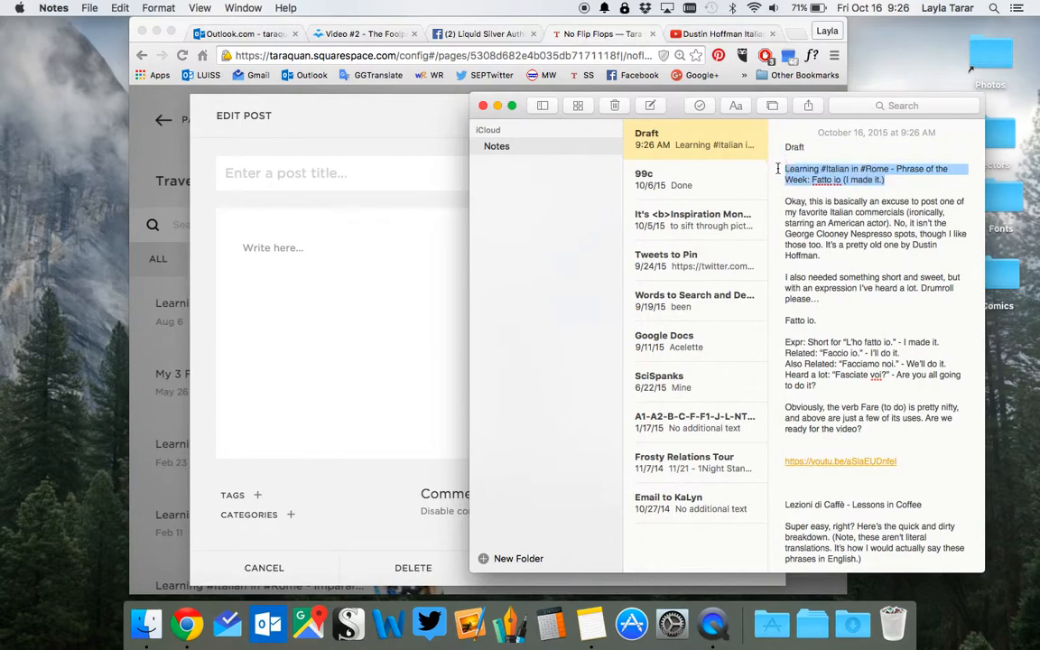
{"action": "left_click", "coordinate": [384, 183]}
{"action": "left_click", "coordinate": [379, 173]}
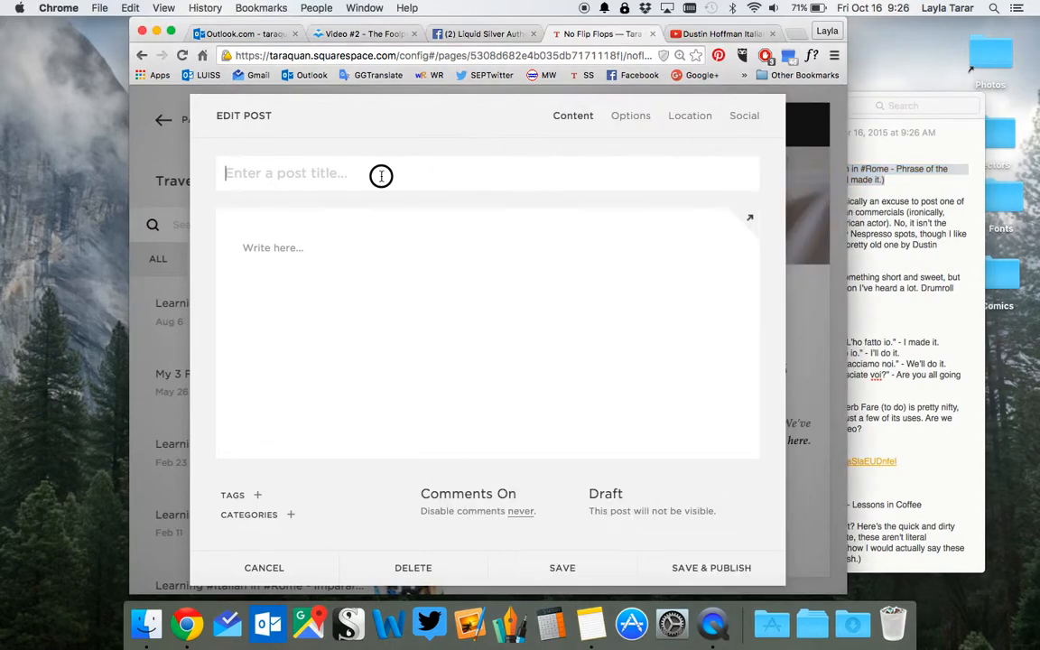
{"action": "key", "text": "super+v"}
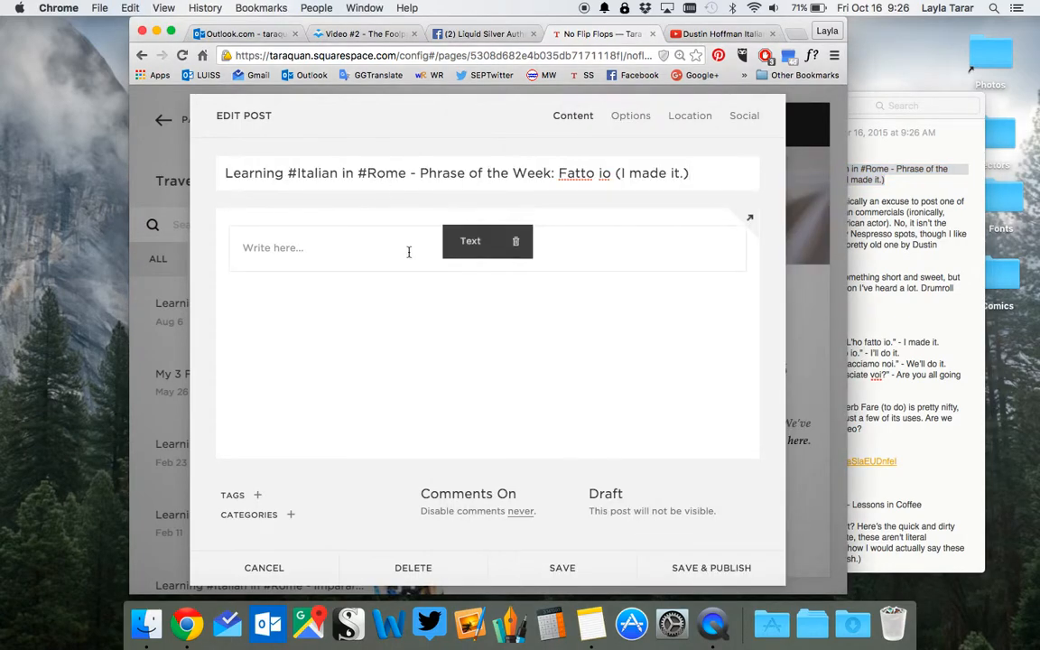
Give the post the tag "Learning Italian" and the category "Learning Italian"
{"action": "left_click", "coordinate": [232, 495]}
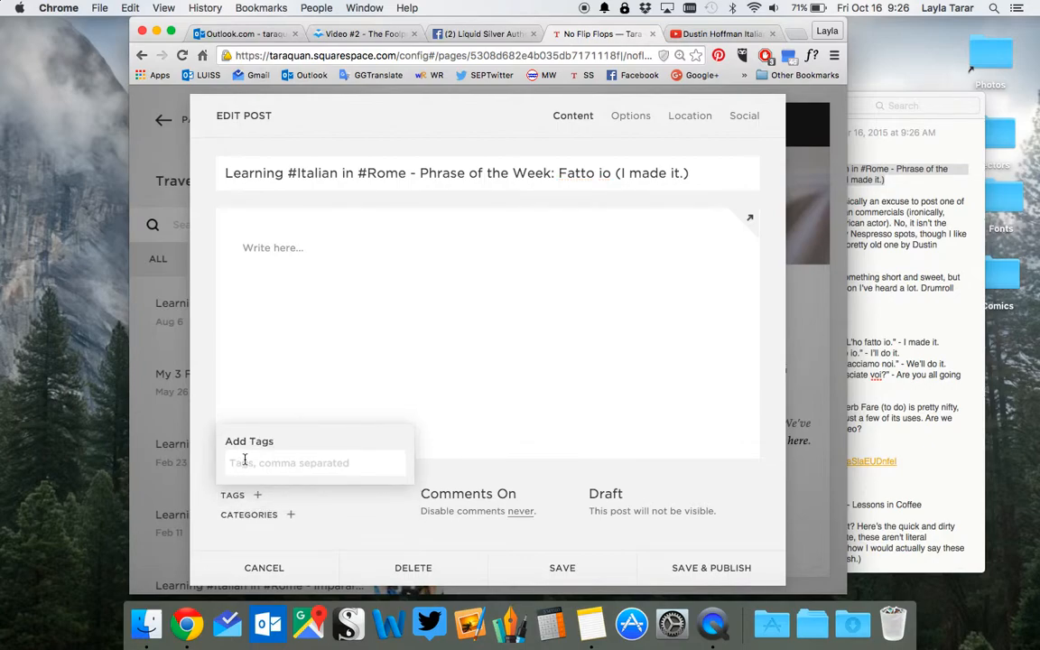
{"action": "type", "text": "la"}
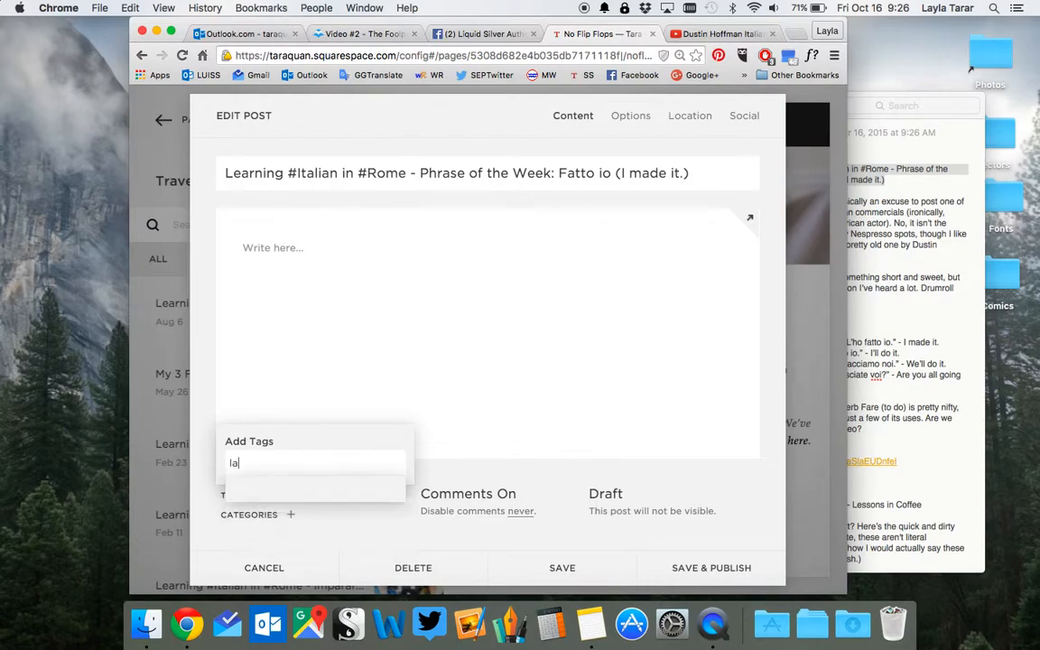
{"action": "key", "text": "Down"}
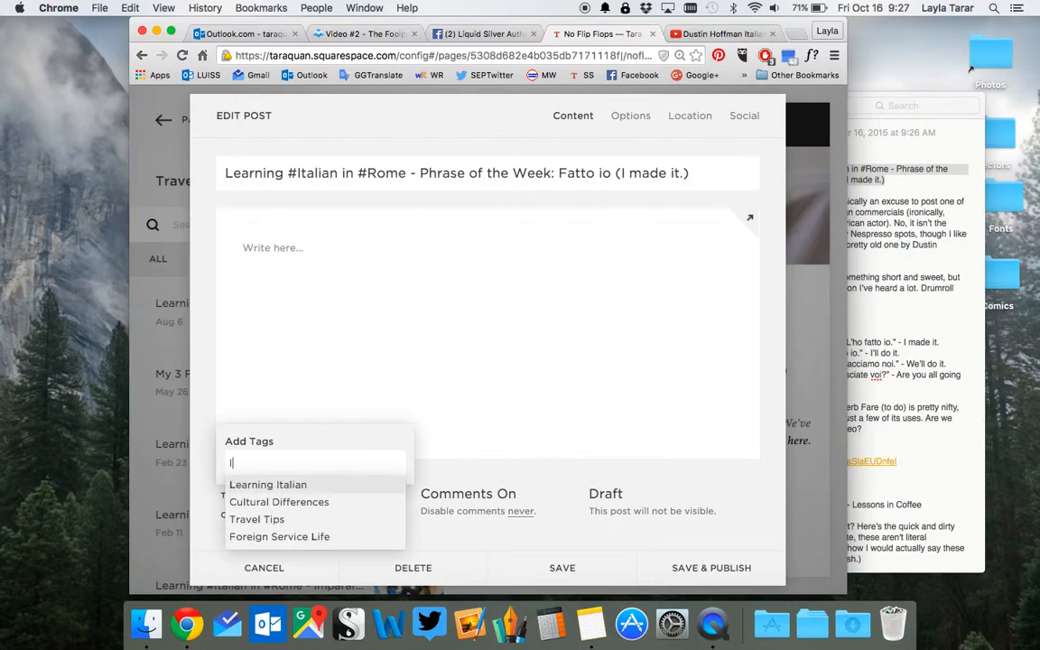
{"action": "key", "text": "Return"}
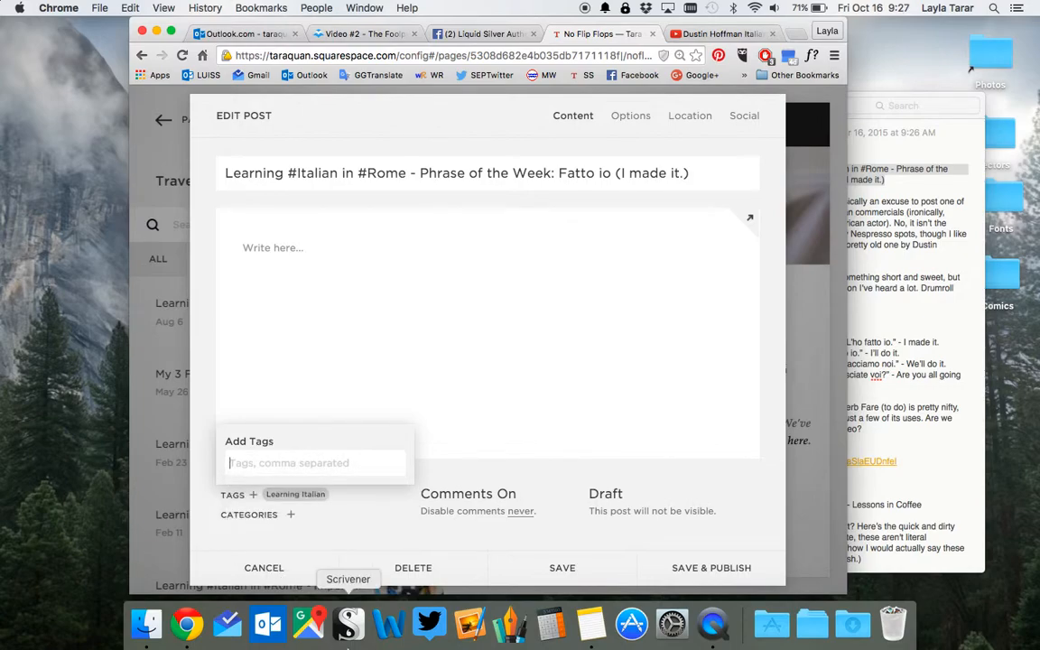
{"action": "left_click", "coordinate": [232, 517]}
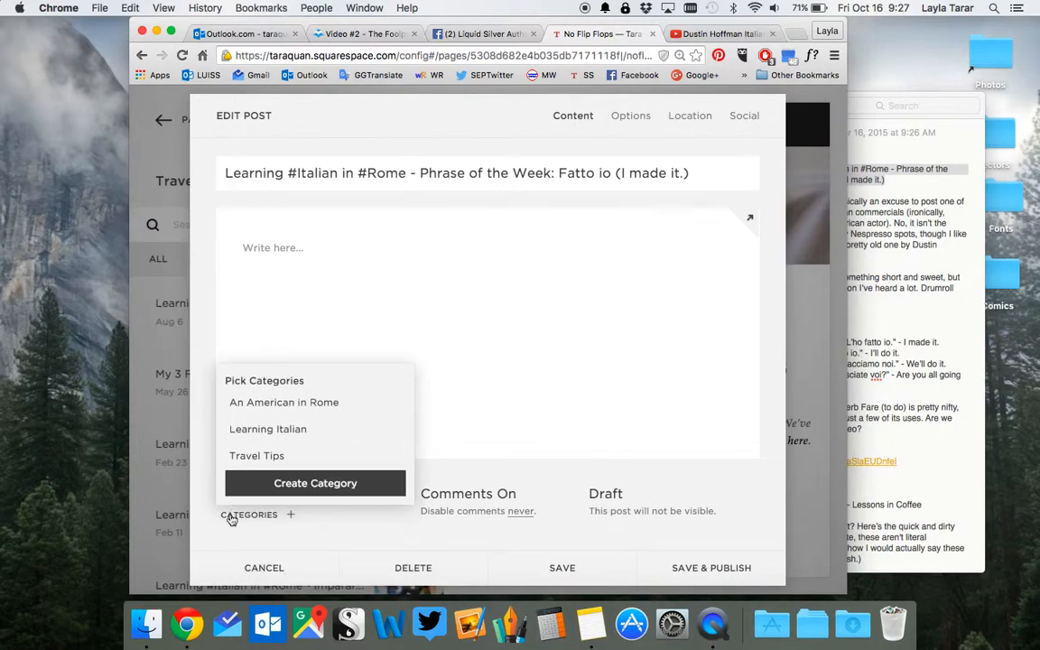
{"action": "left_click", "coordinate": [236, 435]}
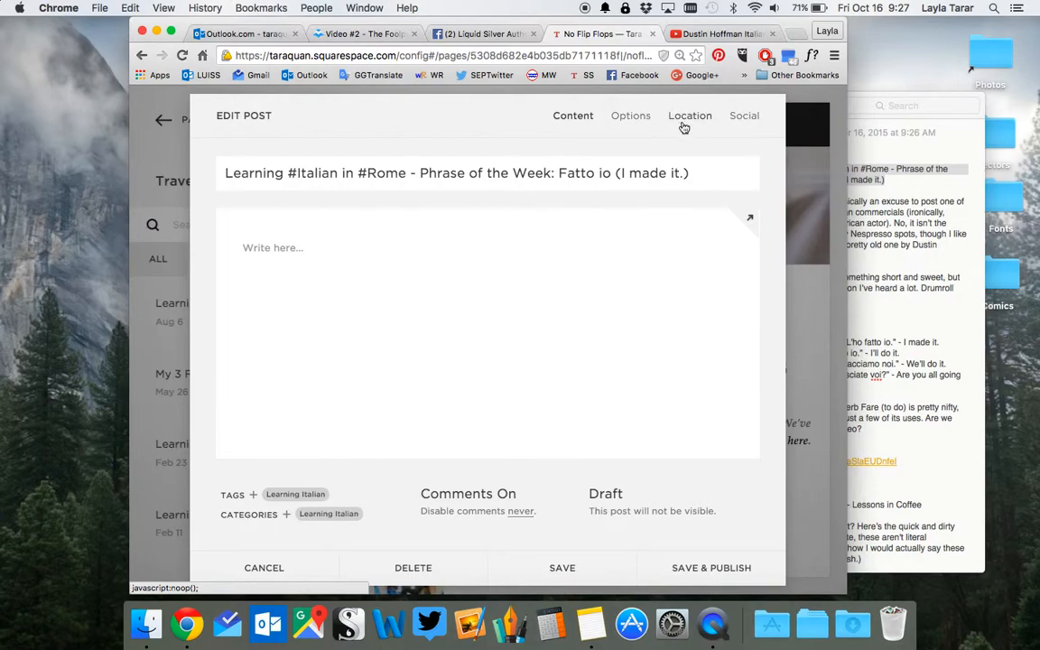
Set the custom ending of the post URL to "fattoio"
{"action": "left_click", "coordinate": [642, 121]}
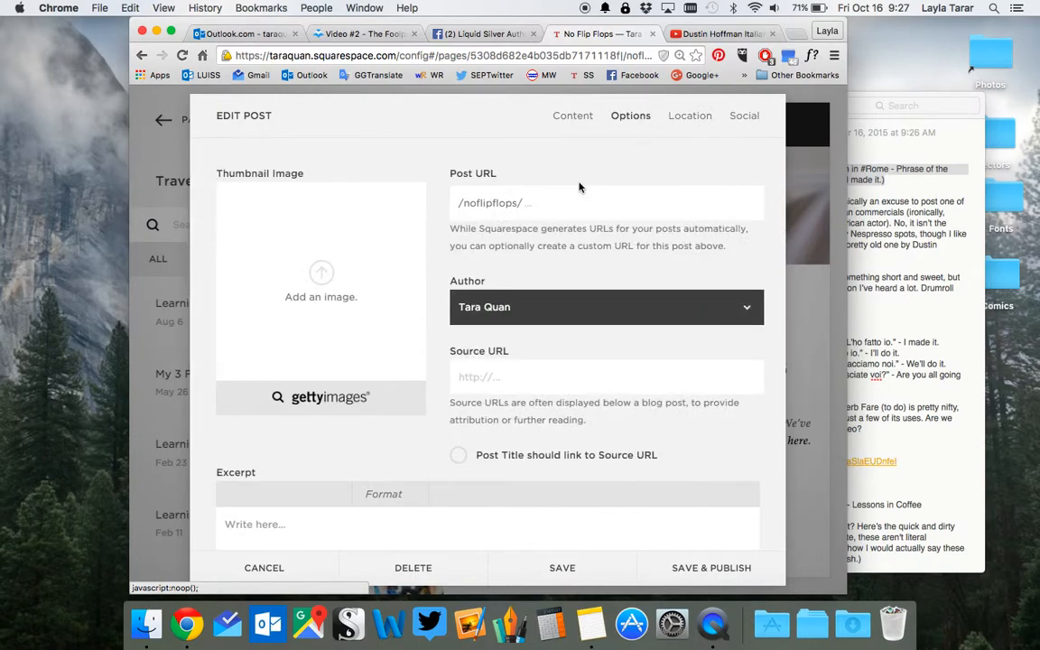
{"action": "left_click", "coordinate": [567, 207]}
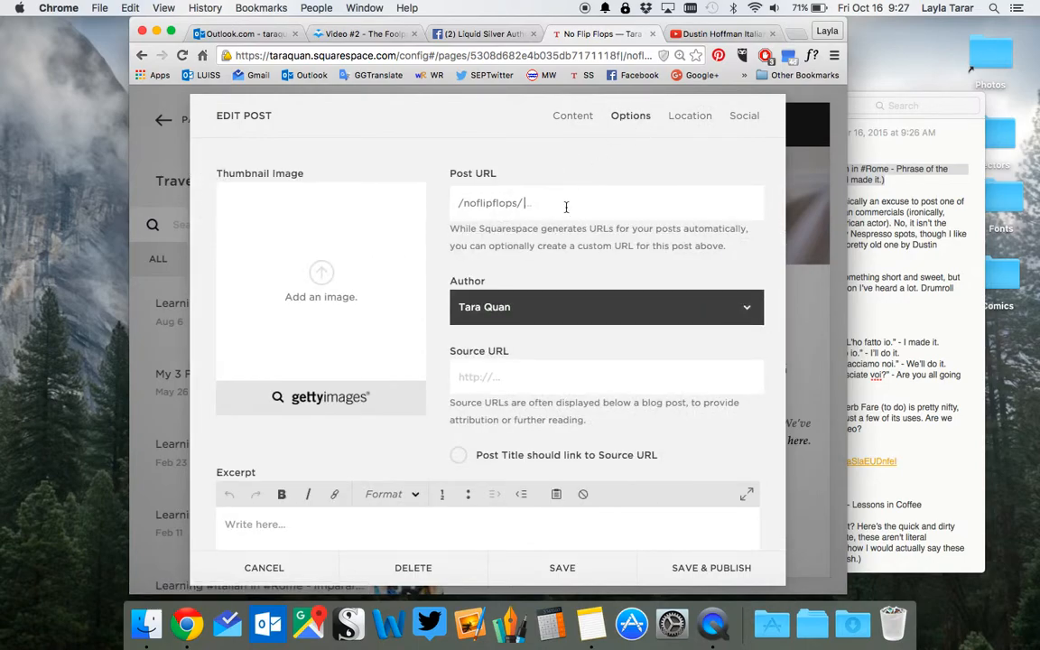
{"action": "type", "text": "fattoio"}
Switch to YouTube and replay sondemo's Dustin Hoffman Italian Coffee Commercial from the search results
{"action": "left_click", "coordinate": [697, 34]}
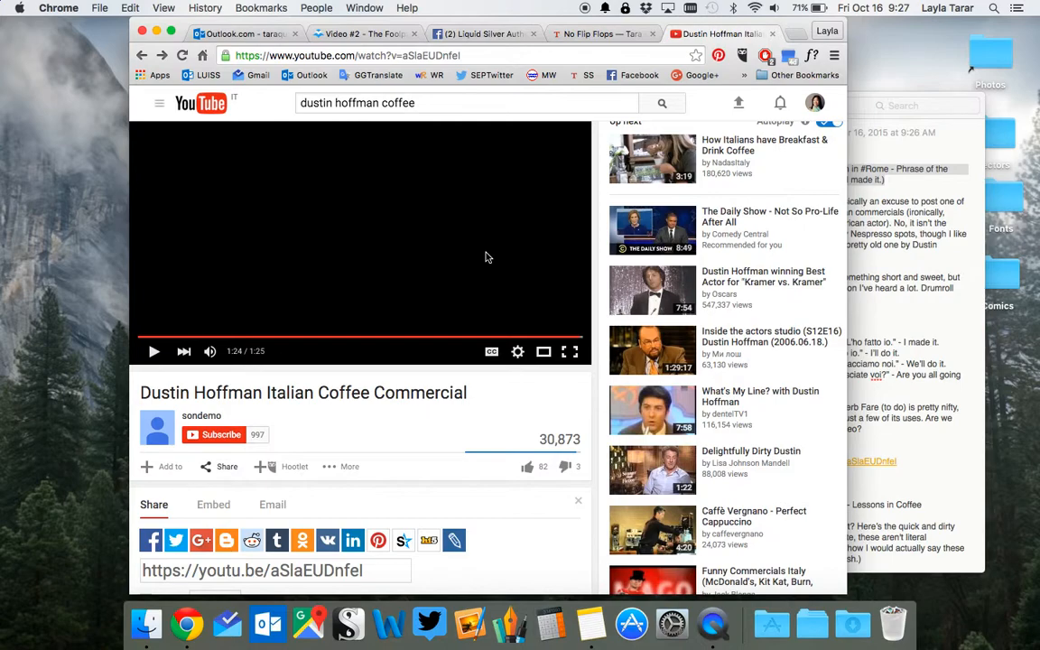
{"action": "scroll", "coordinate": [486, 258], "scroll_direction": "up", "scroll_amount": 1}
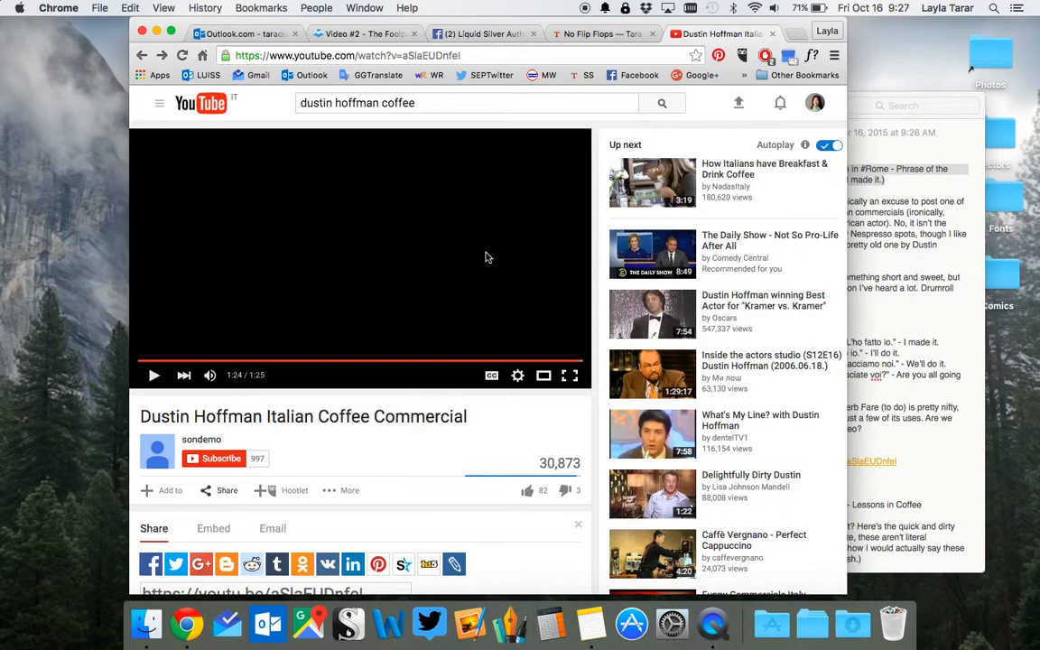
{"action": "left_click", "coordinate": [154, 376]}
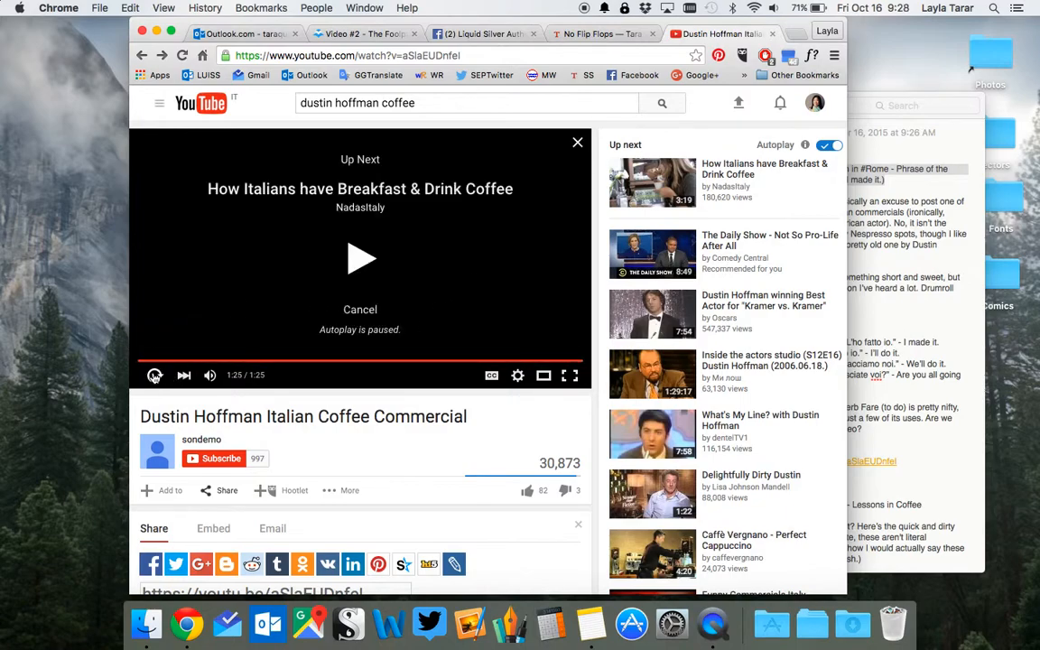
{"action": "left_click", "coordinate": [141, 56]}
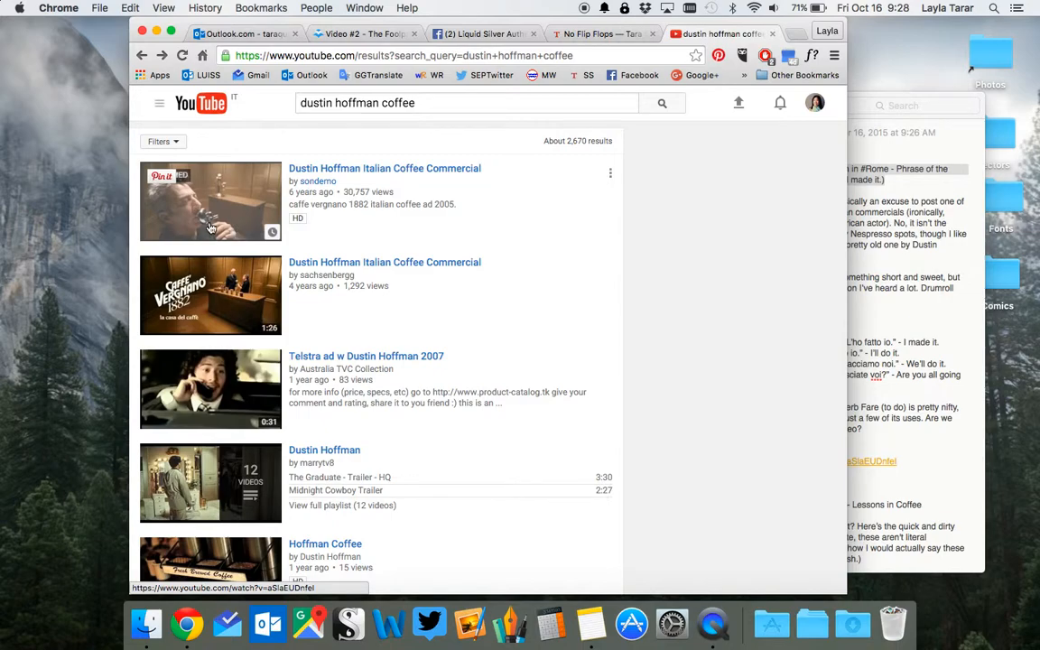
{"action": "left_click", "coordinate": [203, 191]}
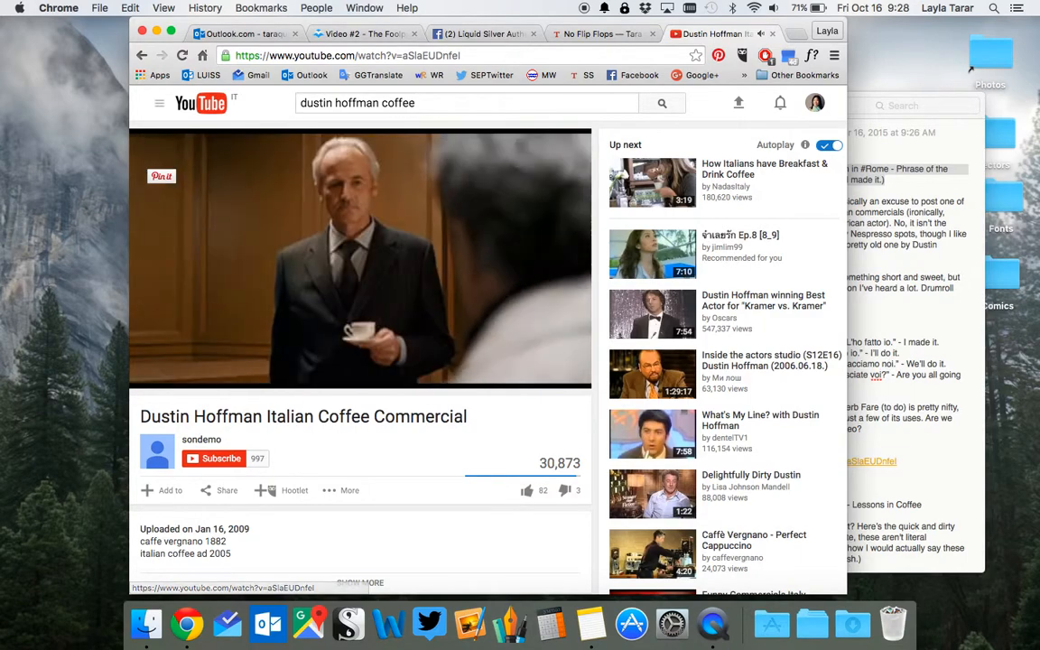
{"action": "mouse_move", "coordinate": [177, 285]}
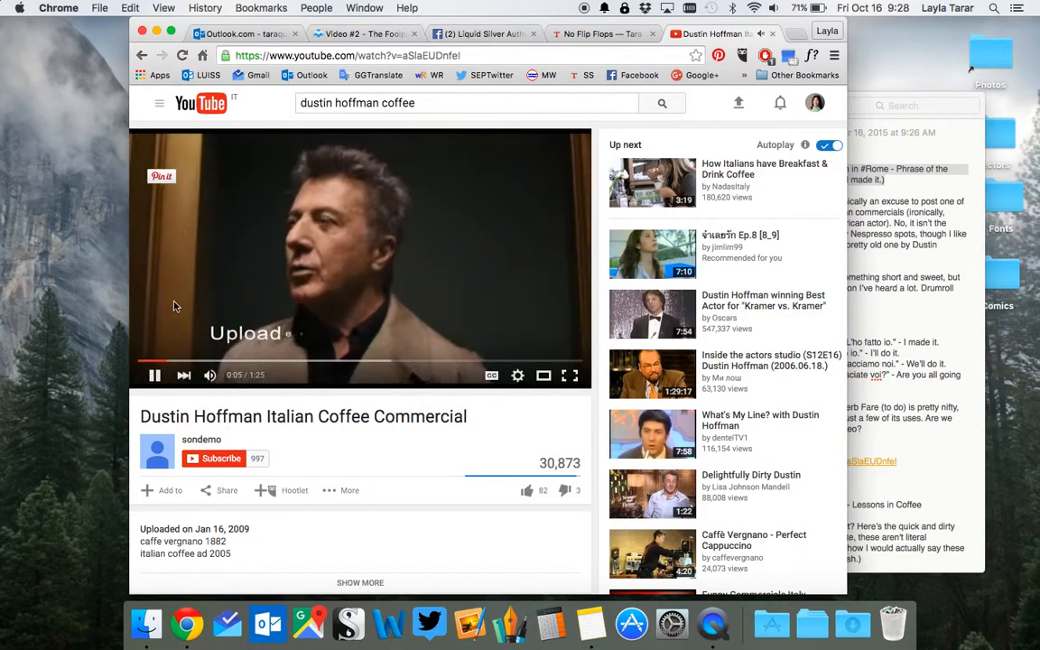
Pause the commercial on its opening "Lezioni di Caffè" title frame and capture that frame as a screenshot
{"action": "left_click", "coordinate": [145, 362]}
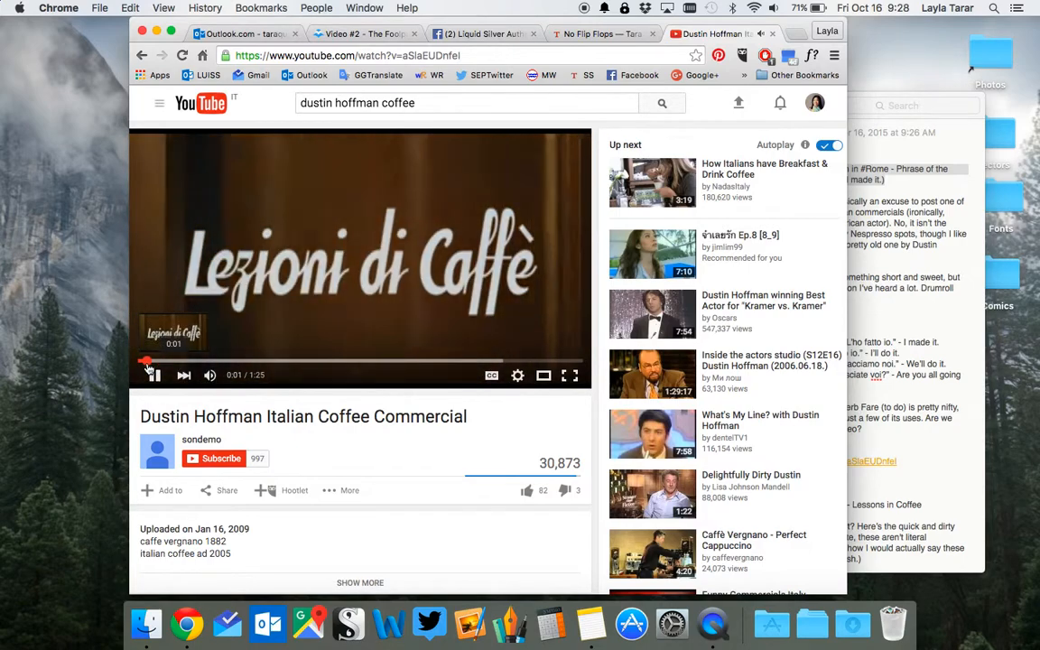
{"action": "left_click", "coordinate": [145, 363]}
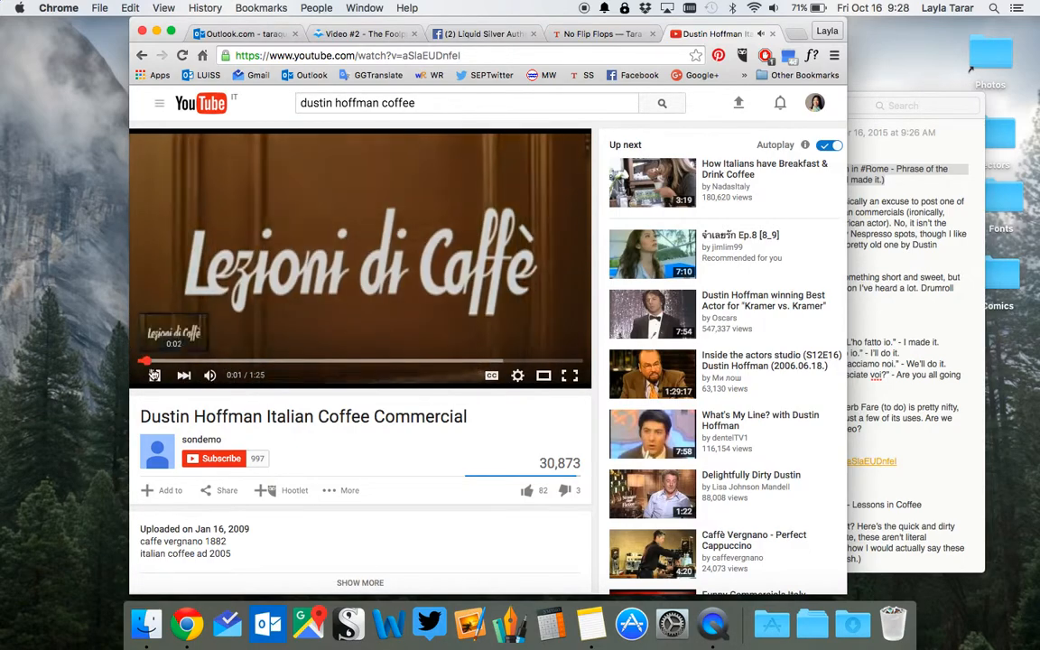
{"action": "left_click", "coordinate": [152, 375]}
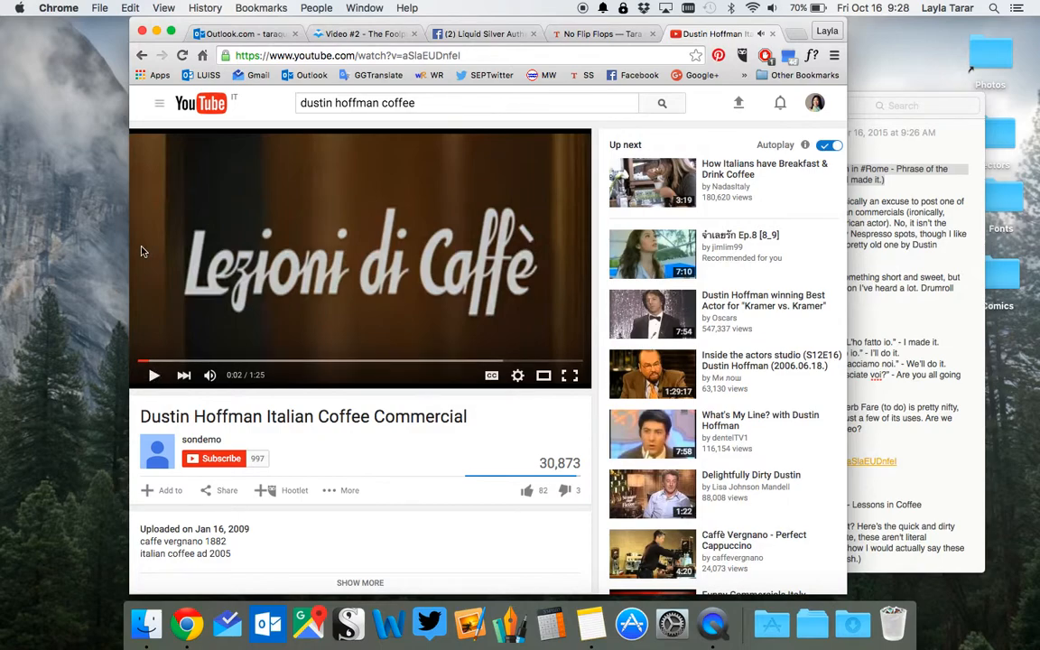
{"action": "key", "text": "super+shift+4"}
{"action": "left_click_drag", "start_coordinate": [130, 133], "coordinate": [583, 361]}
Return to the post's options, minimize Notes and add the "Lezioni di Caffè" screenshot from the desktop as the thumbnail image
{"action": "left_click", "coordinate": [560, 36]}
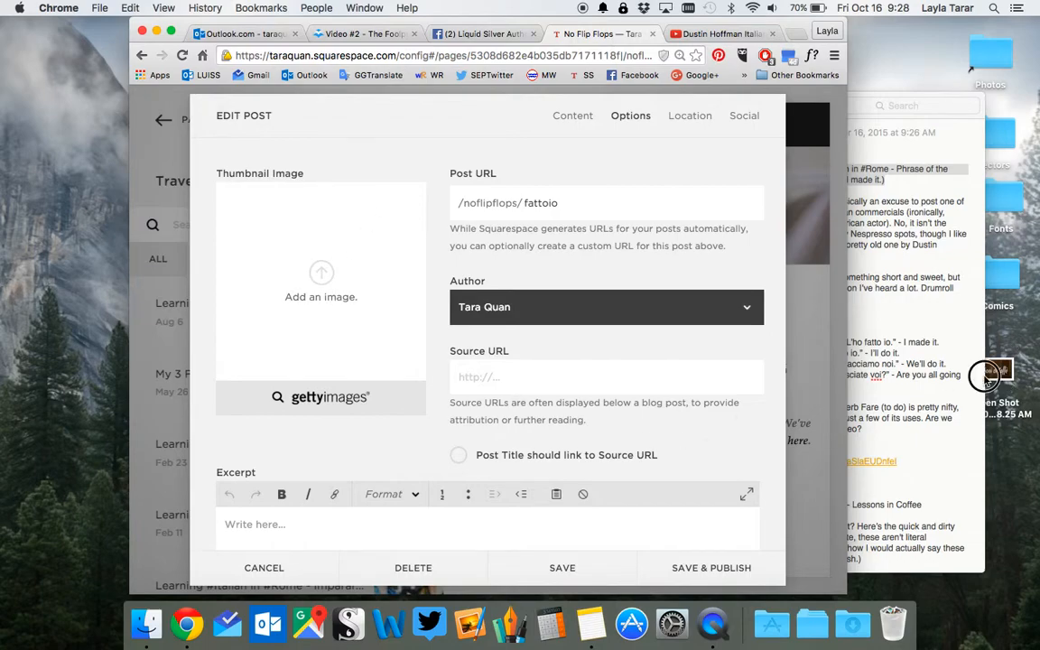
{"action": "left_click", "coordinate": [889, 341]}
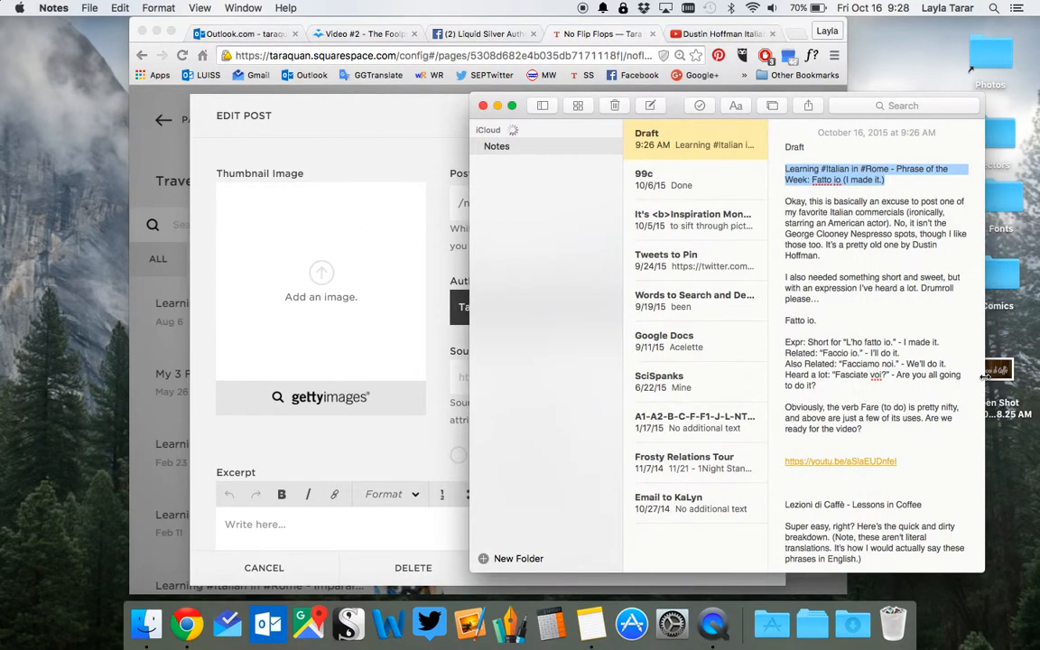
{"action": "left_click", "coordinate": [498, 106]}
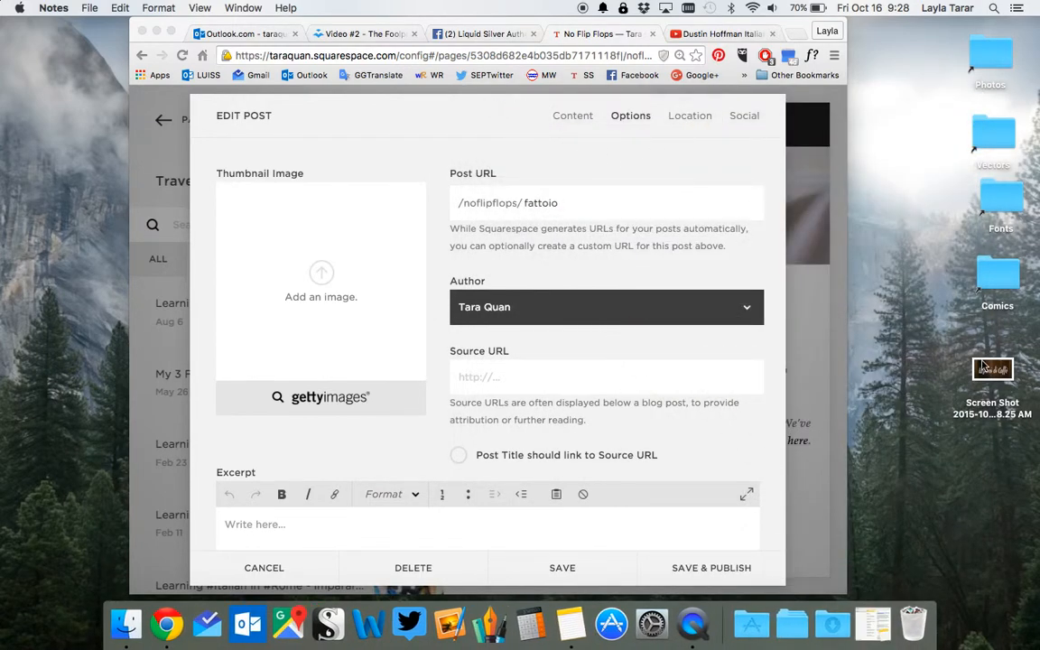
{"action": "left_click_drag", "start_coordinate": [1005, 378], "coordinate": [351, 229]}
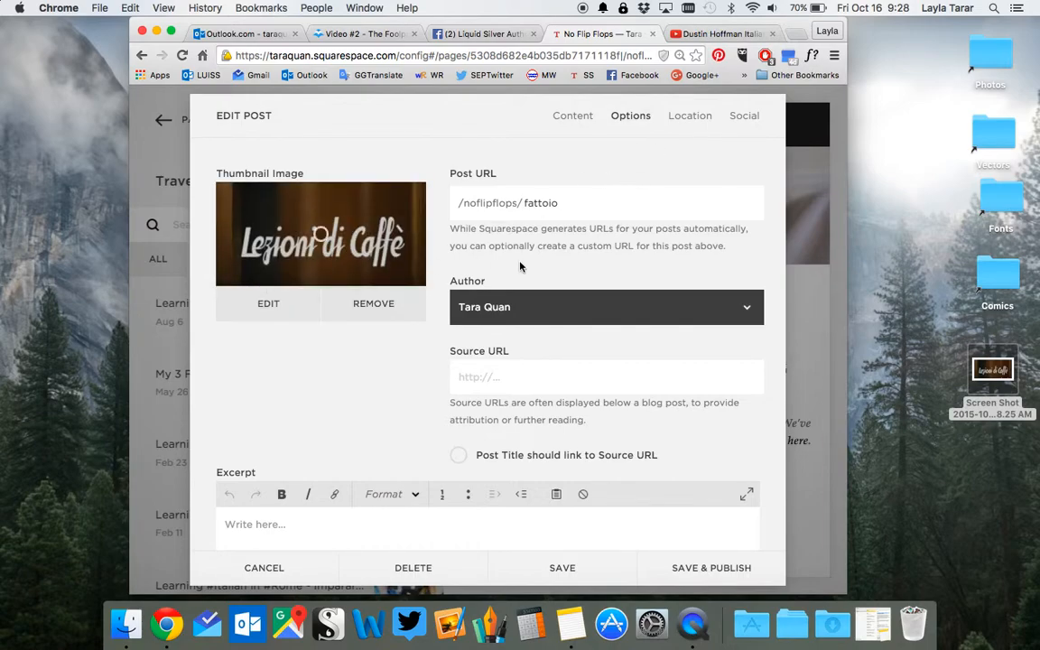
{"action": "scroll", "coordinate": [358, 365], "scroll_direction": "down", "scroll_amount": 3}
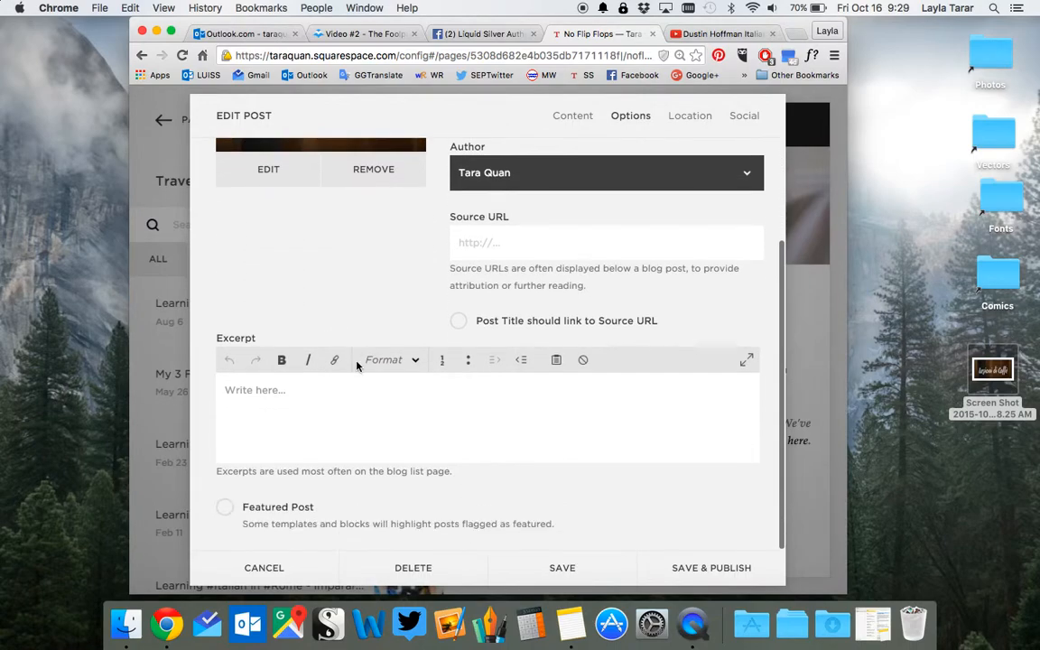
{"action": "scroll", "coordinate": [356, 365], "scroll_direction": "up", "scroll_amount": 3}
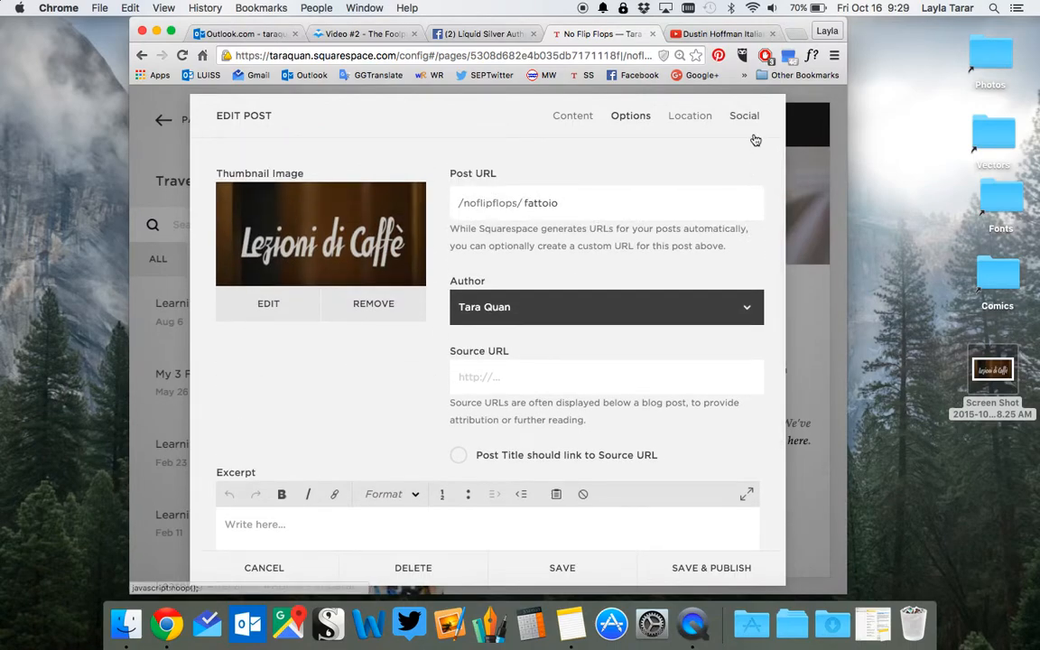
Enable sharing of the post to the connected Facebook and Twitter accounts in its social settings
{"action": "left_click", "coordinate": [746, 122]}
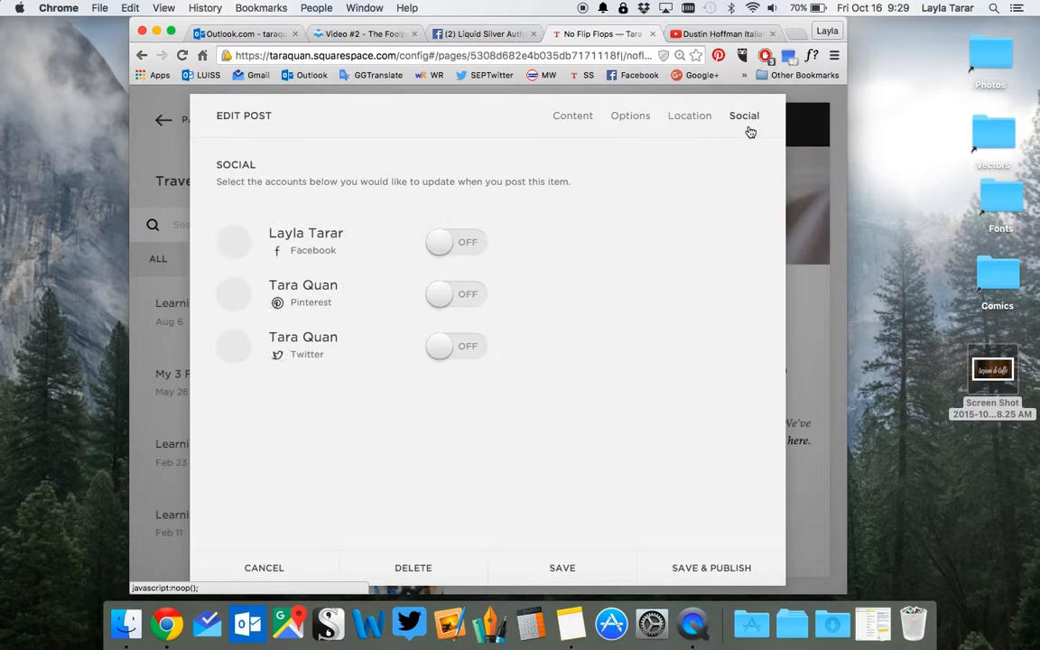
{"action": "left_click", "coordinate": [440, 242]}
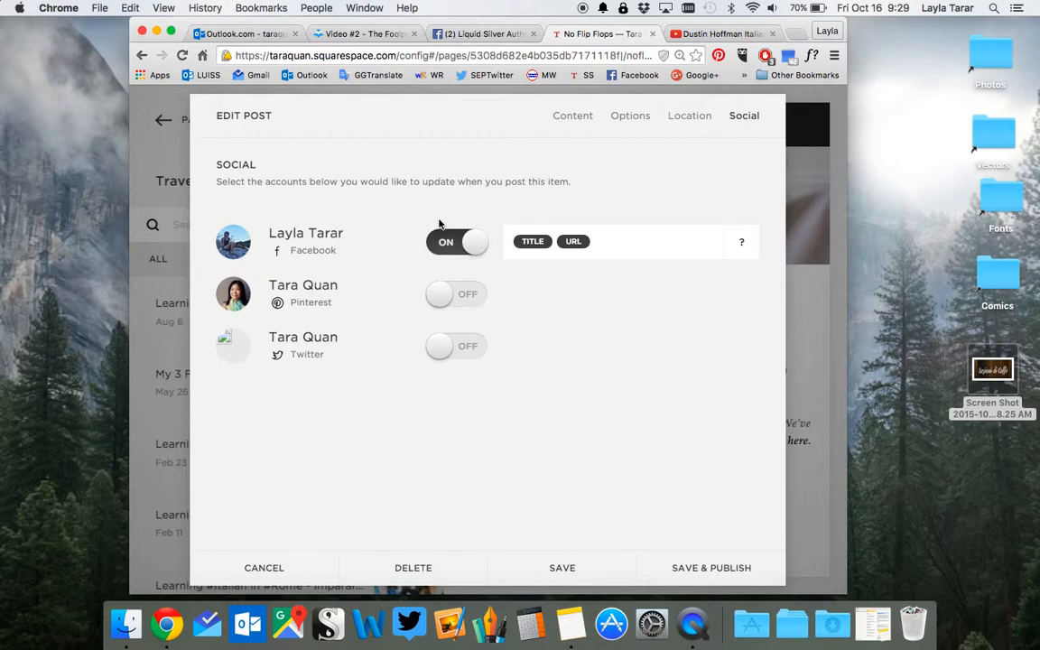
{"action": "left_click", "coordinate": [438, 352]}
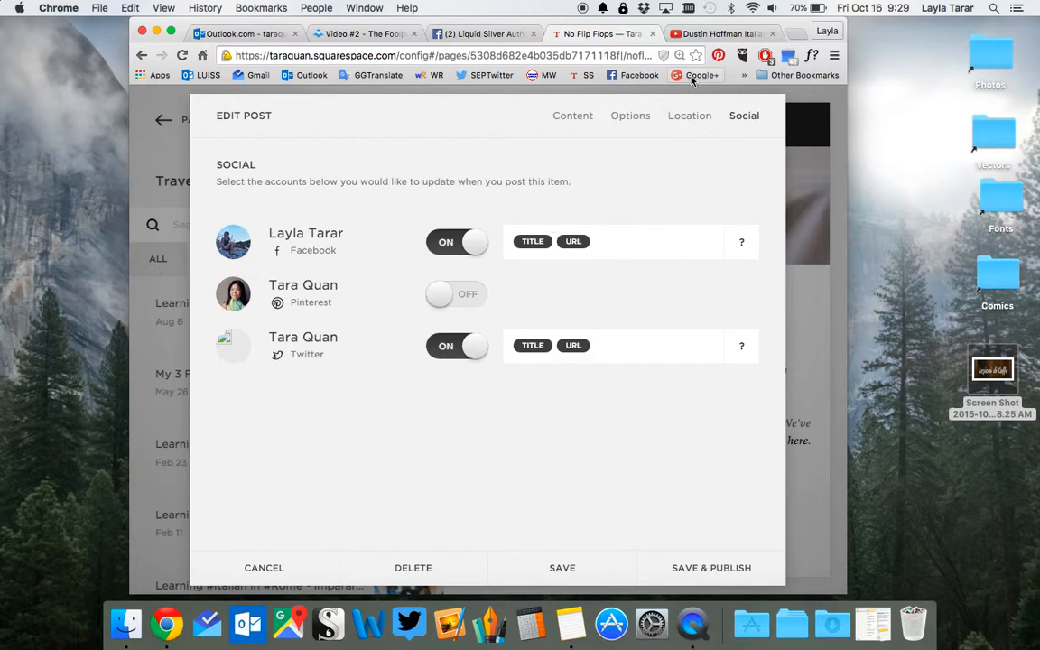
Return to the post's content, enter the placeholder body text "asdf" and save the post as a draft
{"action": "left_click", "coordinate": [690, 115]}
{"action": "left_click", "coordinate": [623, 117]}
{"action": "left_click", "coordinate": [586, 118]}
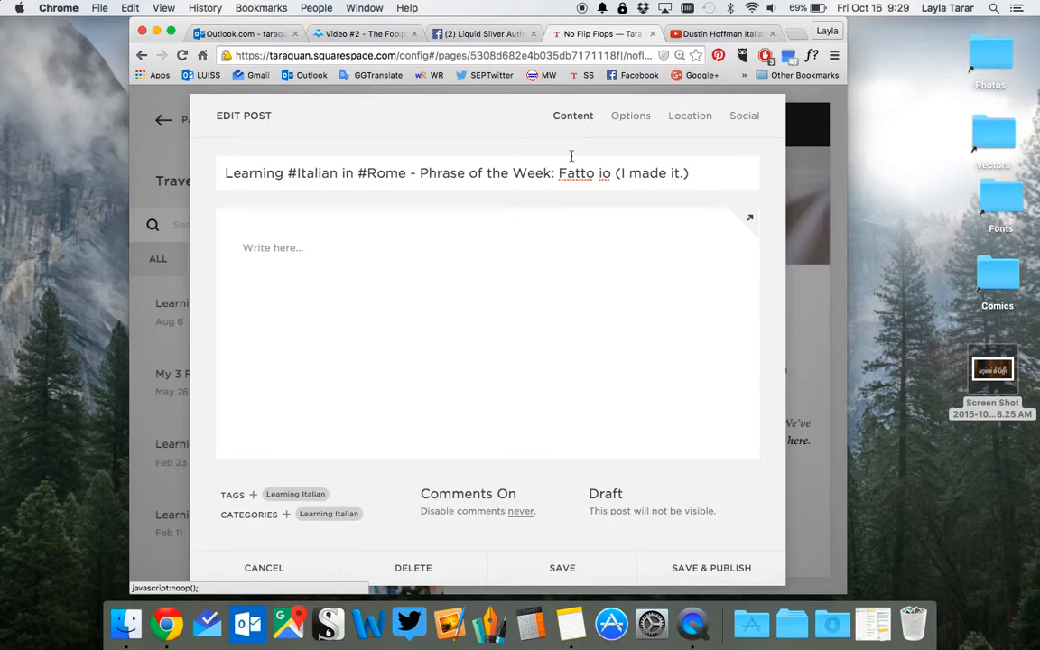
{"action": "left_click", "coordinate": [343, 252]}
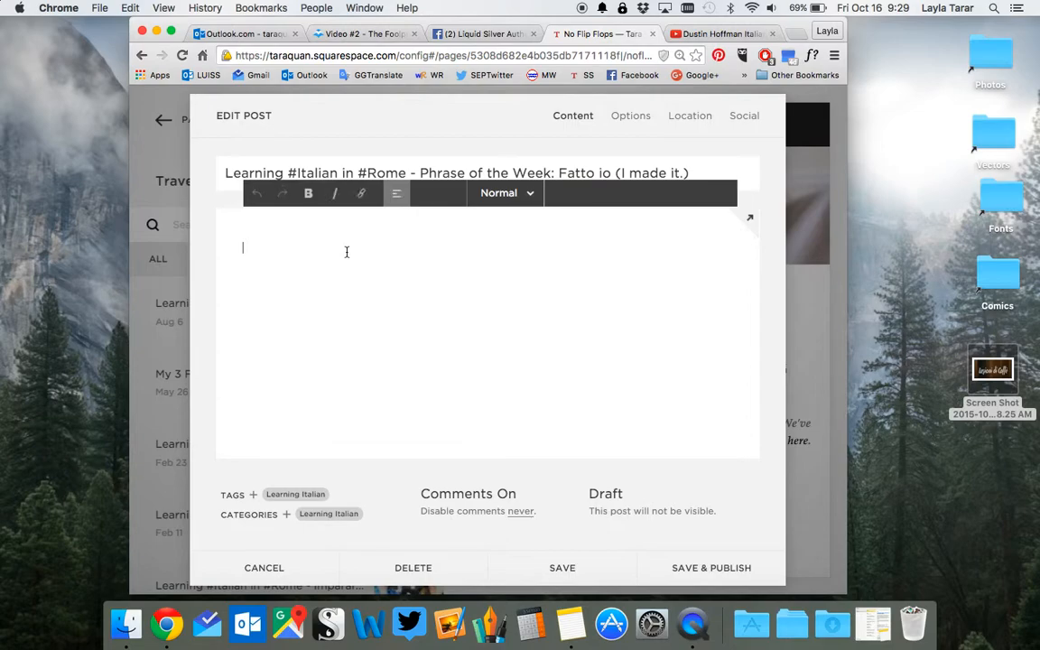
{"action": "type", "text": "asdf"}
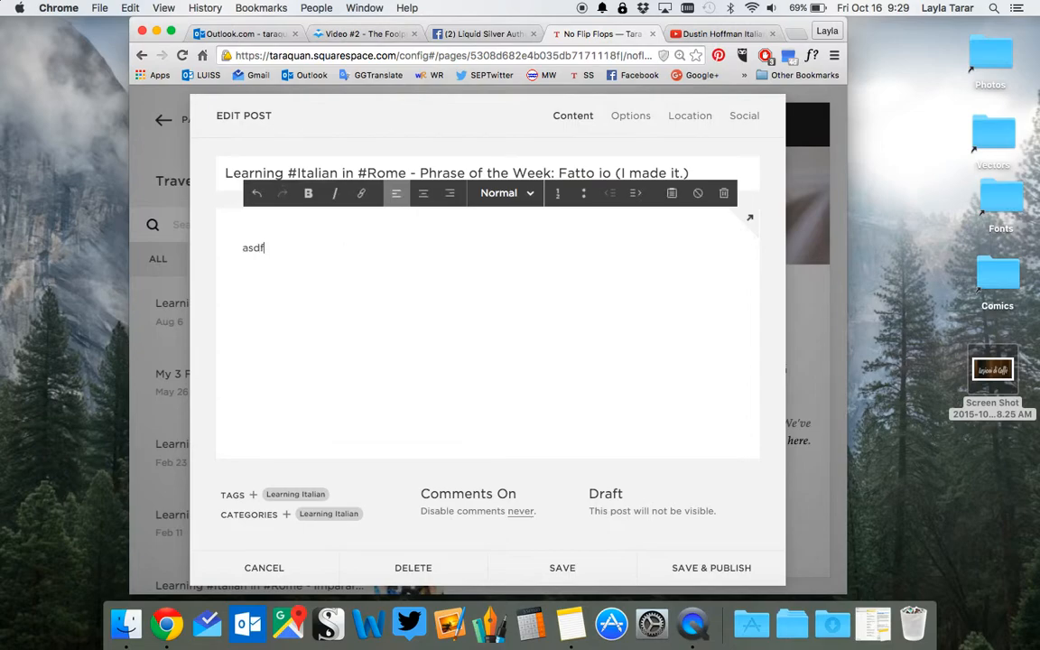
{"action": "left_click", "coordinate": [560, 569]}
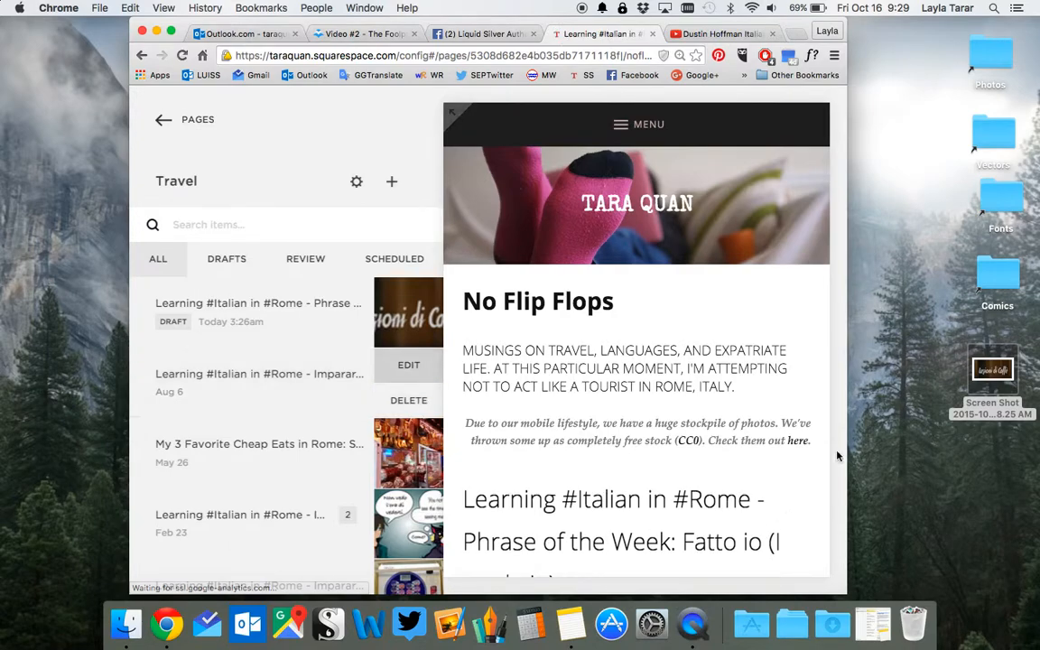
Widen the browser window and open the draft post for editing in the full-page site view
{"action": "left_click_drag", "start_coordinate": [849, 420], "coordinate": [940, 446]}
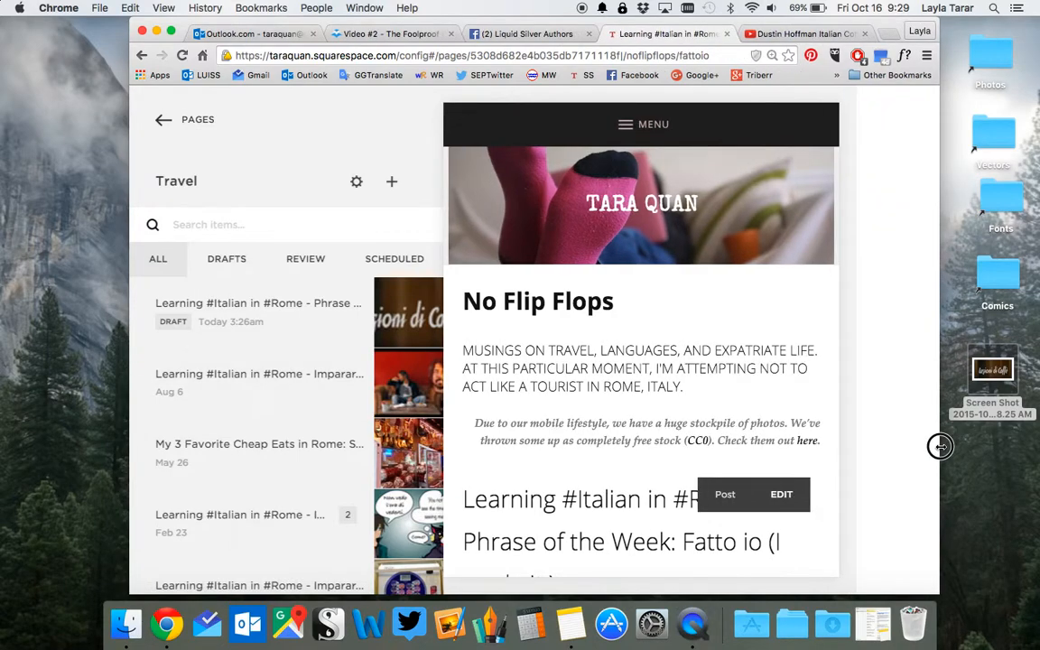
{"action": "left_click", "coordinate": [875, 494]}
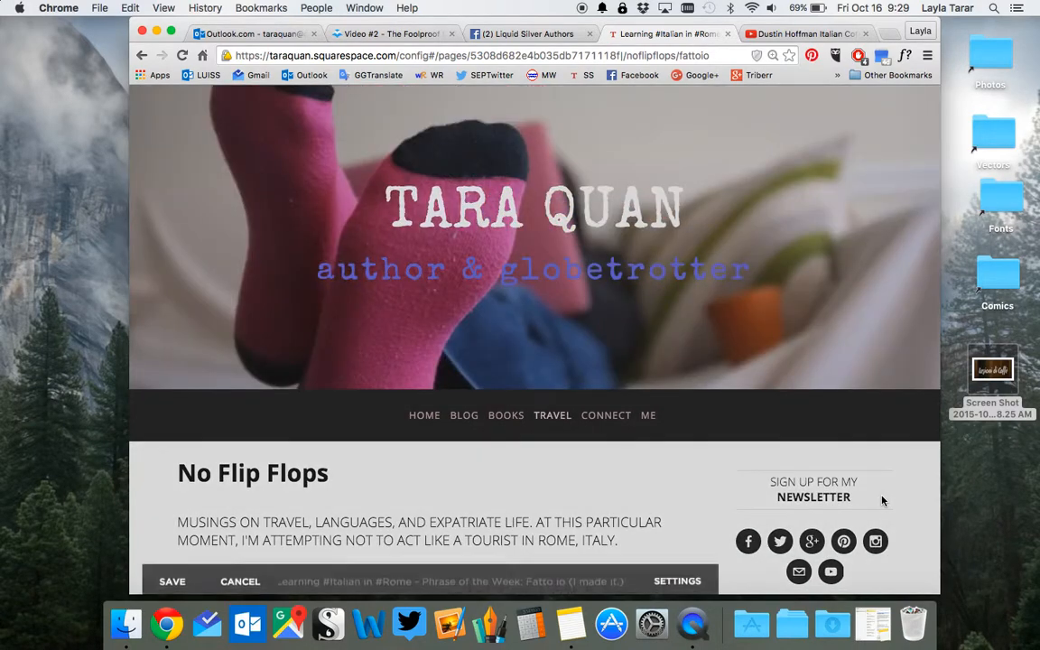
{"action": "scroll", "coordinate": [845, 408], "scroll_direction": "down", "scroll_amount": 3}
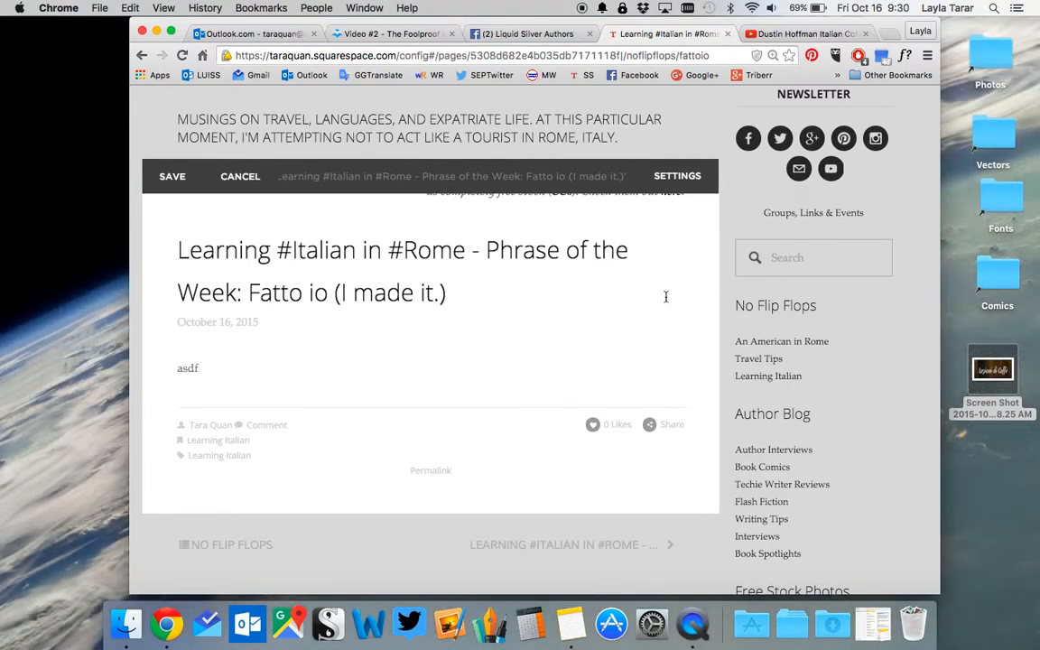
Delete the placeholder text "asdf" from the post body
{"action": "mouse_move", "coordinate": [226, 361]}
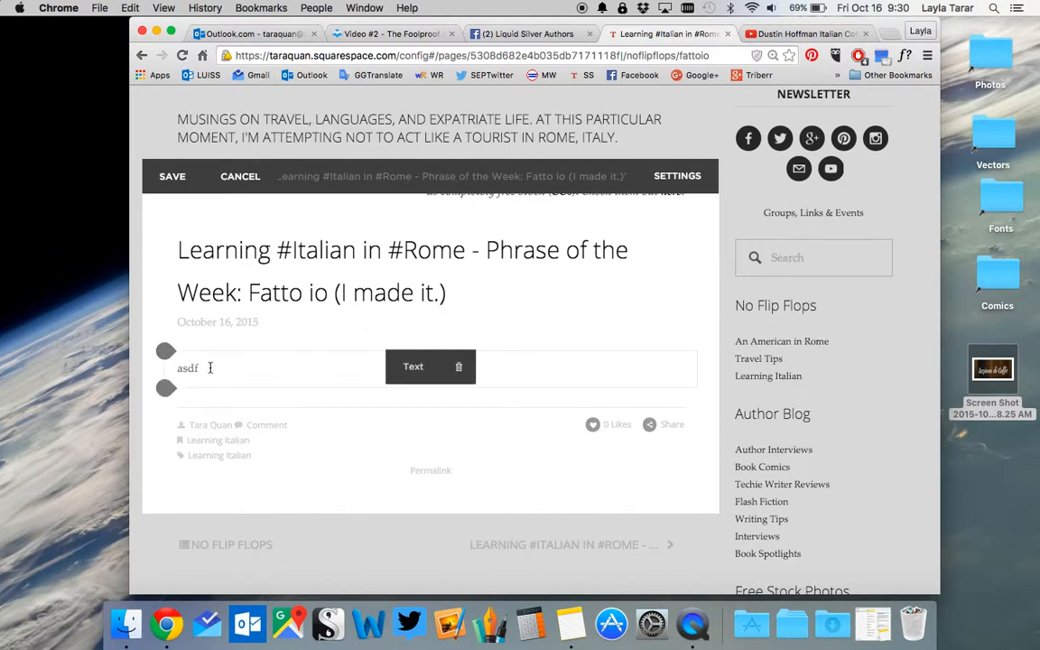
{"action": "left_click", "coordinate": [211, 368]}
{"action": "key", "text": "BackSpace"}
{"action": "key", "text": "BackSpace"}
{"action": "key", "text": "BackSpace"}
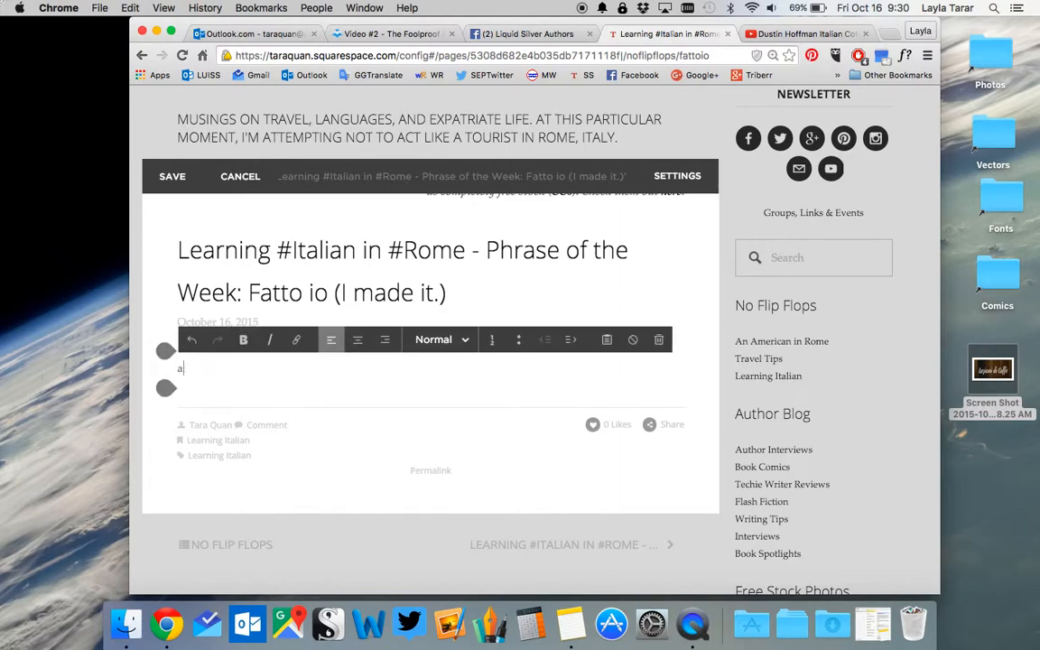
Switch to Notes and copy the draft text from "Okay, this is basically an excuse" through "ready for the video?"
{"action": "left_click", "coordinate": [873, 623]}
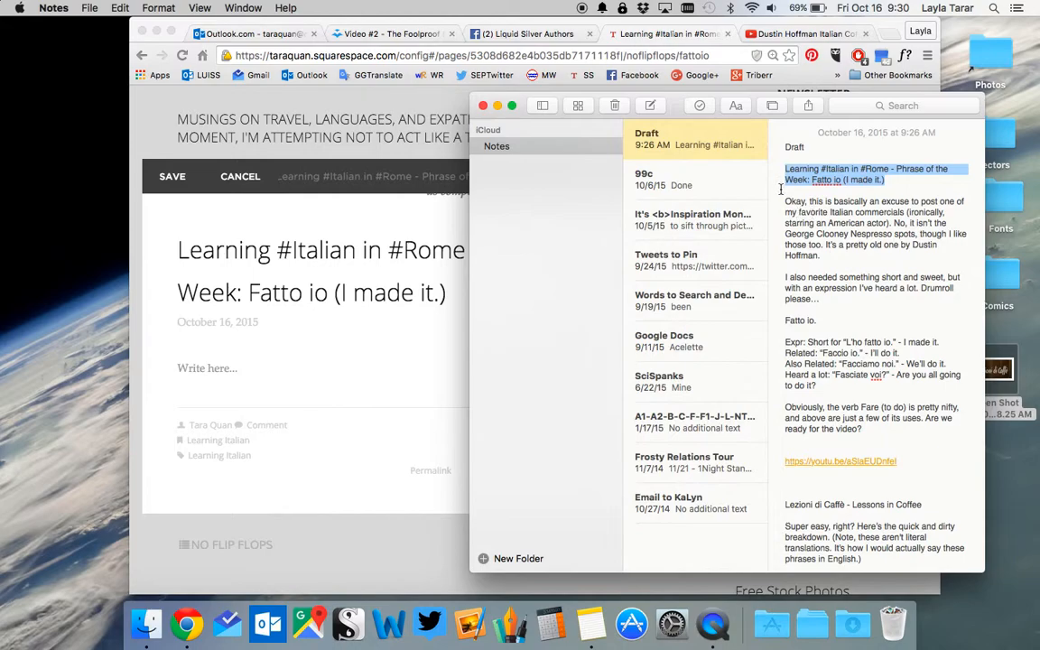
{"action": "left_click_drag", "start_coordinate": [789, 195], "coordinate": [876, 432]}
{"action": "key", "text": "super+c"}
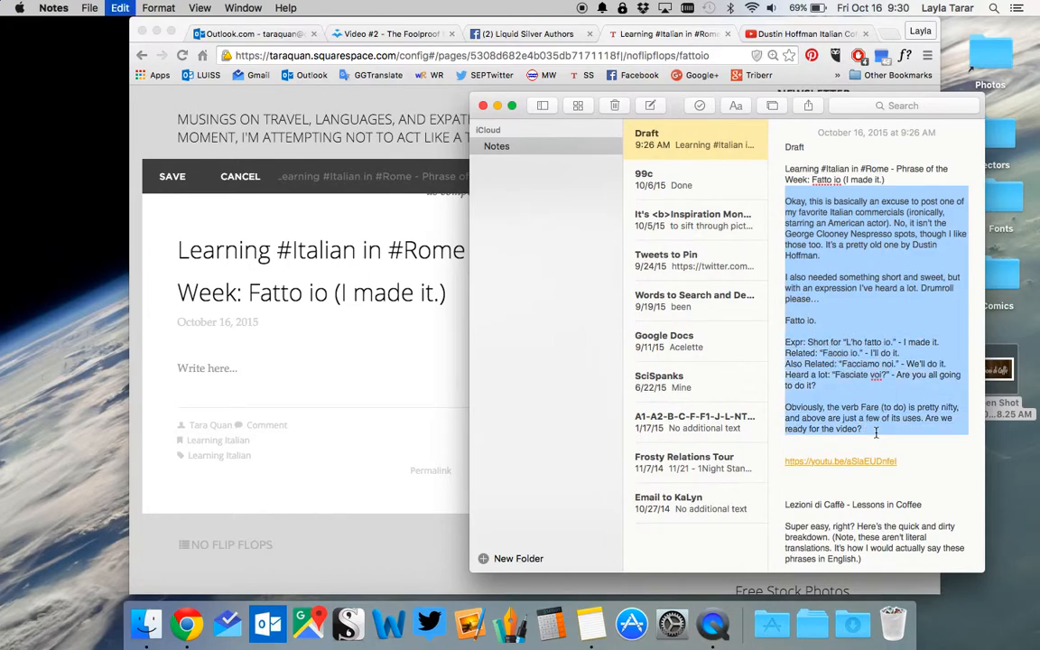
Return to Chrome and insert the copied draft text into the empty post body as plain text
{"action": "left_click", "coordinate": [235, 367]}
{"action": "left_click", "coordinate": [235, 367]}
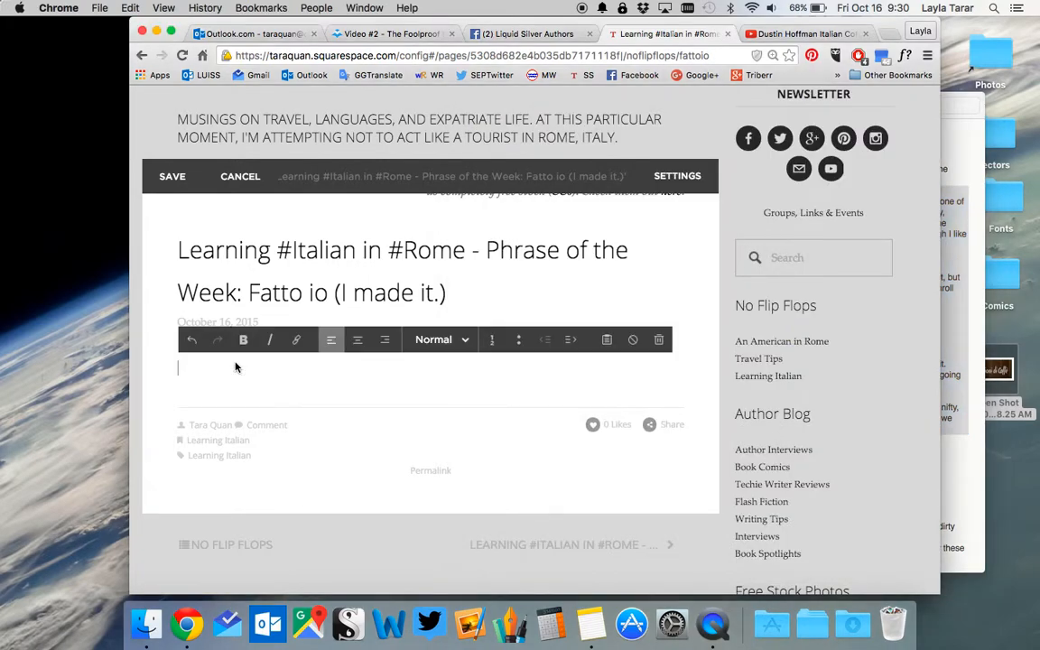
{"action": "left_click", "coordinate": [608, 341]}
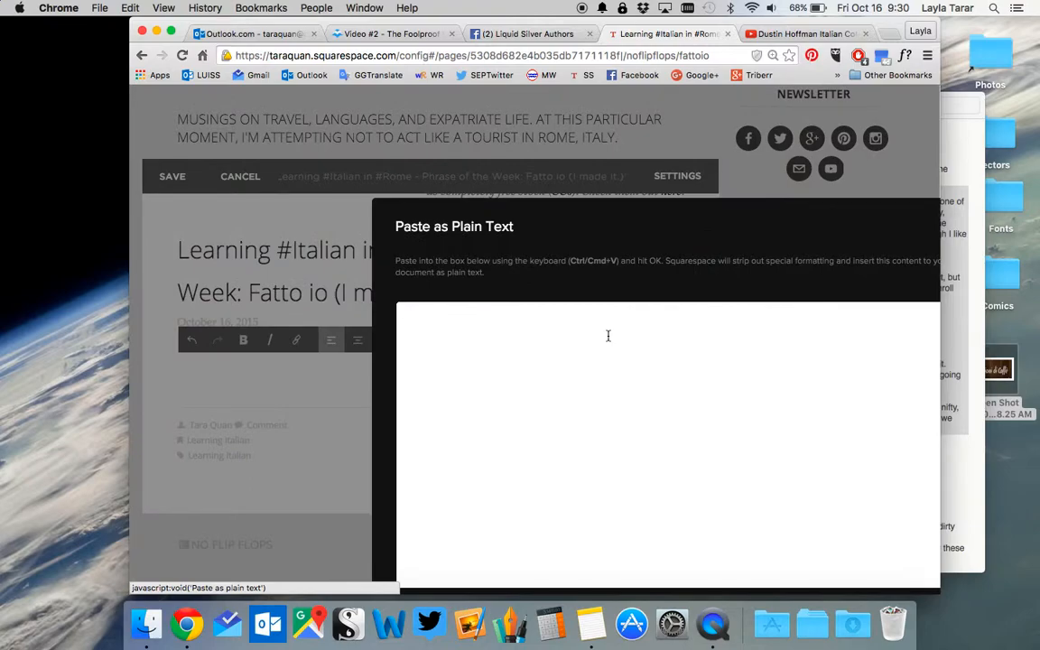
{"action": "key", "text": "super+v"}
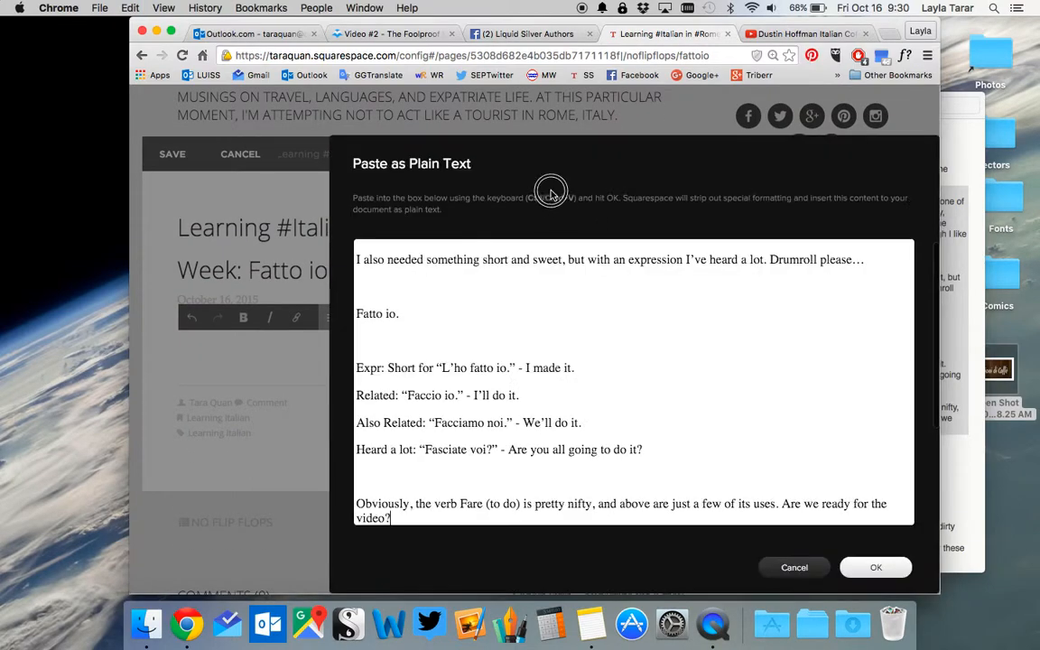
{"action": "left_click", "coordinate": [837, 542]}
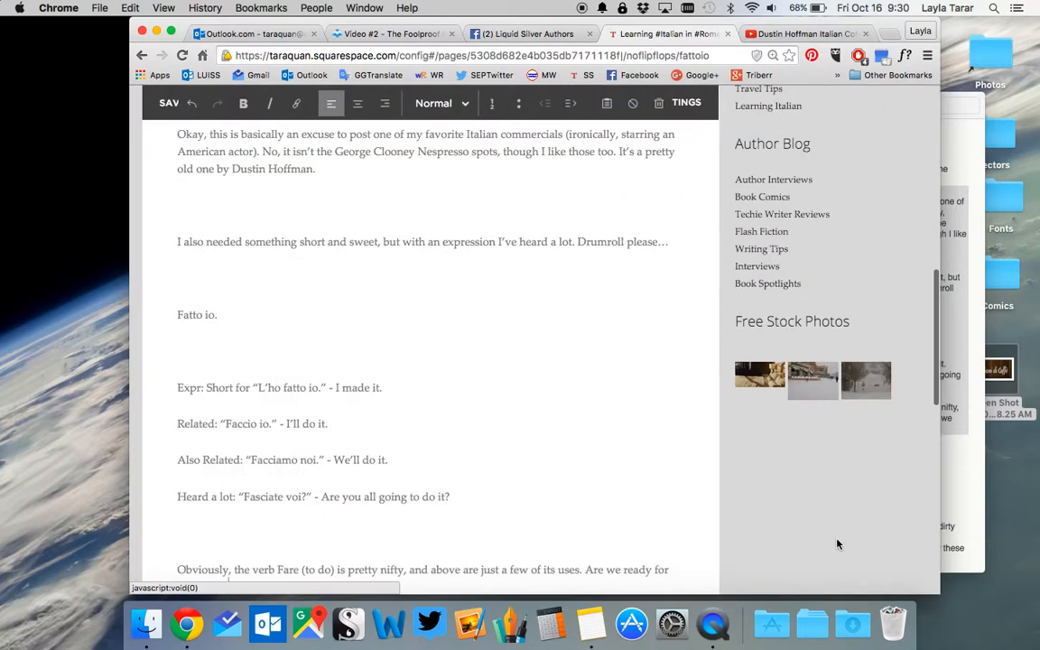
Remove the extra blank paragraphs between the pasted paragraphs, from the Dustin Hoffman introduction down to "Obviously, the verb Fare"
{"action": "left_click", "coordinate": [454, 193]}
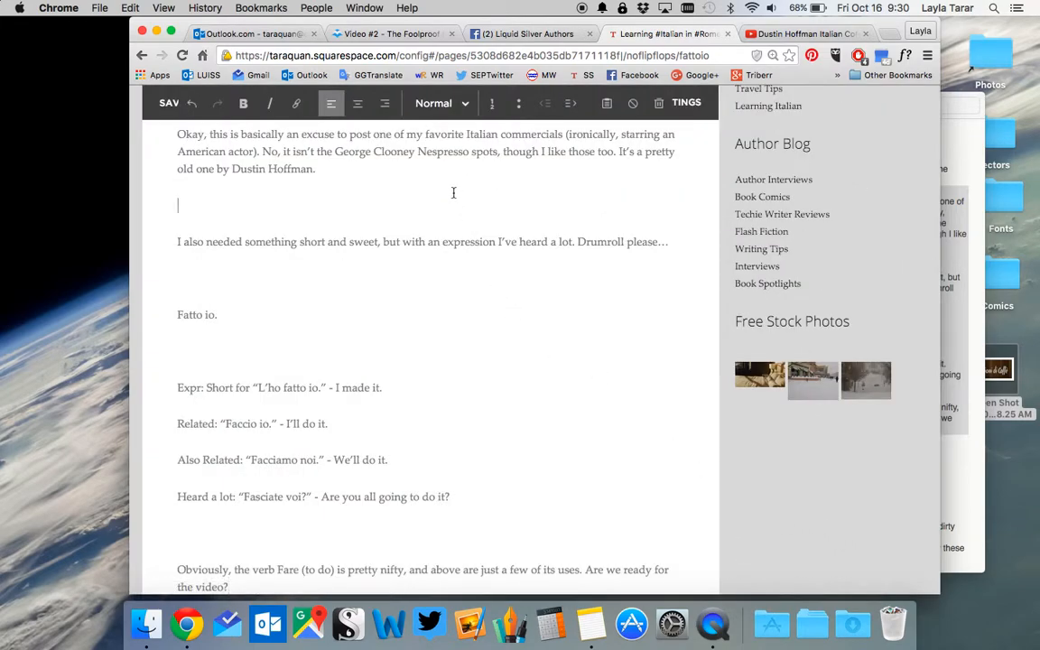
{"action": "key", "text": "BackSpace"}
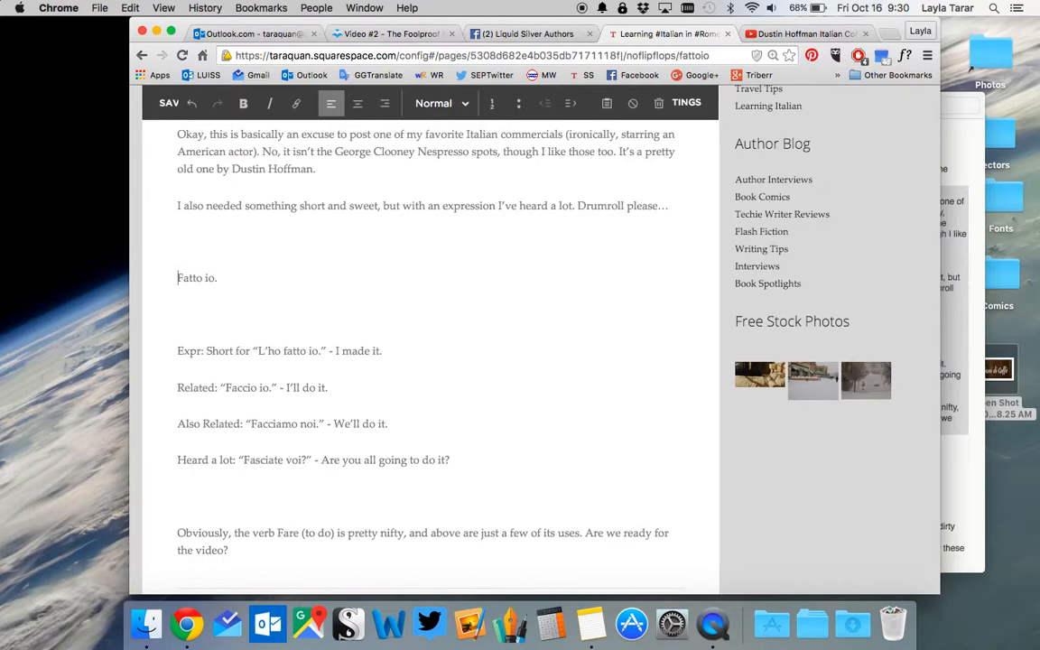
{"action": "key", "text": "BackSpace"}
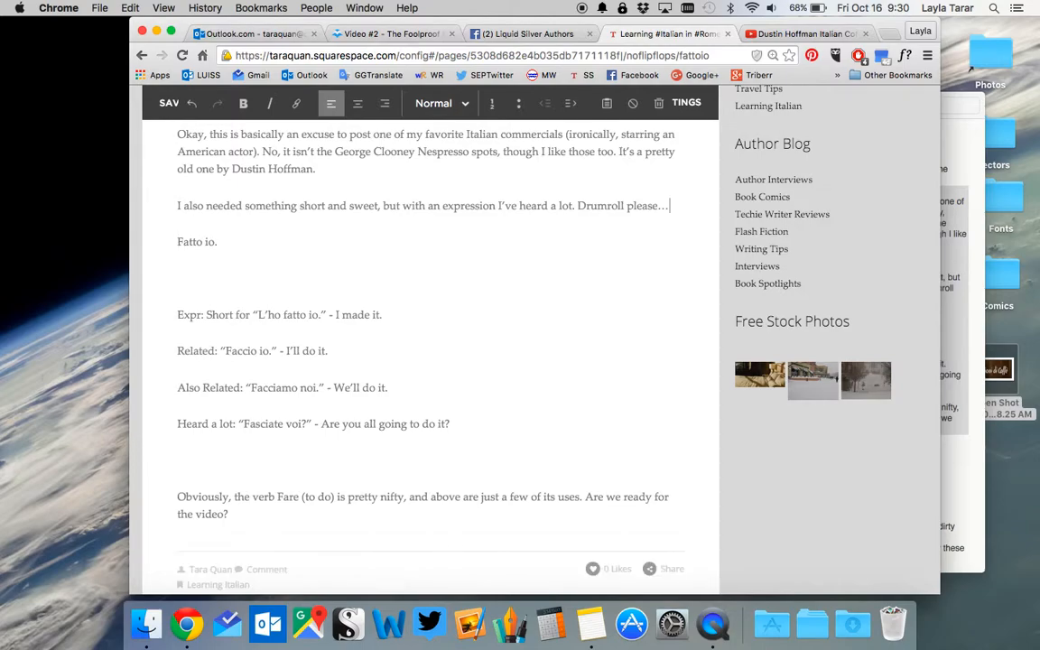
{"action": "key", "text": "BackSpace"}
{"action": "left_click", "coordinate": [178, 423]}
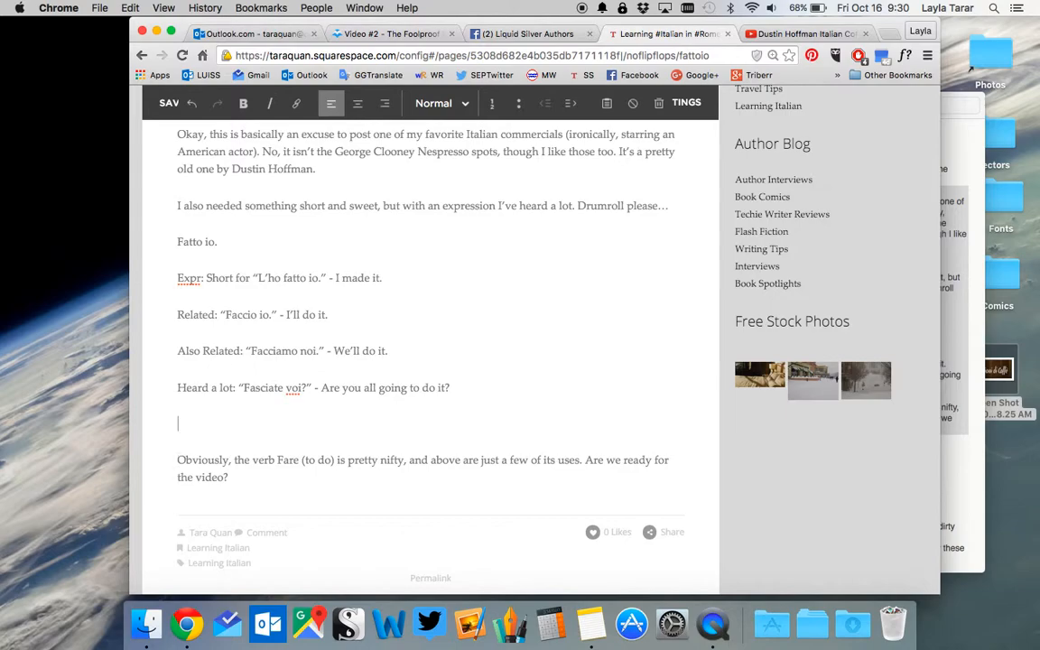
{"action": "key", "text": "BackSpace"}
Center the "Fatto io." line and format it as Heading 2, trying Heading 3 first
{"action": "scroll", "coordinate": [425, 192], "scroll_direction": "up", "scroll_amount": 3}
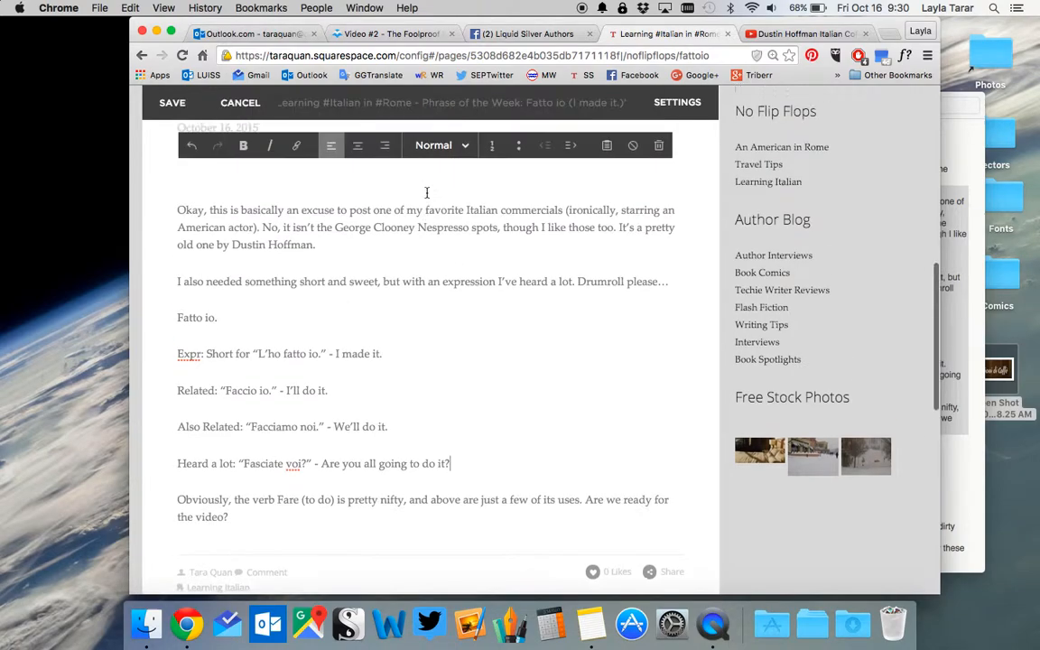
{"action": "scroll", "coordinate": [428, 192], "scroll_direction": "down", "scroll_amount": 2}
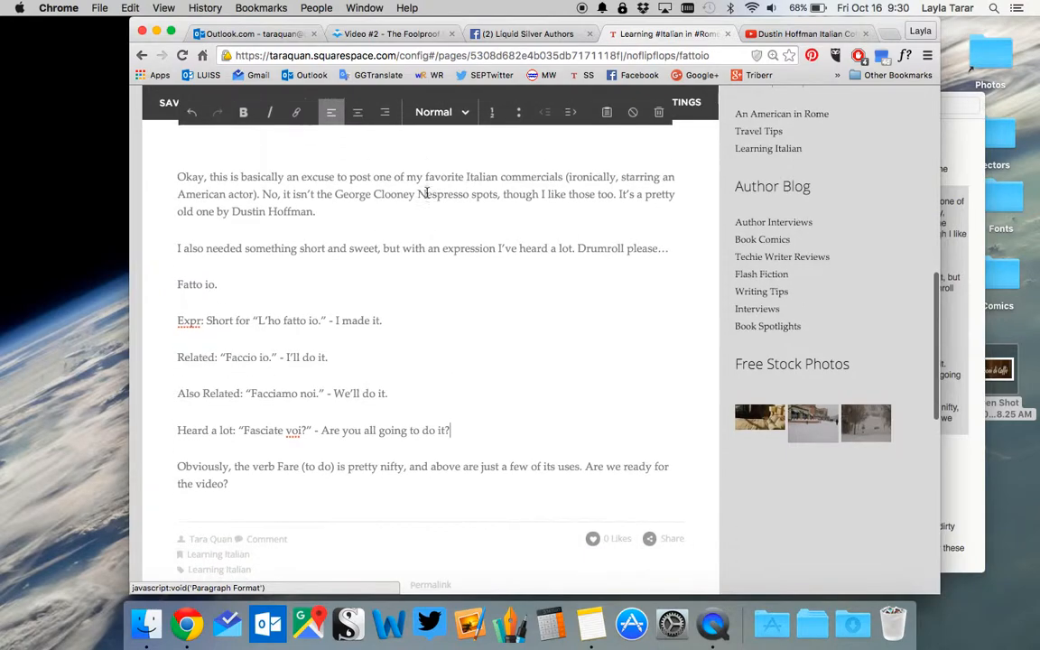
{"action": "left_click", "coordinate": [262, 281]}
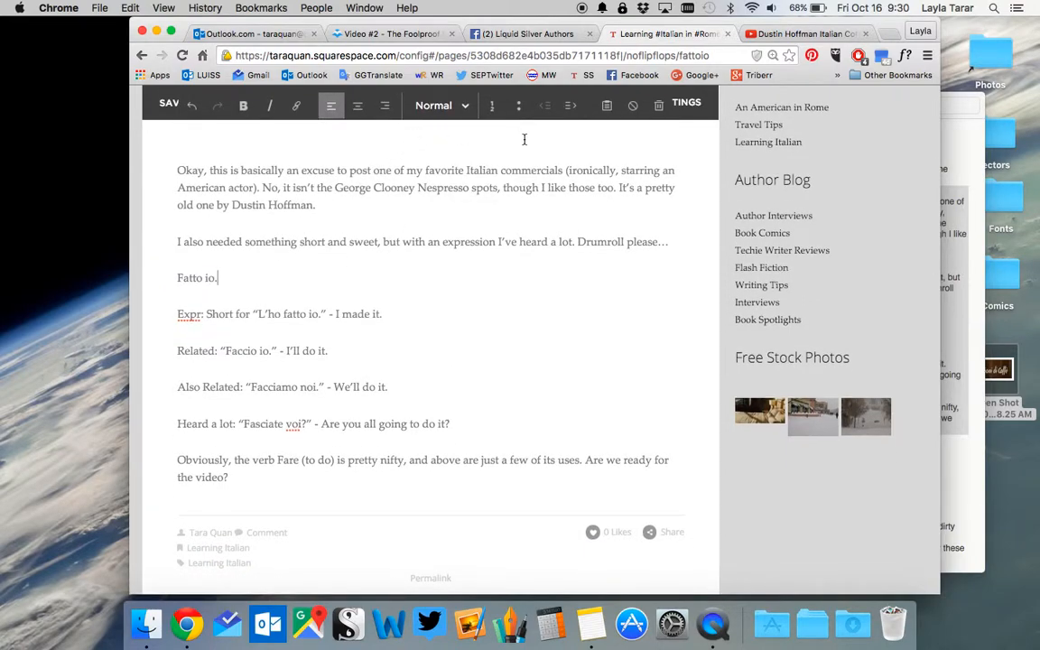
{"action": "left_click", "coordinate": [357, 105]}
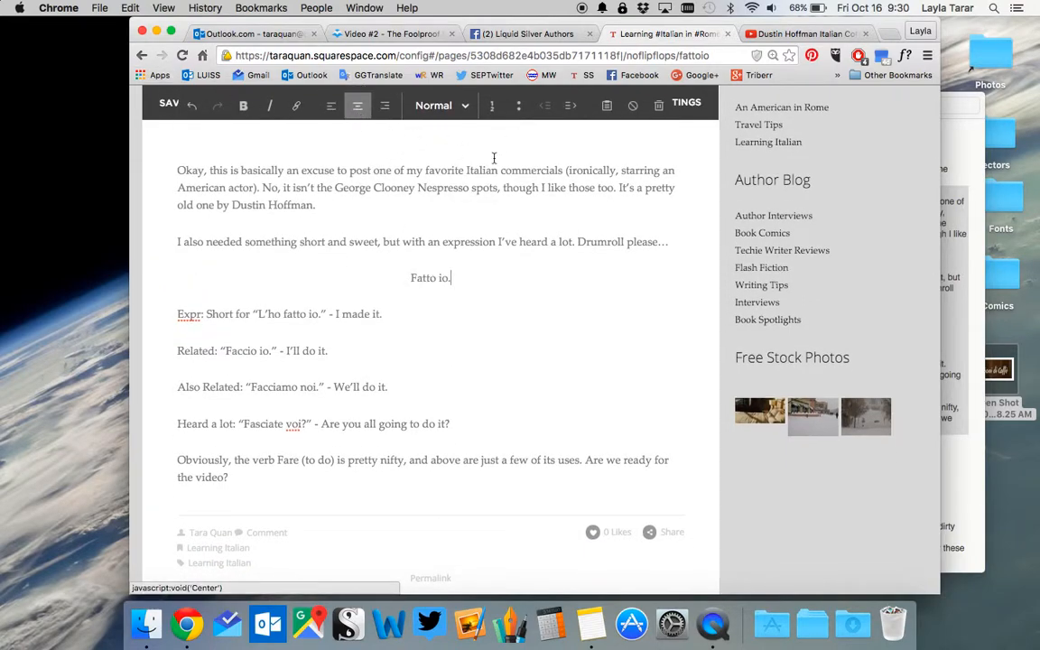
{"action": "left_click", "coordinate": [420, 106]}
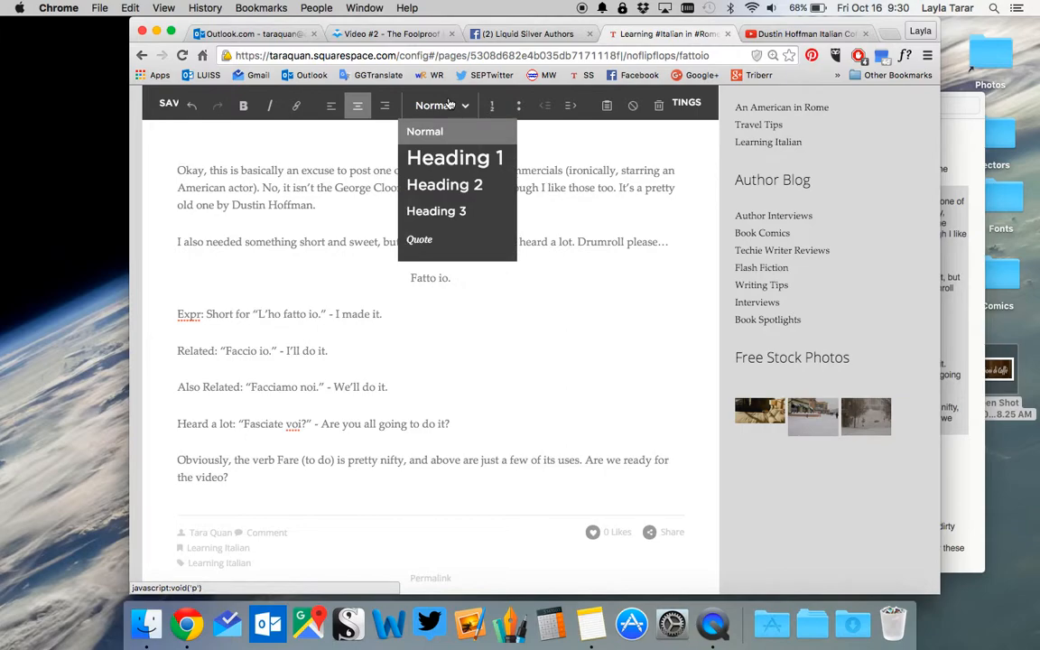
{"action": "left_click", "coordinate": [459, 213]}
{"action": "left_click", "coordinate": [402, 101]}
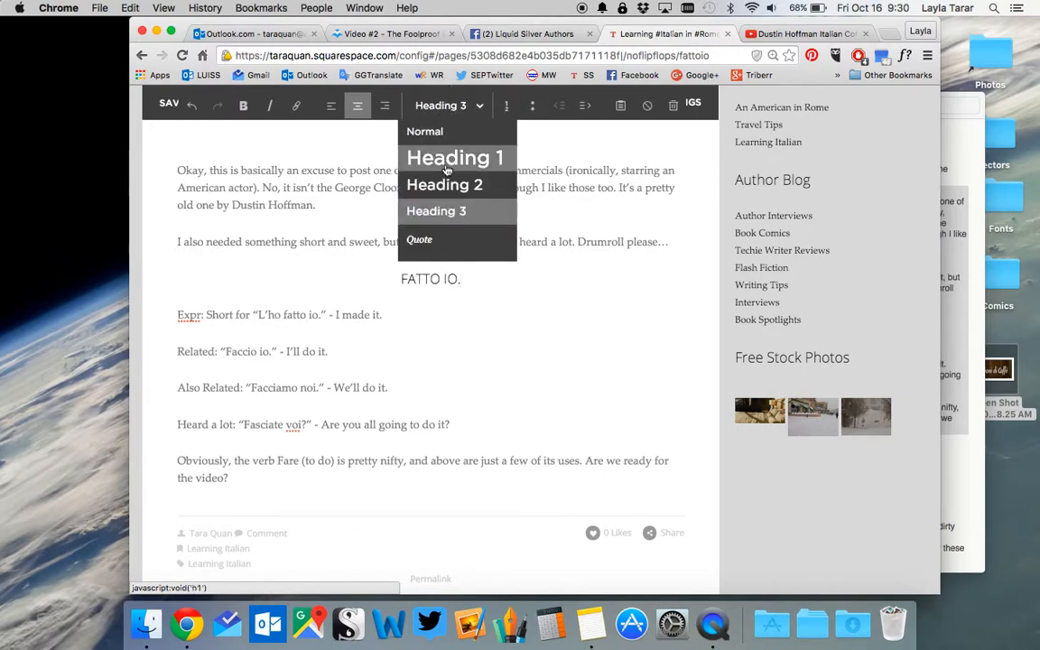
{"action": "left_click", "coordinate": [445, 185]}
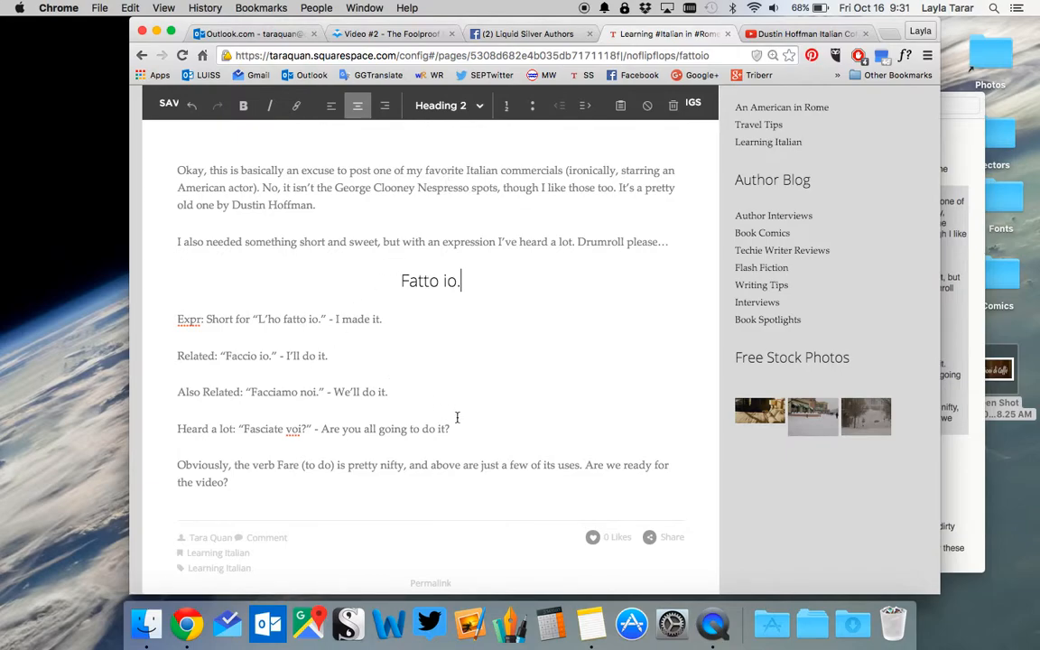
Format the four expression lines from "Expr" to "Heard a lot" as Heading 3 and center them
{"action": "left_click_drag", "start_coordinate": [457, 432], "coordinate": [127, 302]}
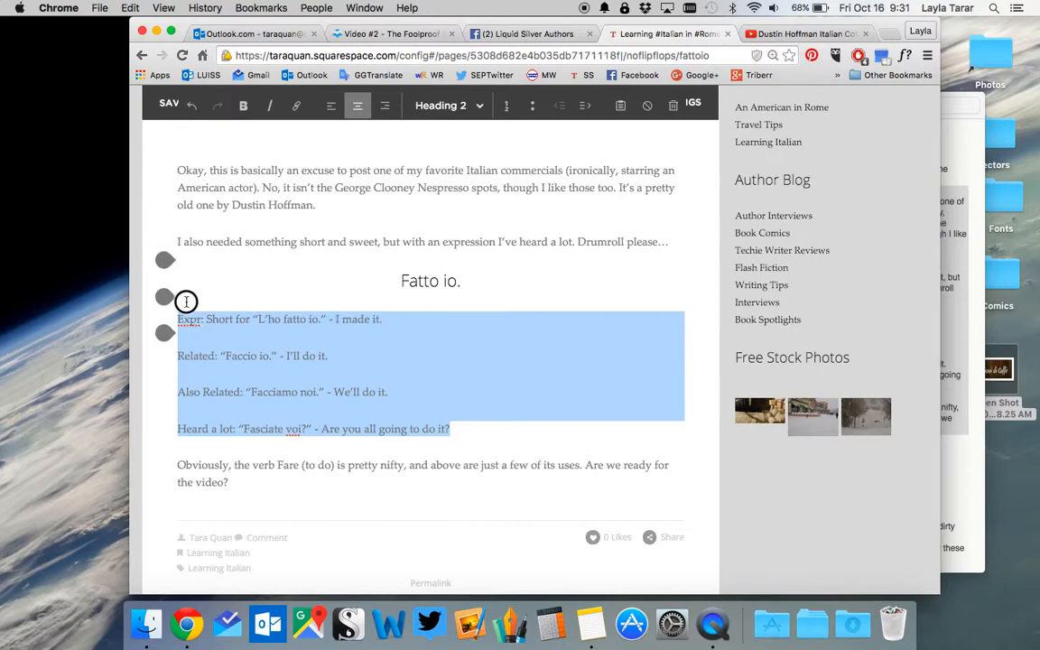
{"action": "left_click", "coordinate": [435, 105]}
{"action": "left_click", "coordinate": [442, 212]}
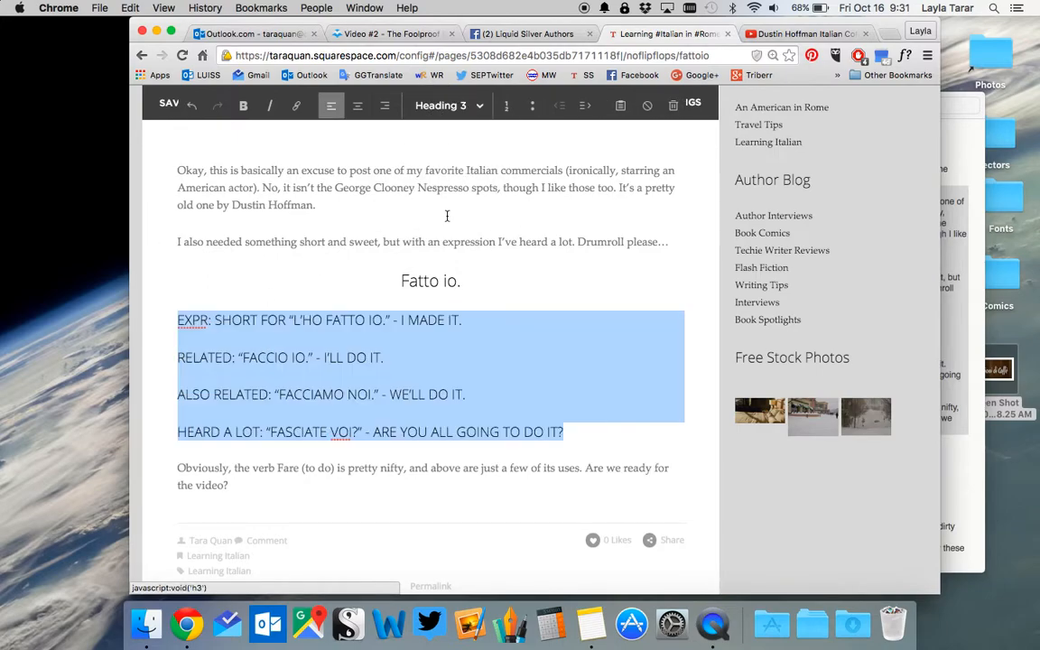
{"action": "left_click", "coordinate": [357, 106]}
Replace the paragraph breaks between the four expression lines, from "Expr" to "Heard a lot", with single line breaks
{"action": "left_click", "coordinate": [455, 360]}
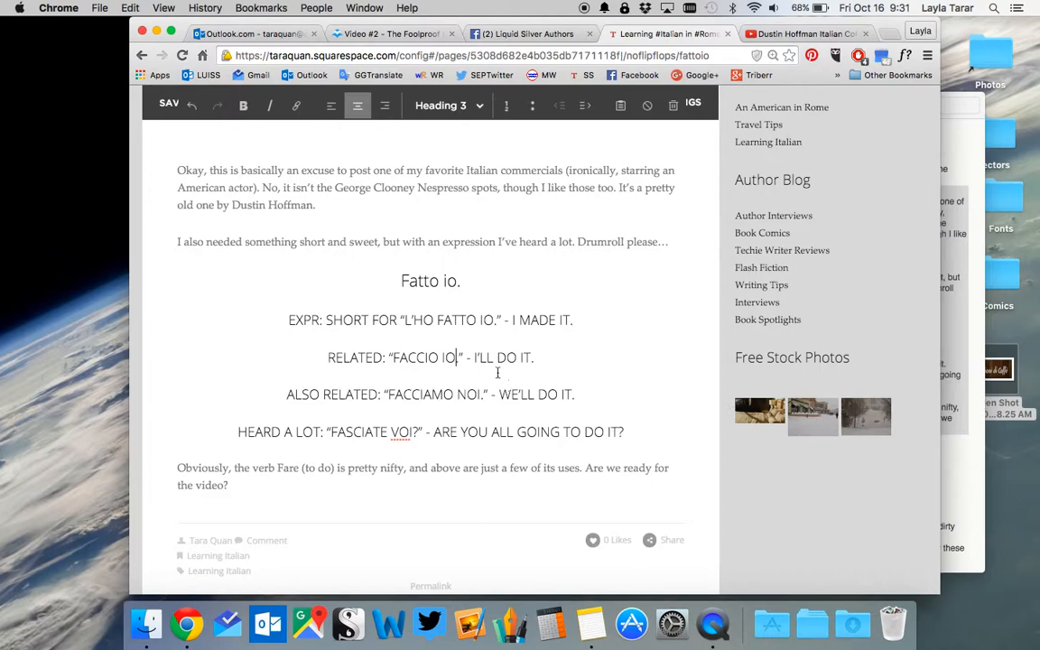
{"action": "type", "text": "."}
{"action": "left_click", "coordinate": [583, 317]}
{"action": "key", "text": "super+Left"}
{"action": "key", "text": "Down"}
{"action": "key", "text": "BackSpace"}
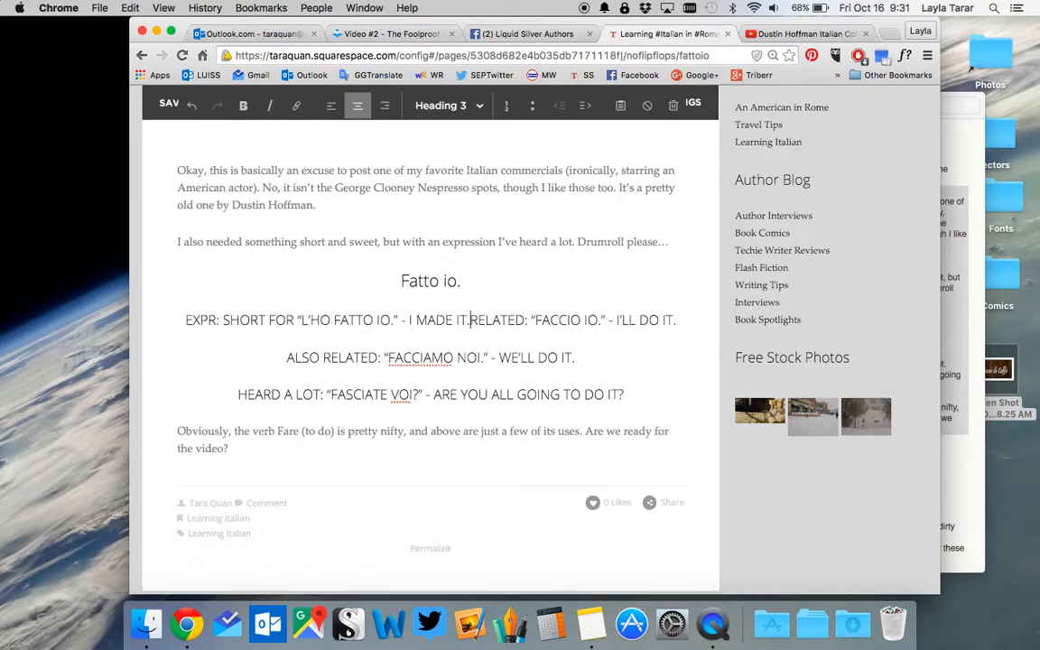
{"action": "key", "text": "shift+Return"}
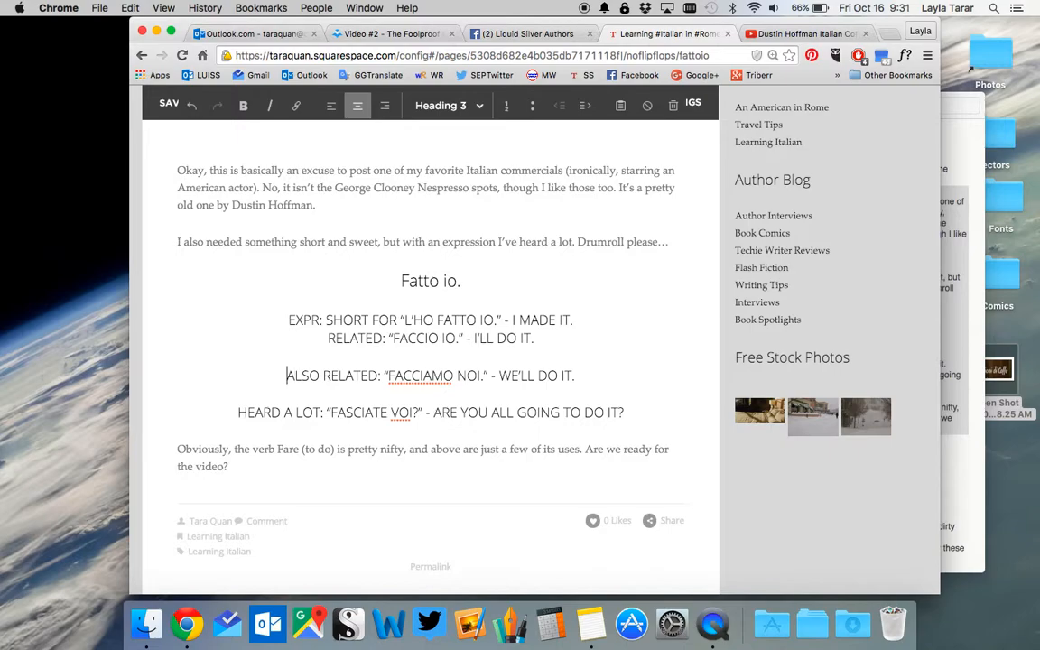
{"action": "key", "text": "BackSpace"}
{"action": "key", "text": "shift+Return"}
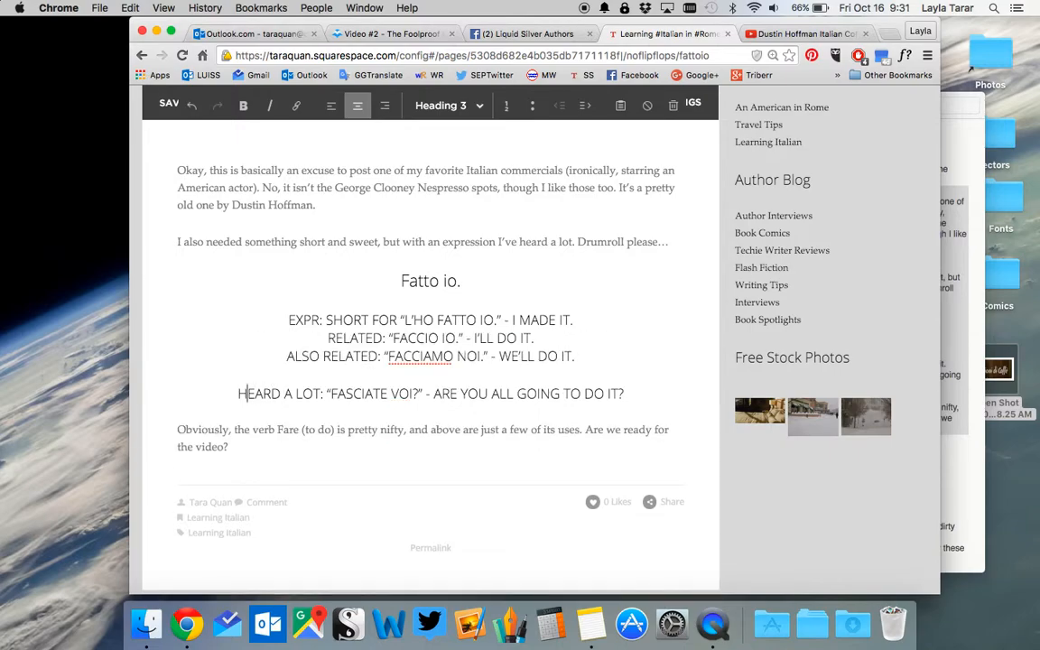
{"action": "key", "text": "BackSpace"}
{"action": "key", "text": "shift+Return"}
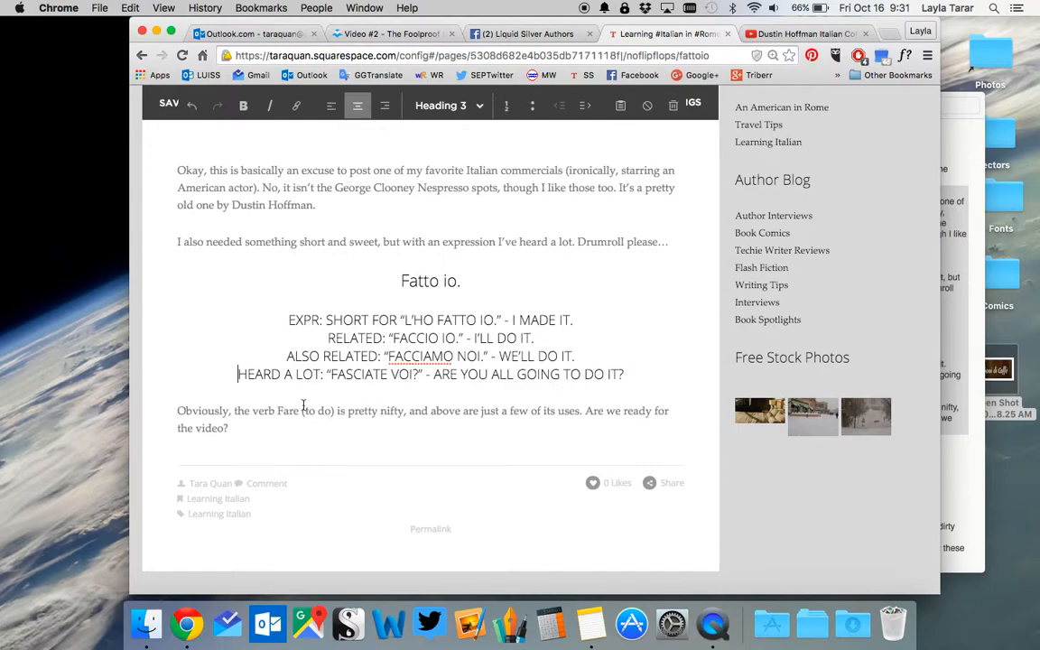
Italicize the word "Fare" in the "Obviously" paragraph and add a Video block beneath that paragraph
{"action": "left_click_drag", "start_coordinate": [298, 408], "coordinate": [279, 410]}
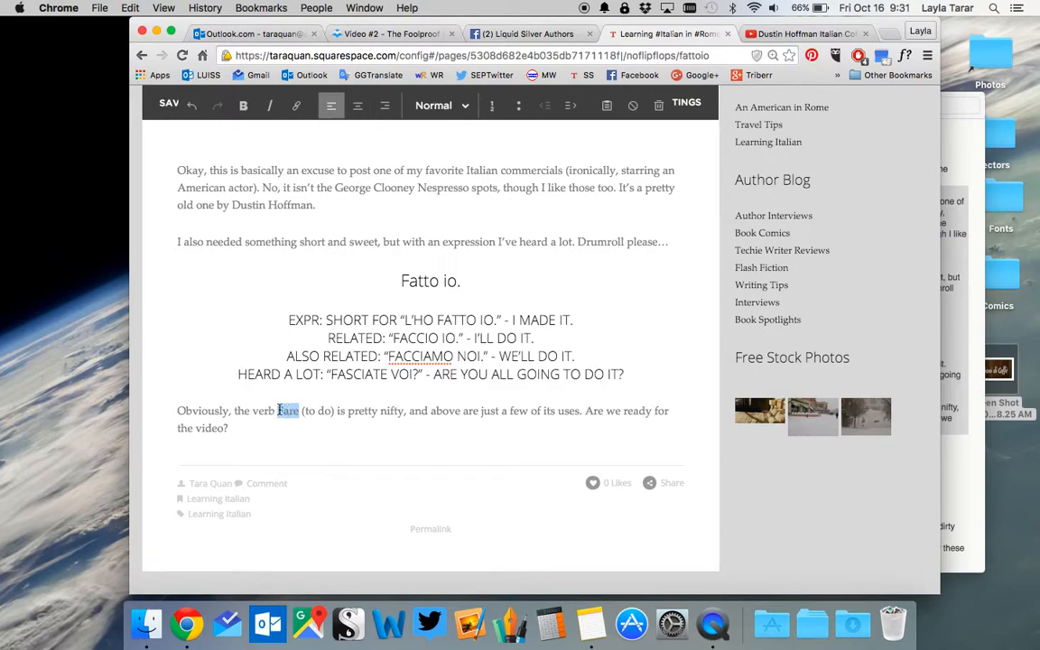
{"action": "key", "text": "super+i"}
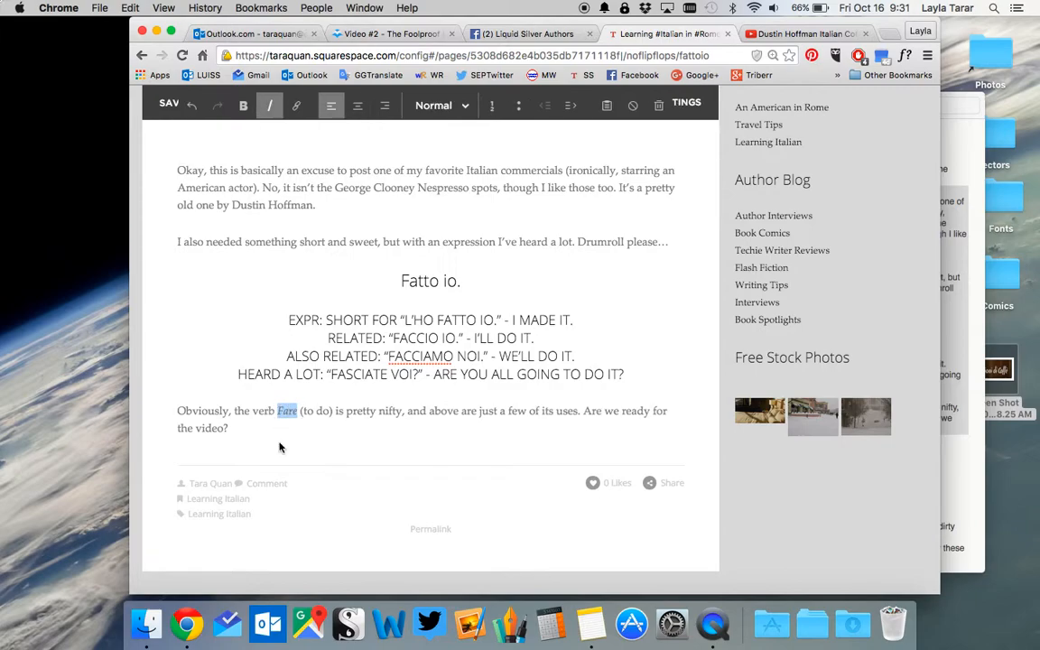
{"action": "left_click", "coordinate": [315, 431]}
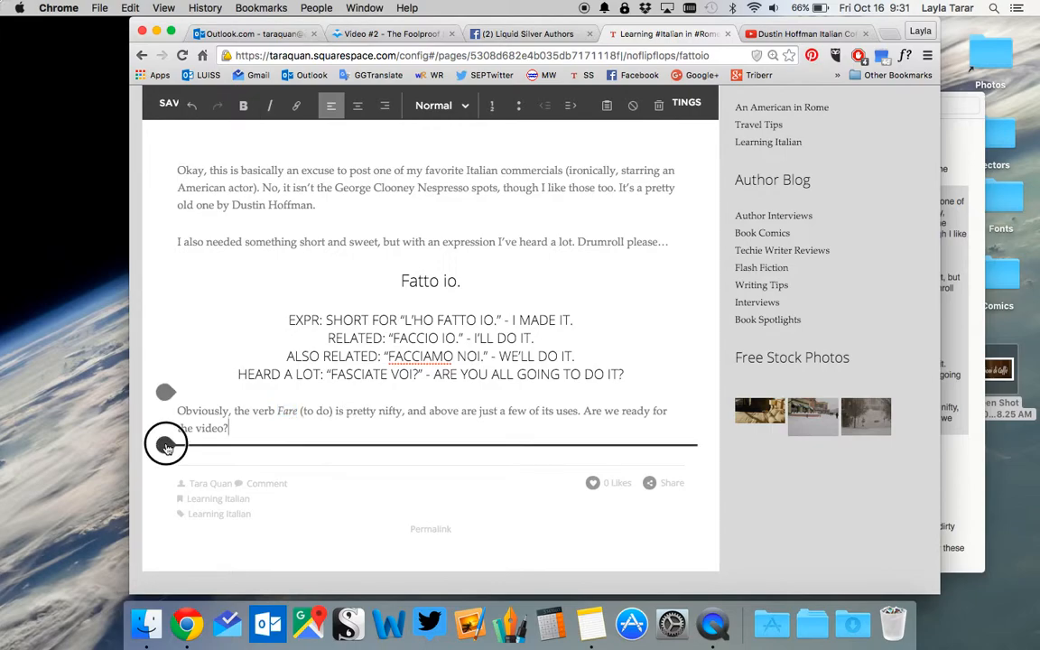
{"action": "left_click", "coordinate": [167, 442]}
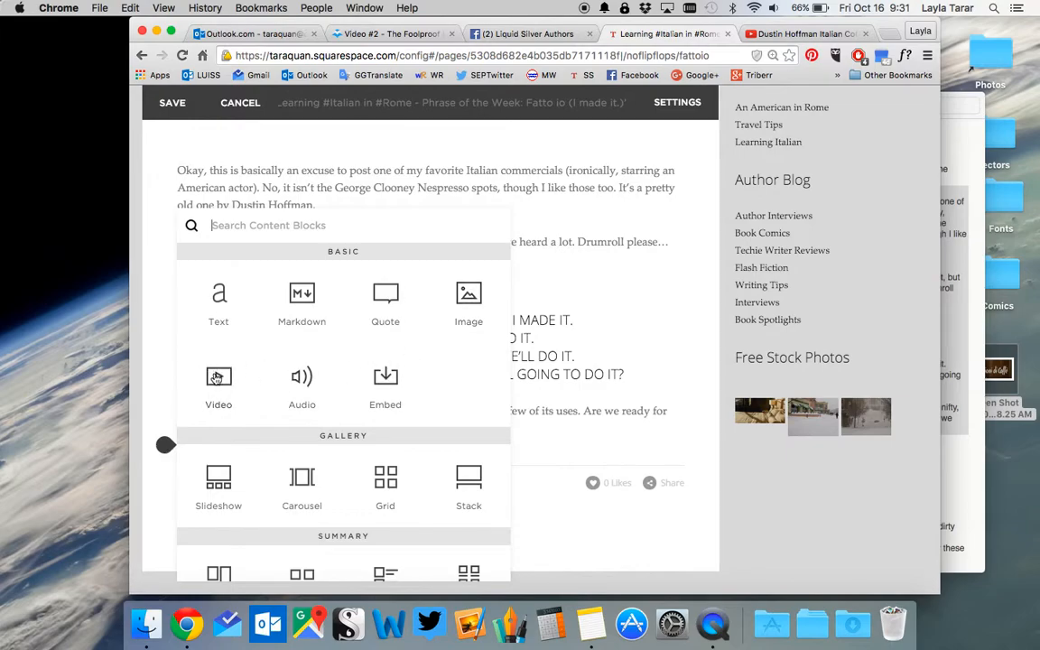
{"action": "left_click_drag", "start_coordinate": [217, 377], "coordinate": [213, 461]}
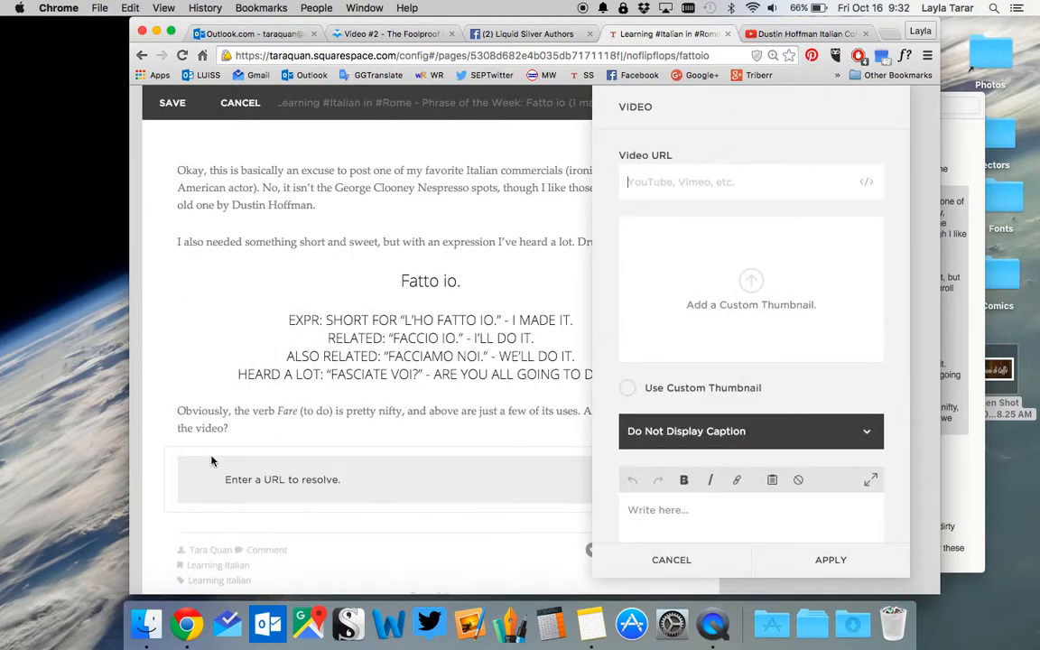
Switch to Notes and select the YouTube link below the first part of the draft
{"action": "left_click", "coordinate": [984, 113]}
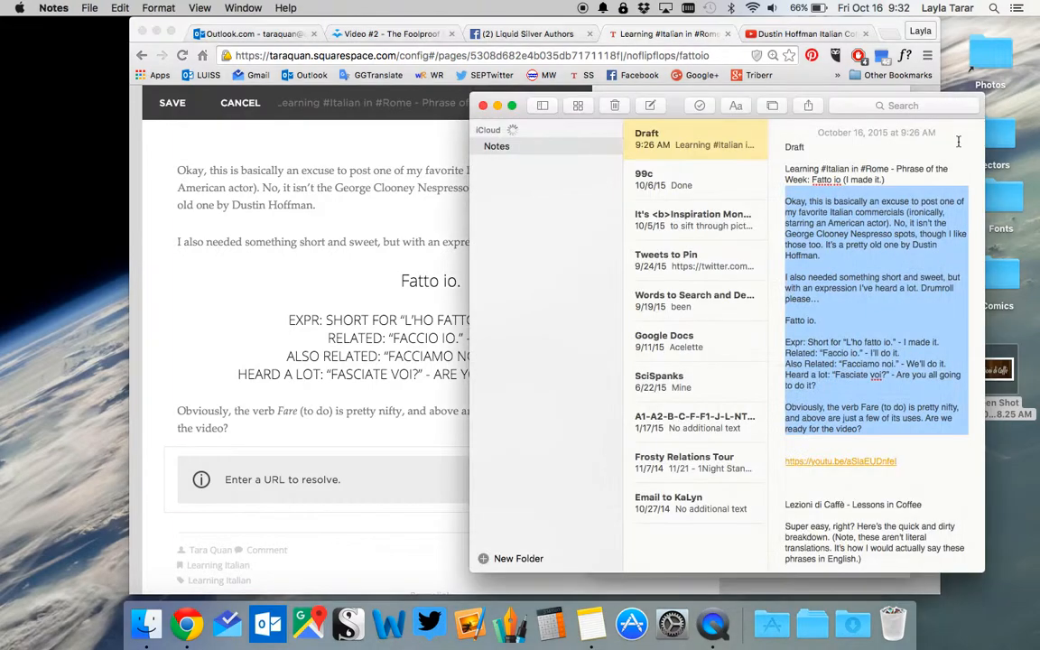
{"action": "left_click", "coordinate": [910, 479]}
{"action": "left_click_drag", "start_coordinate": [904, 466], "coordinate": [775, 457]}
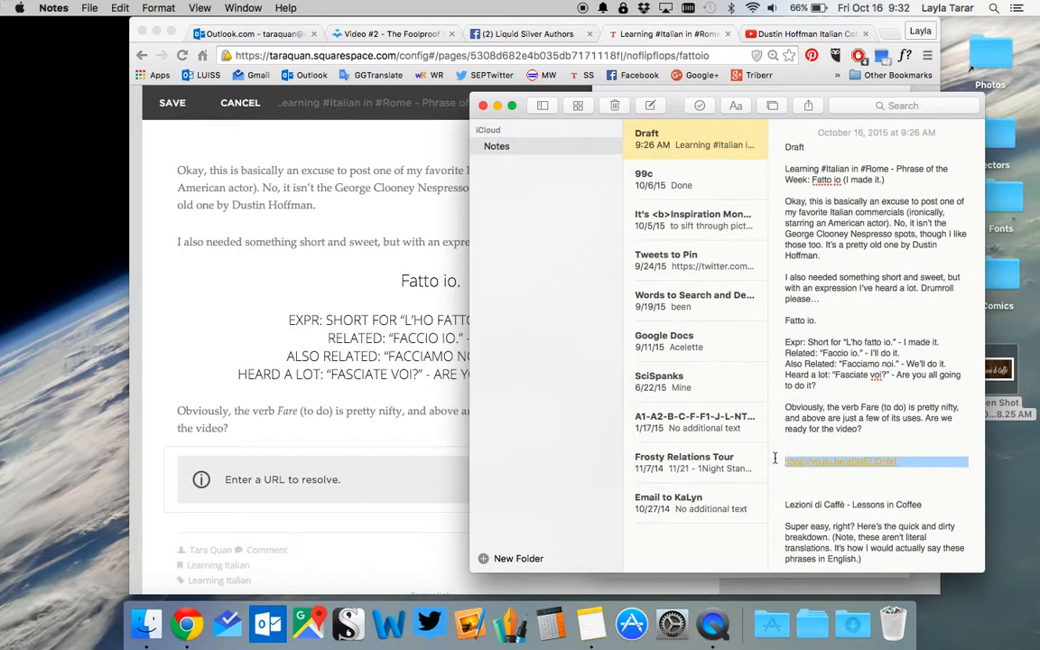
Switch to the YouTube page of the Dustin Hoffman Italian Coffee Commercial in Chrome and copy its share link
{"action": "left_click", "coordinate": [794, 33]}
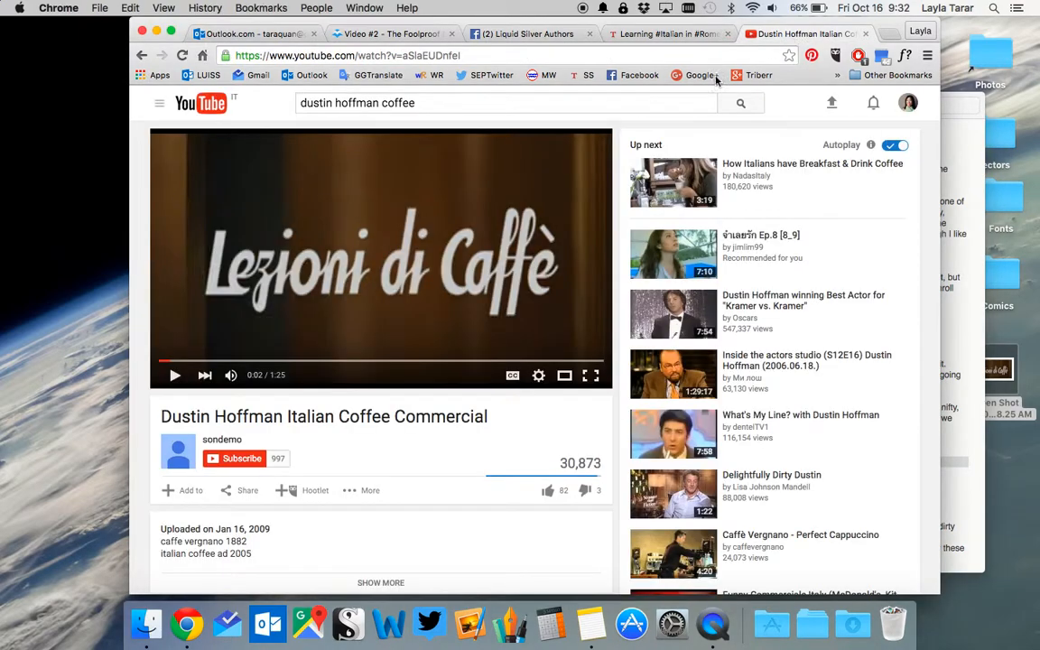
{"action": "scroll", "coordinate": [351, 391], "scroll_direction": "down", "scroll_amount": 2}
{"action": "left_click", "coordinate": [227, 394]}
{"action": "key", "text": "super+c"}
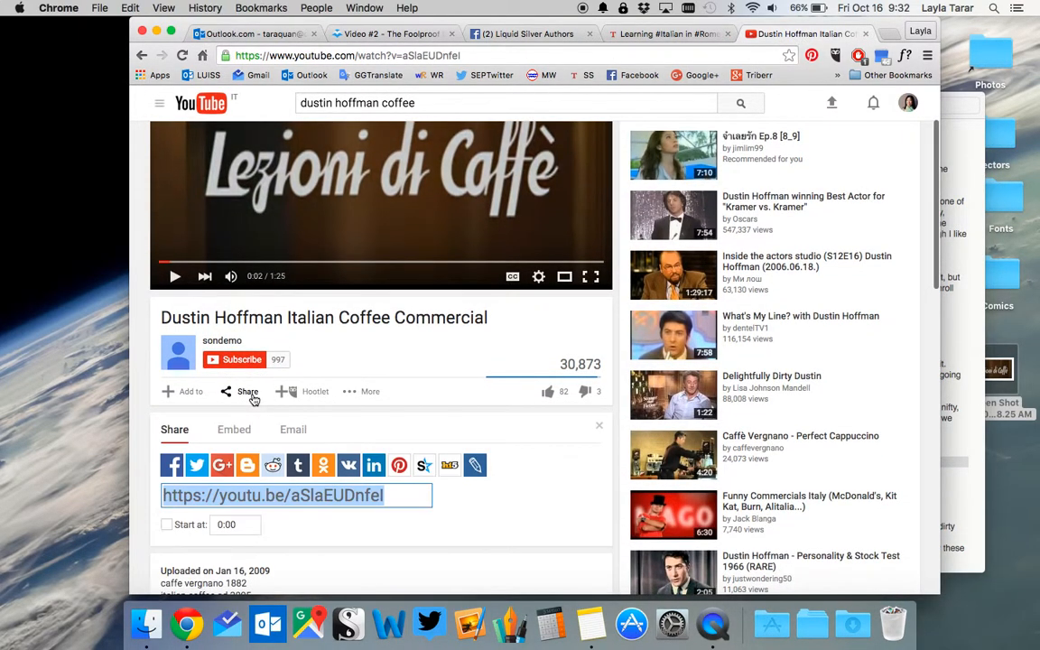
{"action": "left_click", "coordinate": [637, 33]}
{"action": "key", "text": "super+v"}
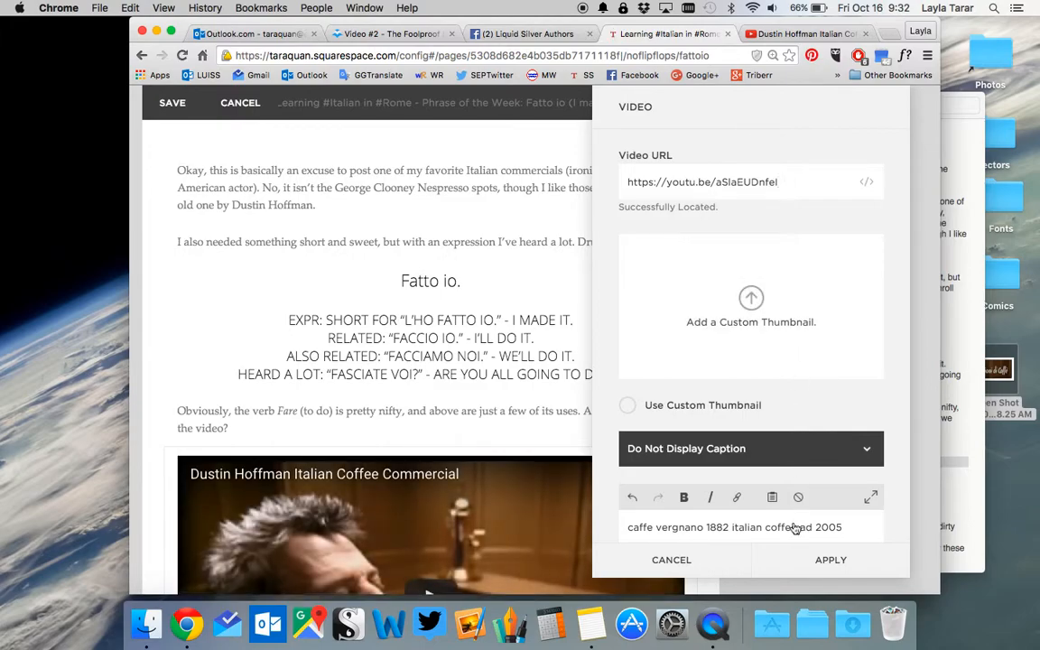
{"action": "left_click", "coordinate": [825, 561]}
{"action": "scroll", "coordinate": [533, 404], "scroll_direction": "down", "scroll_amount": 5}
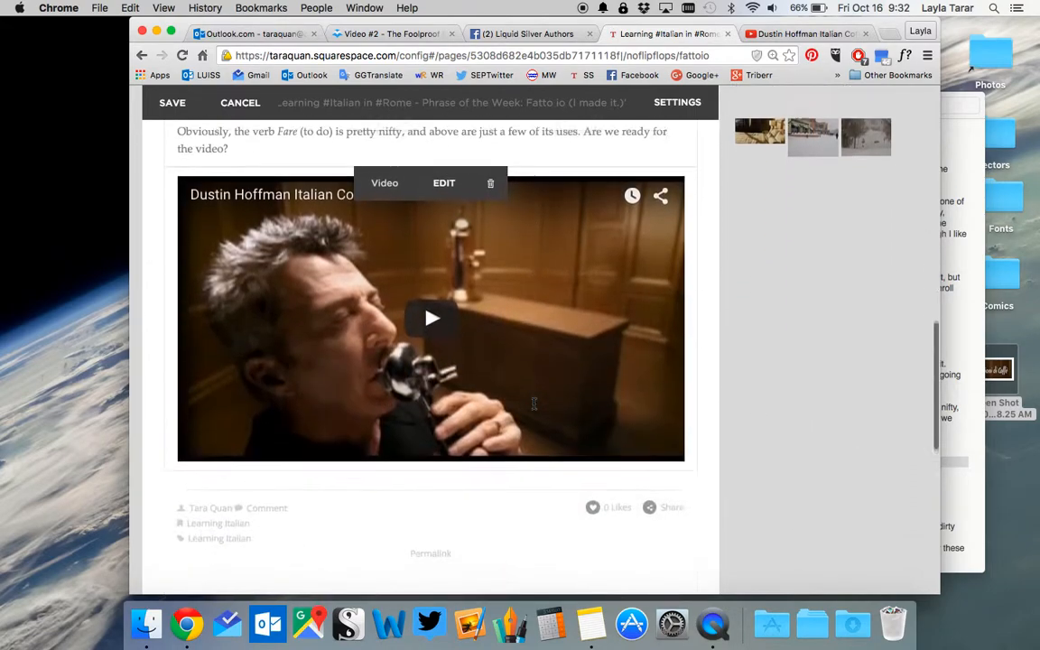
Switch to Notes and copy the rest of the draft, from "Lezioni di Caffè - Lessons in Coffee" to its last line
{"action": "left_click", "coordinate": [966, 316]}
{"action": "scroll", "coordinate": [970, 320], "scroll_direction": "down", "scroll_amount": 10}
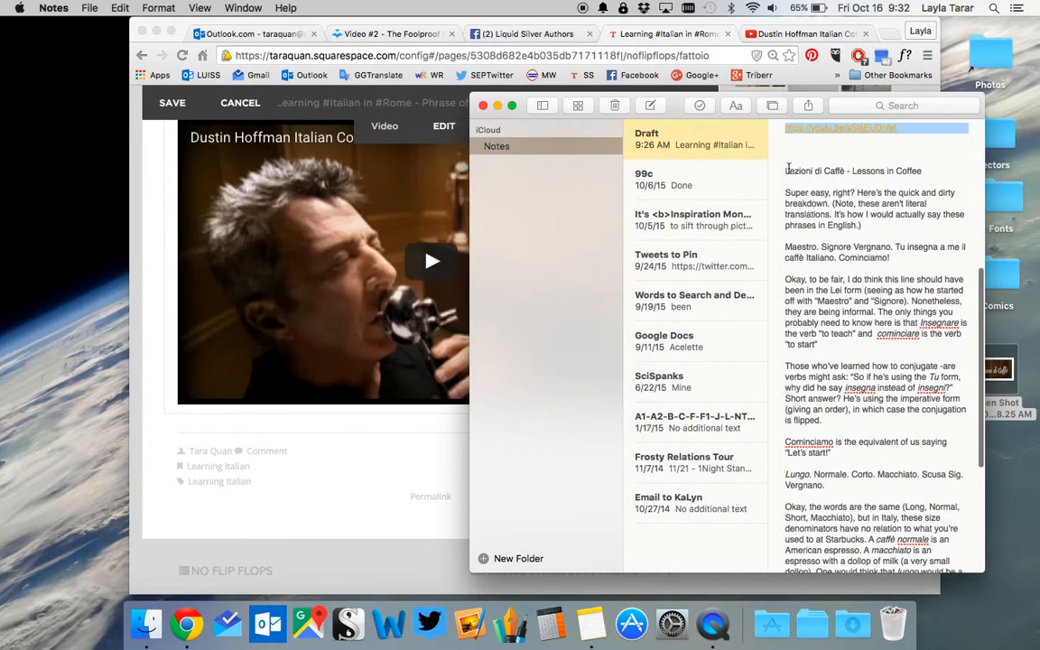
{"action": "left_click_drag", "start_coordinate": [785, 169], "coordinate": [801, 590]}
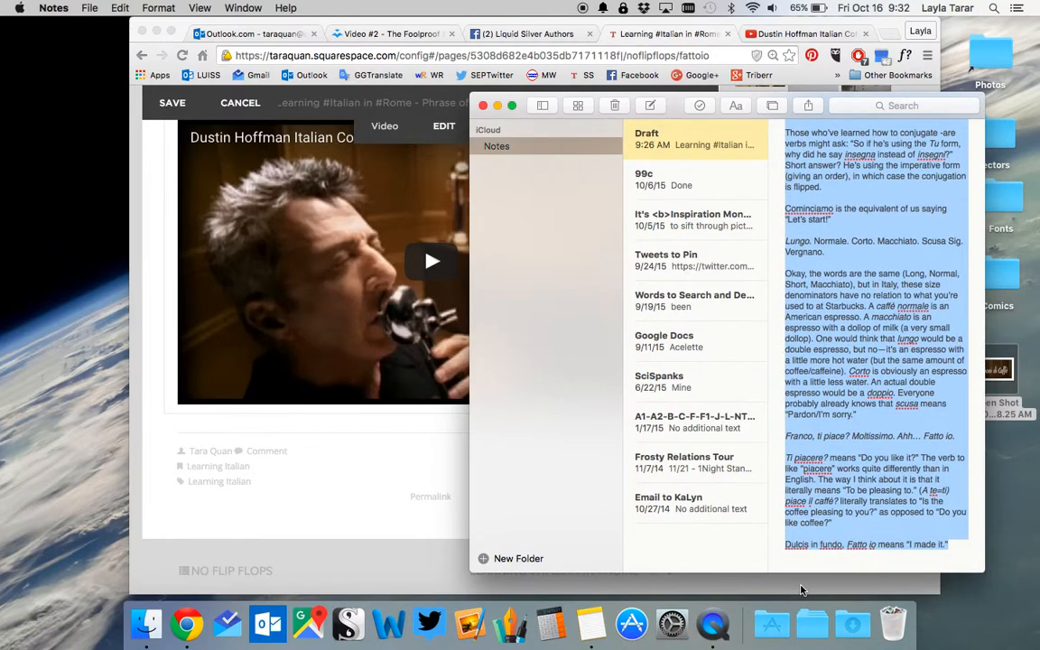
Return to Chrome, add a Text block below the video and paste the copied draft text into it
{"action": "left_click", "coordinate": [162, 421]}
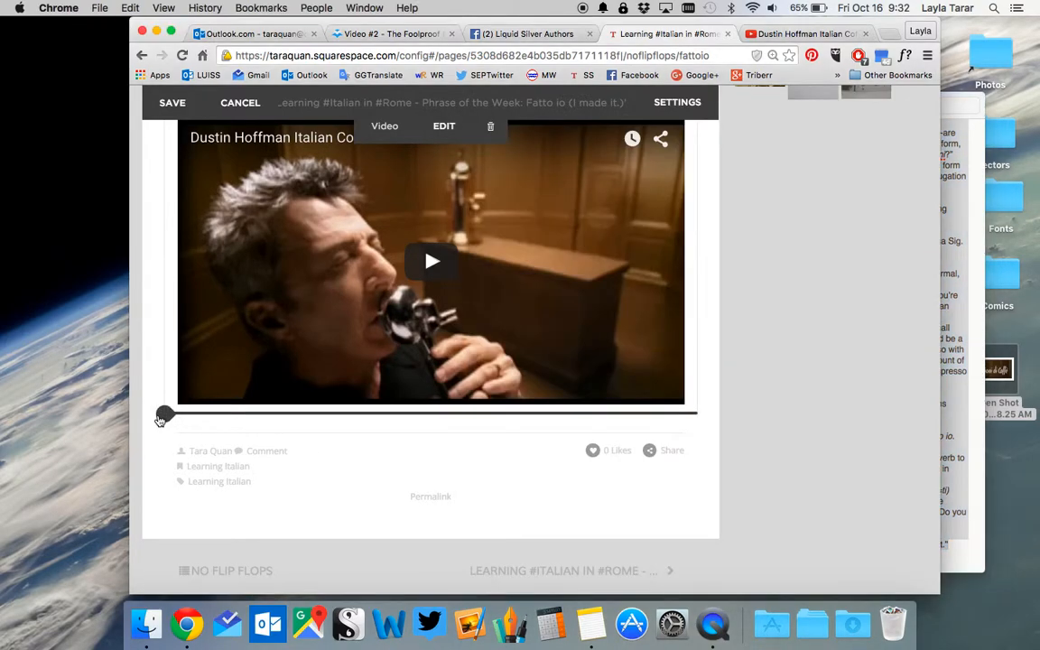
{"action": "left_click", "coordinate": [162, 421]}
{"action": "left_click", "coordinate": [210, 292]}
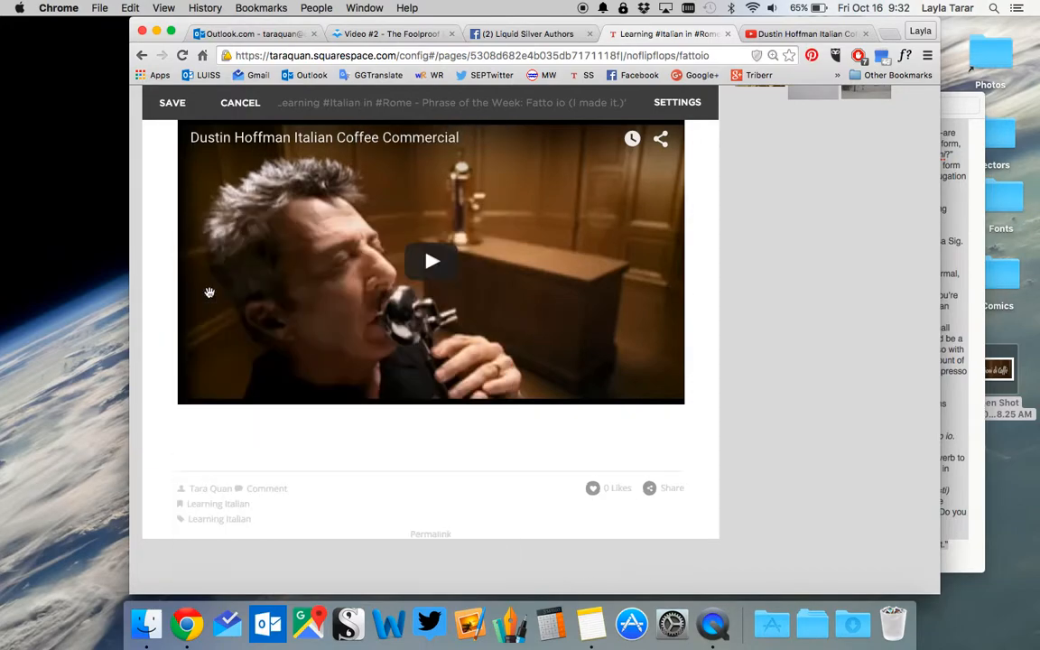
{"action": "left_click", "coordinate": [223, 430]}
{"action": "key", "text": "super+v"}
Remove the blank paragraph under "Lezioni di Caffè - Lessons in Coffee" and format that line as Heading 1, trying Heading 2 first
{"action": "scroll", "coordinate": [223, 429], "scroll_direction": "up", "scroll_amount": 10}
{"action": "scroll", "coordinate": [223, 429], "scroll_direction": "down", "scroll_amount": 1}
{"action": "left_click", "coordinate": [221, 404]}
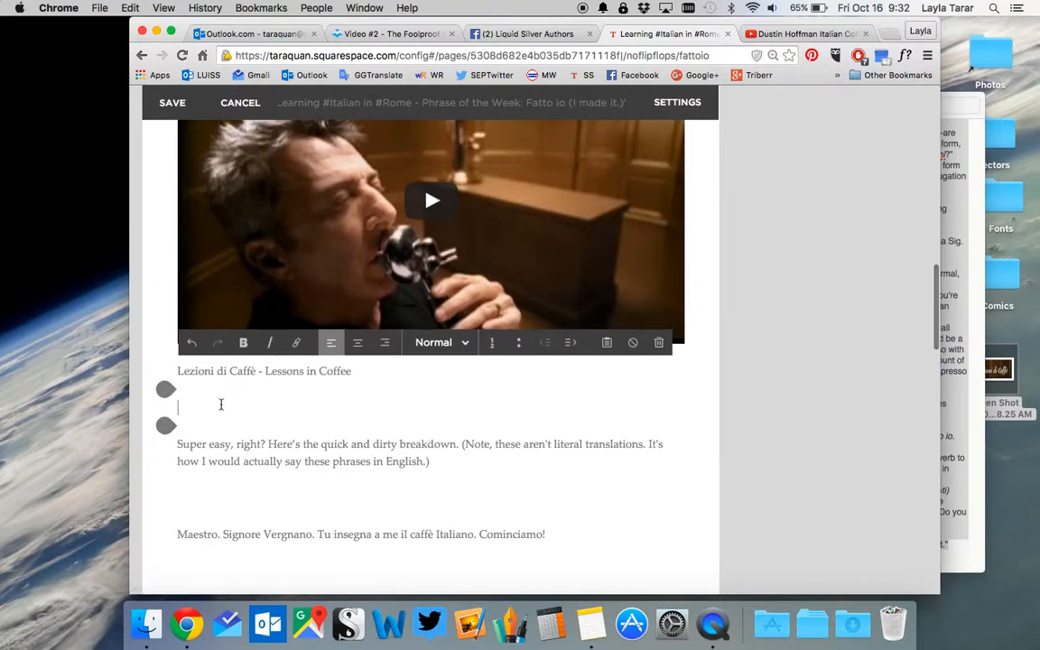
{"action": "key", "text": "BackSpace"}
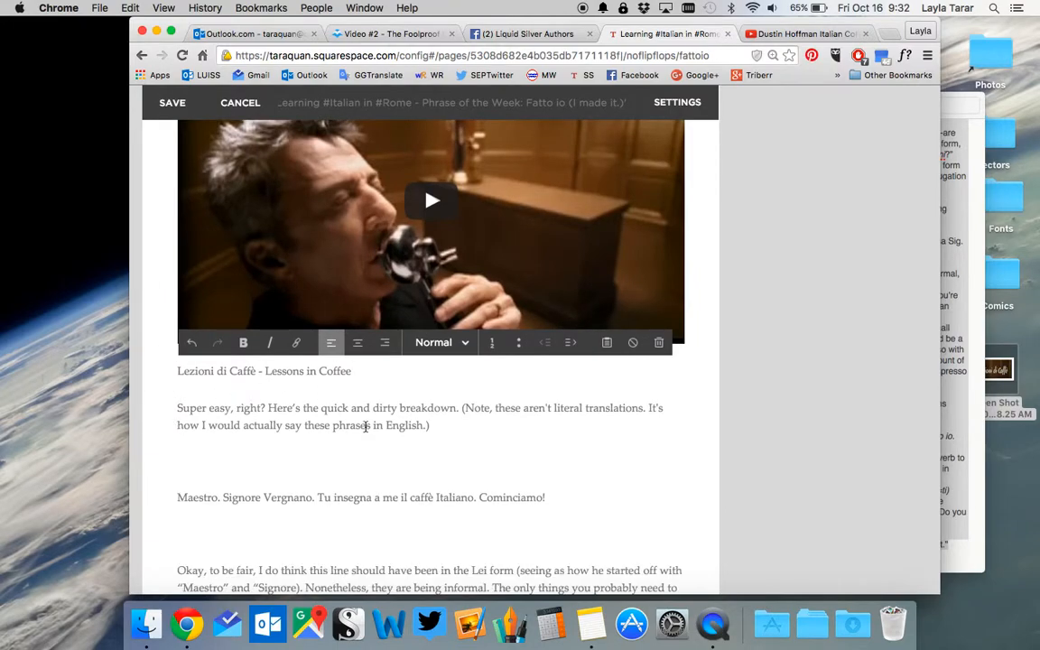
{"action": "left_click", "coordinate": [438, 343]}
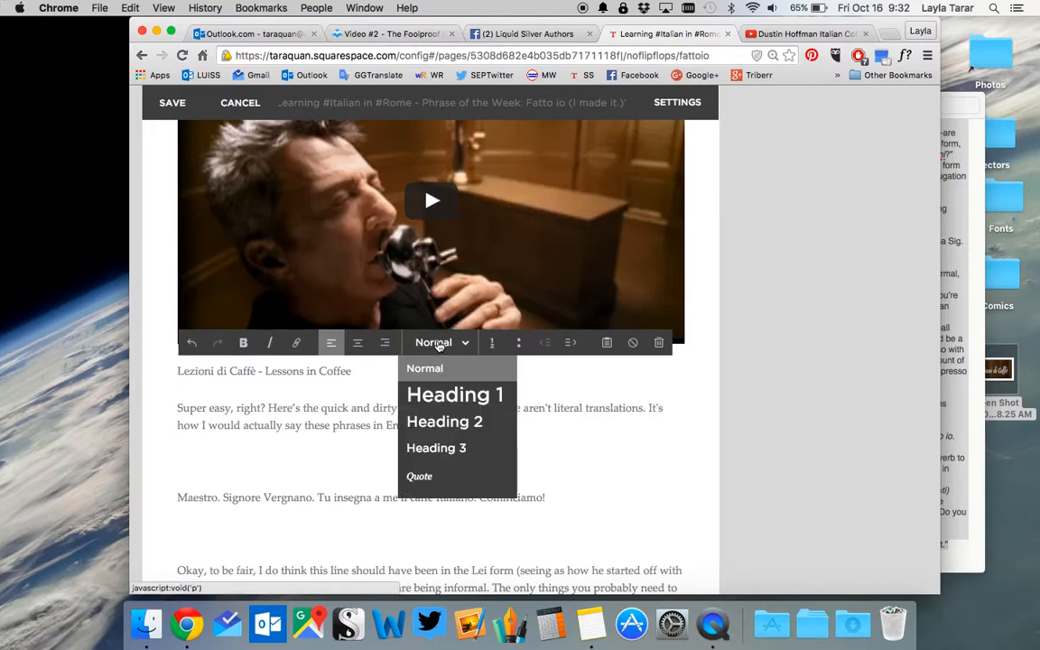
{"action": "left_click", "coordinate": [476, 422]}
{"action": "left_click", "coordinate": [440, 342]}
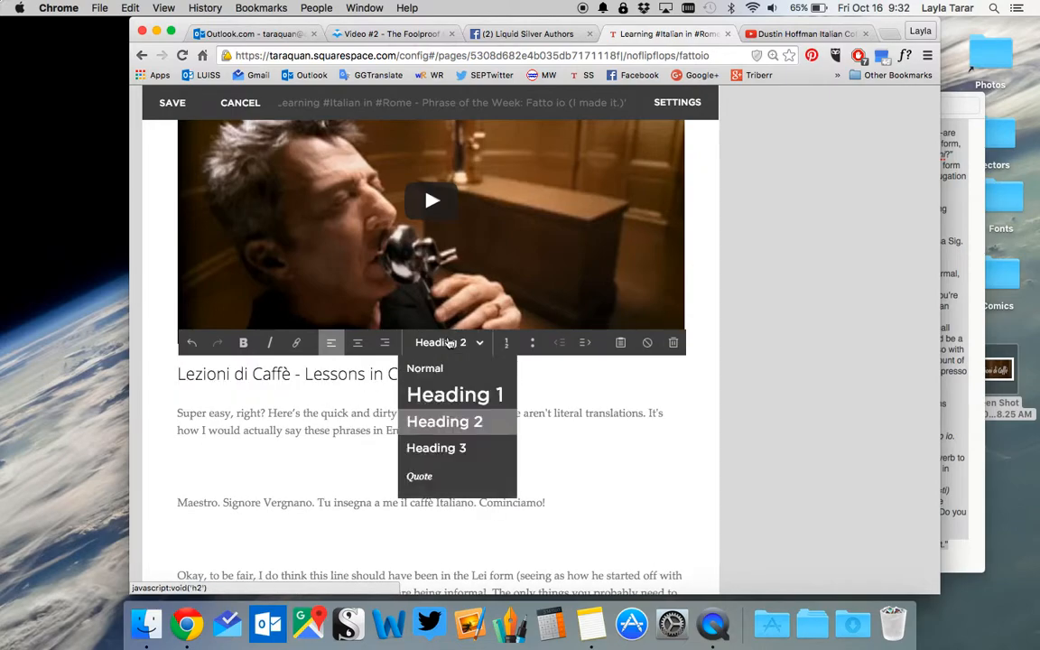
{"action": "left_click", "coordinate": [464, 394]}
Format the "Maestro" line as Quote and remove the blank paragraphs above and below it
{"action": "left_click", "coordinate": [443, 456]}
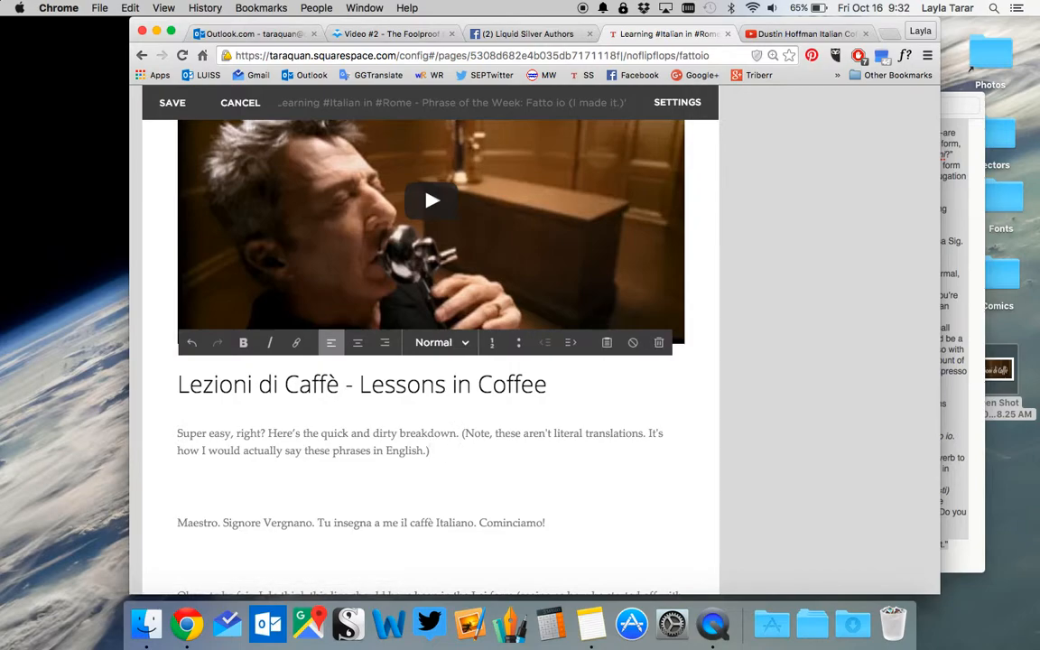
{"action": "key", "text": "Delete"}
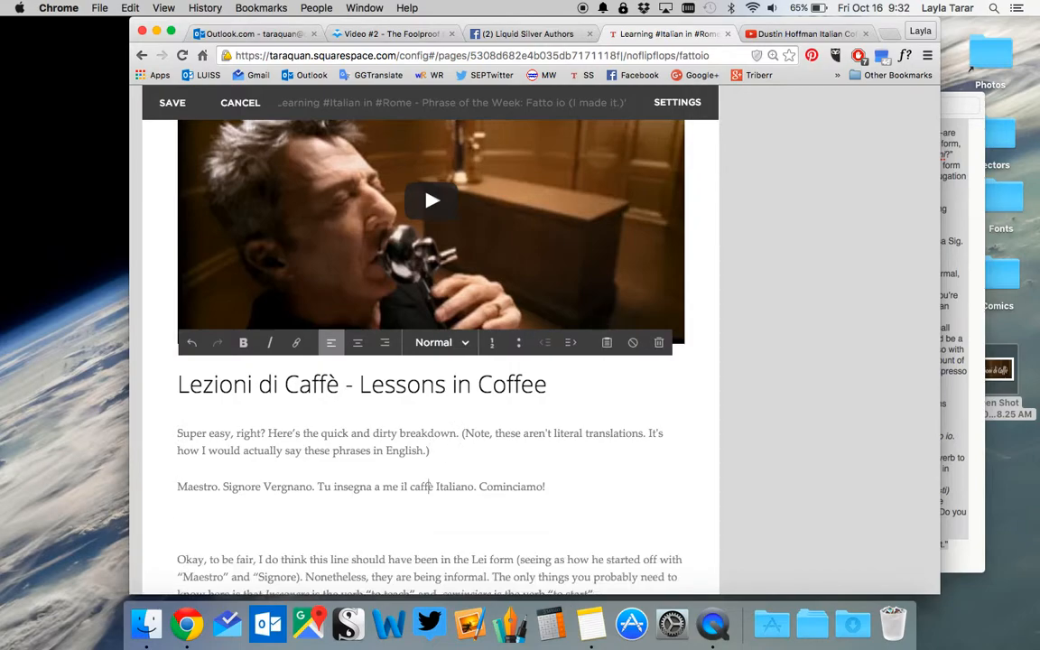
{"action": "key", "text": "shift+Down"}
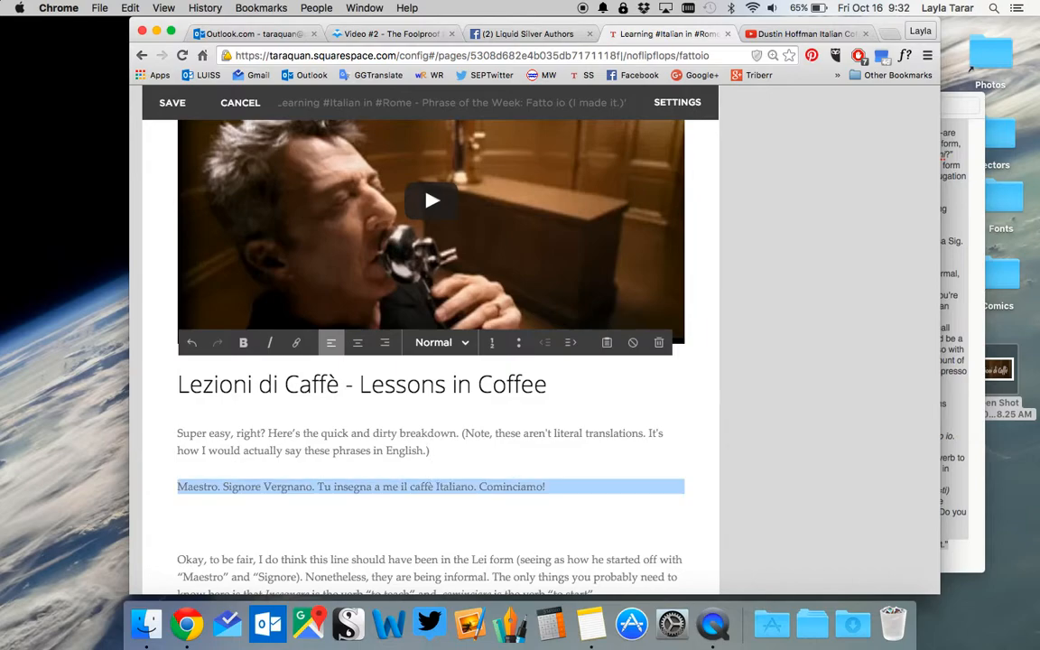
{"action": "left_click", "coordinate": [438, 343]}
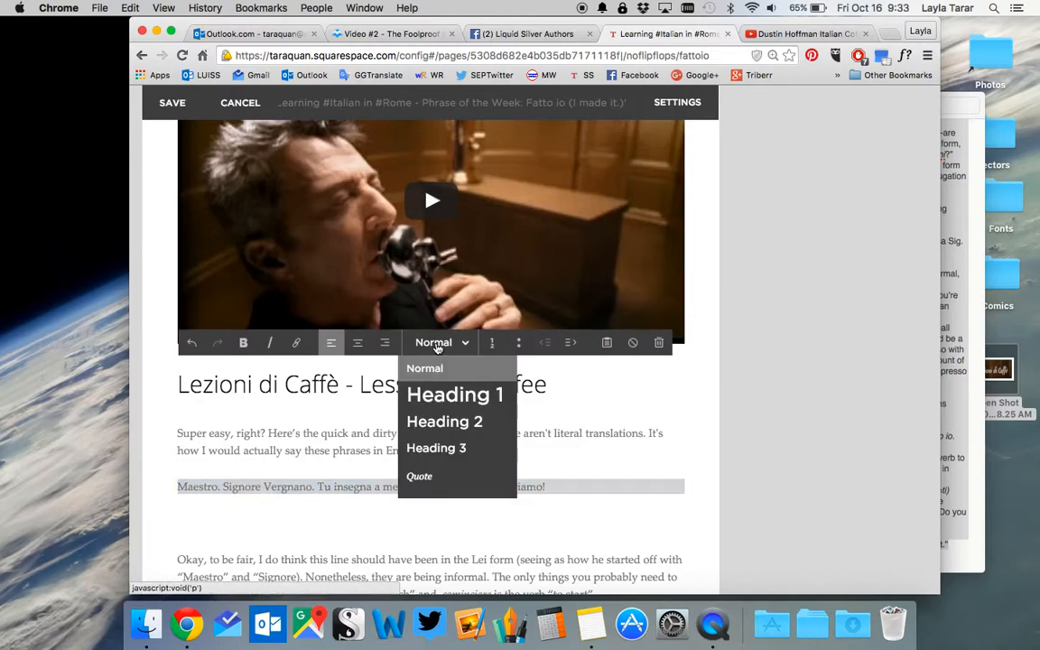
{"action": "left_click", "coordinate": [448, 473]}
{"action": "left_click", "coordinate": [419, 513]}
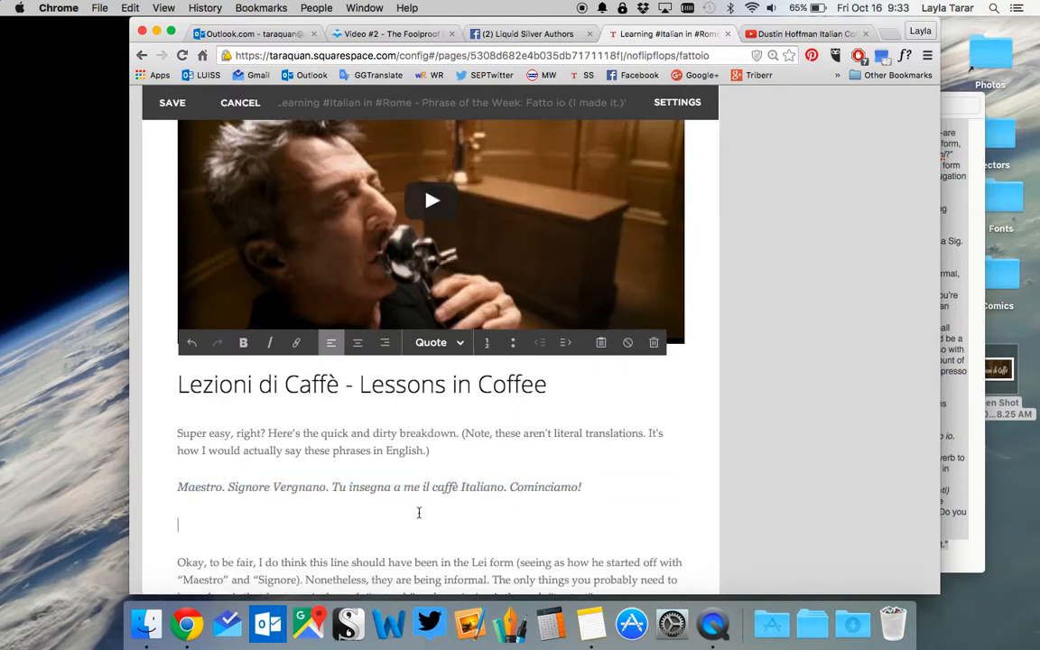
{"action": "key", "text": "BackSpace"}
Remove the blank paragraphs between the "Okay, to be fair", "Those who've learned" and "Cominciamo" paragraphs
{"action": "key", "text": "Down"}
{"action": "key", "text": "Down"}
{"action": "key", "text": "Down"}
{"action": "key", "text": "Down"}
{"action": "key", "text": "Down"}
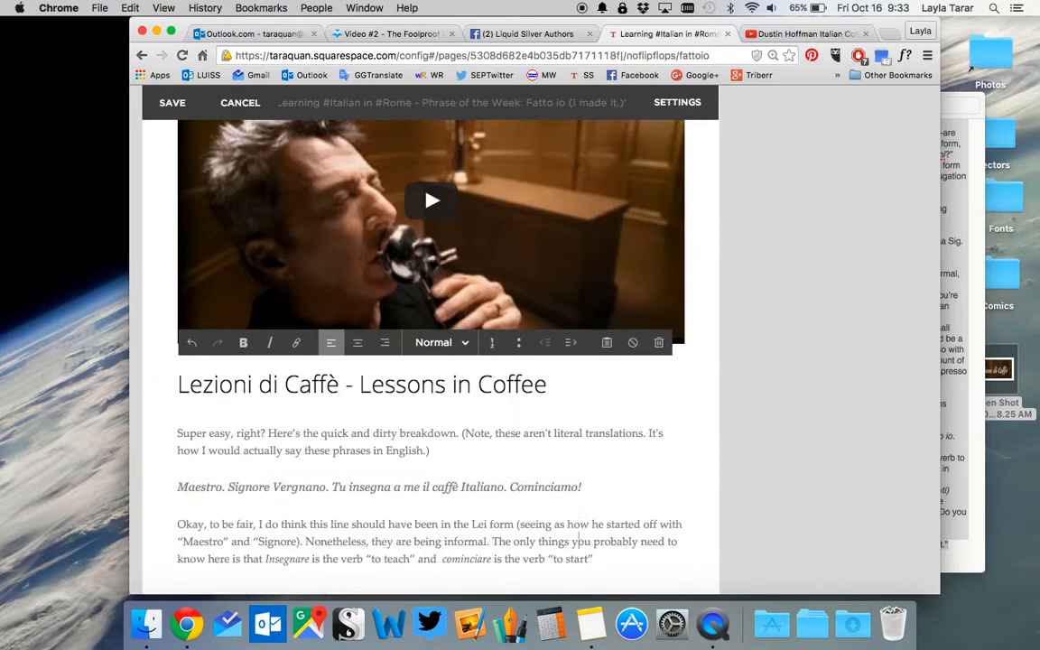
{"action": "key", "text": "Up"}
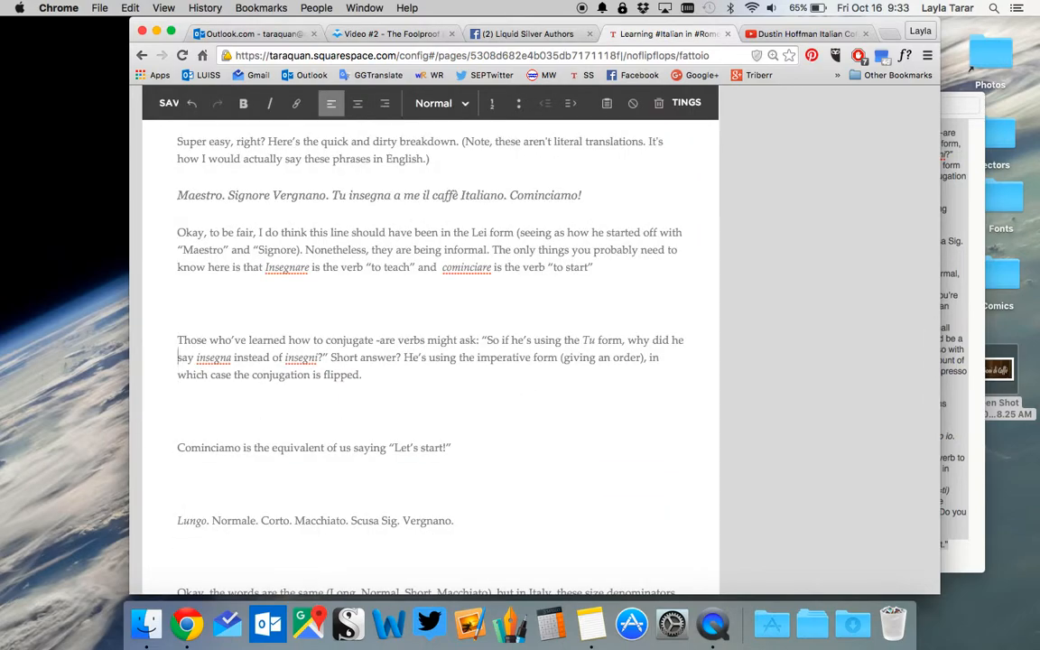
{"action": "key", "text": "BackSpace"}
{"action": "key", "text": "Down"}
{"action": "key", "text": "Down"}
{"action": "key", "text": "Down"}
{"action": "key", "text": "Down"}
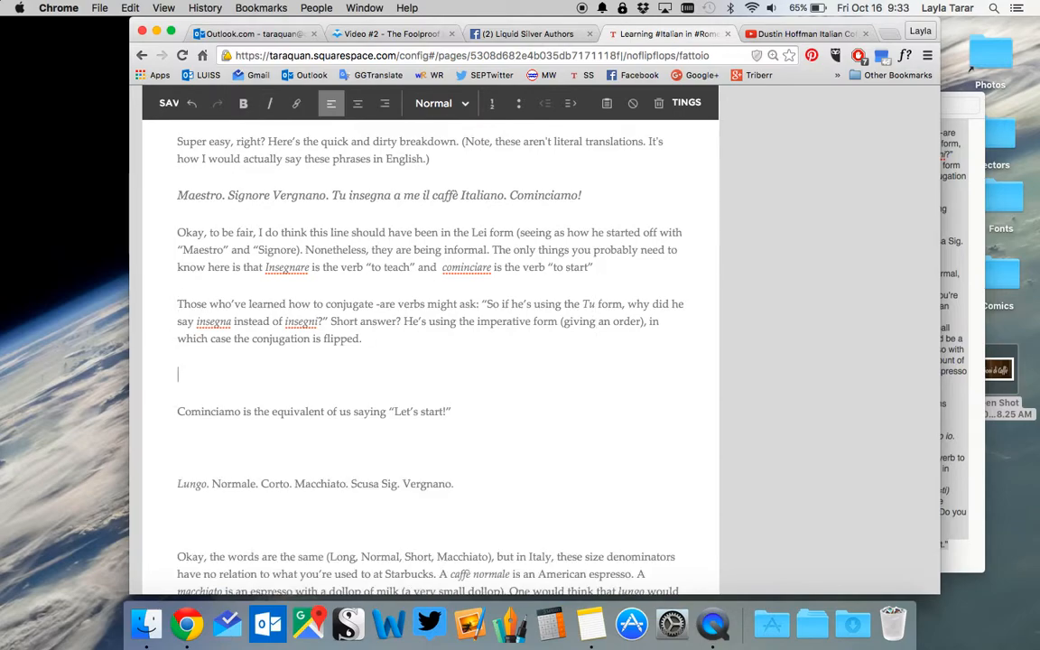
{"action": "key", "text": "BackSpace"}
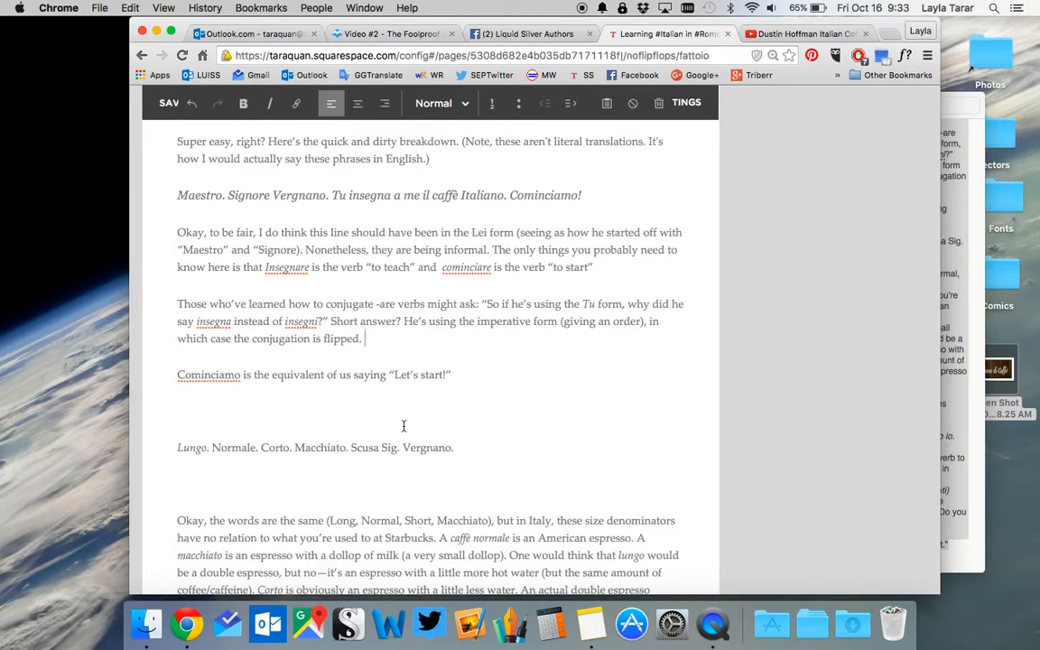
Format the "Lungo. Normale. Corto. Macchiato." line as Quote and remove the blank paragraph above it
{"action": "left_click", "coordinate": [471, 441]}
{"action": "left_click", "coordinate": [438, 103]}
{"action": "left_click", "coordinate": [402, 239]}
{"action": "left_click", "coordinate": [313, 416]}
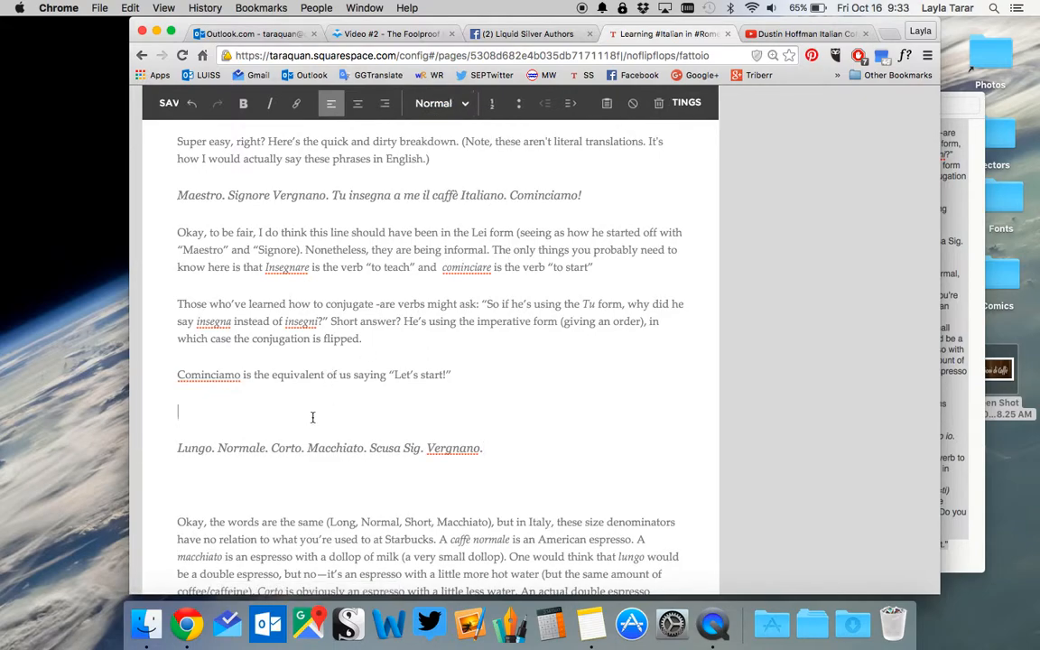
{"action": "key", "text": "BackSpace"}
{"action": "key", "text": "Down"}
{"action": "key", "text": "Down"}
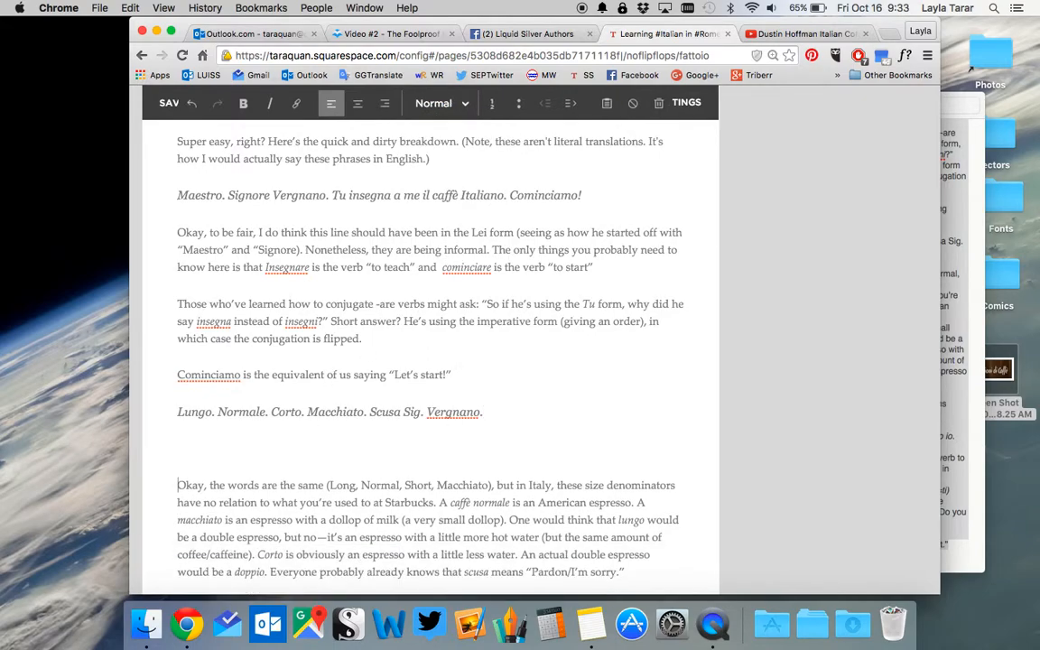
Remove the blank paragraphs above and below the "Okay, the words are the same" paragraph
{"action": "key", "text": "BackSpace"}
{"action": "scroll", "coordinate": [304, 446], "scroll_direction": "down", "scroll_amount": 3}
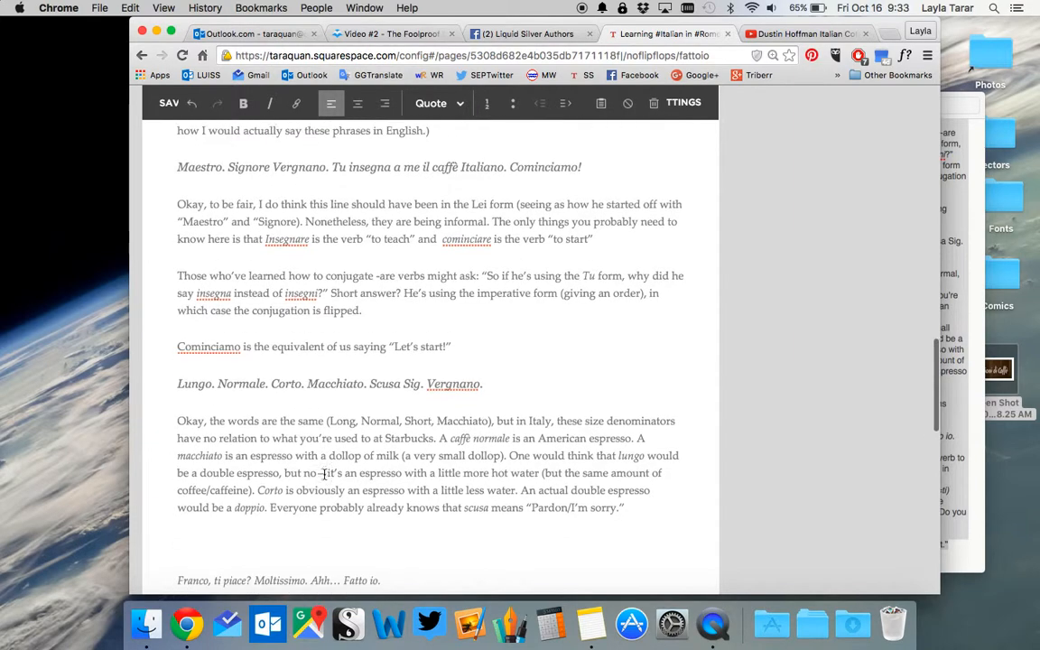
{"action": "left_click", "coordinate": [304, 446]}
{"action": "key", "text": "BackSpace"}
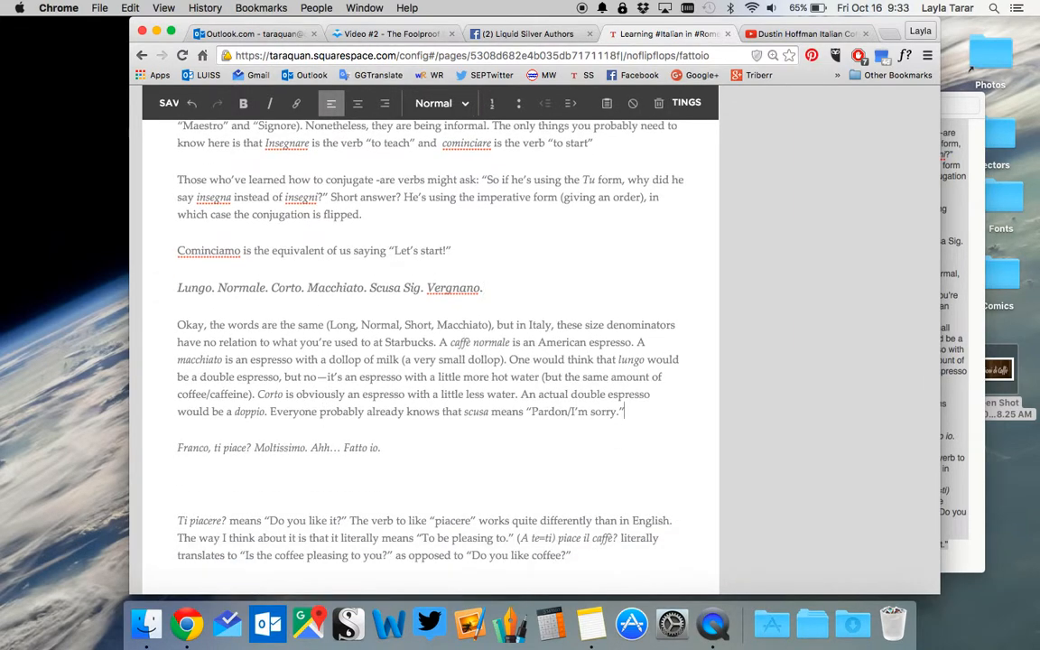
Format the "Franco, ti piace? Moltissimo." line as Quote and remove the blank paragraph below it
{"action": "left_click", "coordinate": [446, 440]}
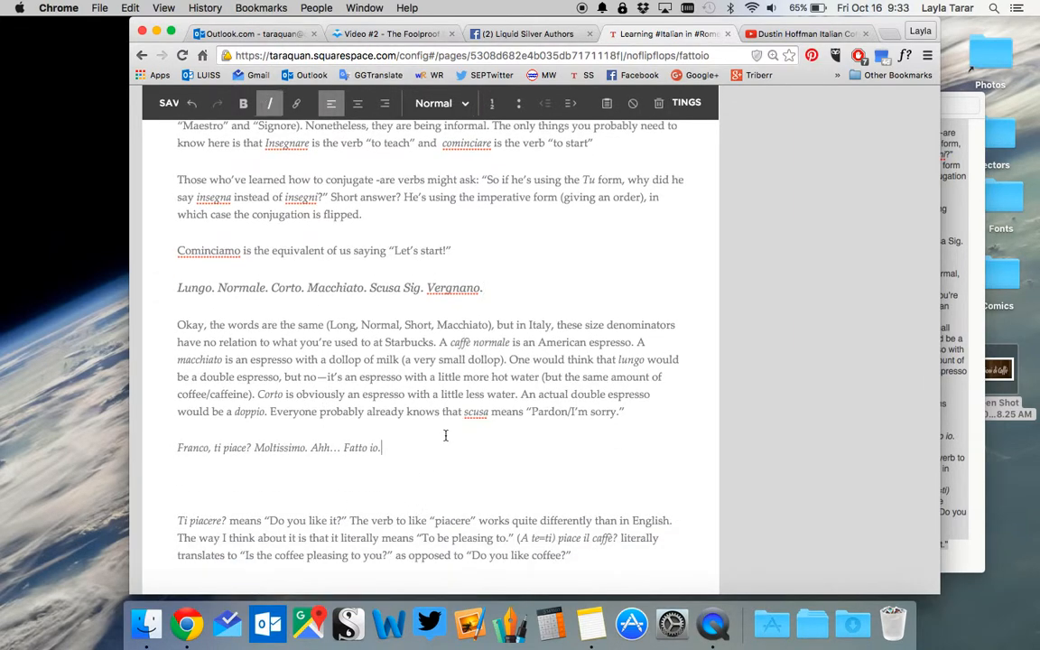
{"action": "left_click", "coordinate": [440, 103]}
{"action": "left_click", "coordinate": [460, 231]}
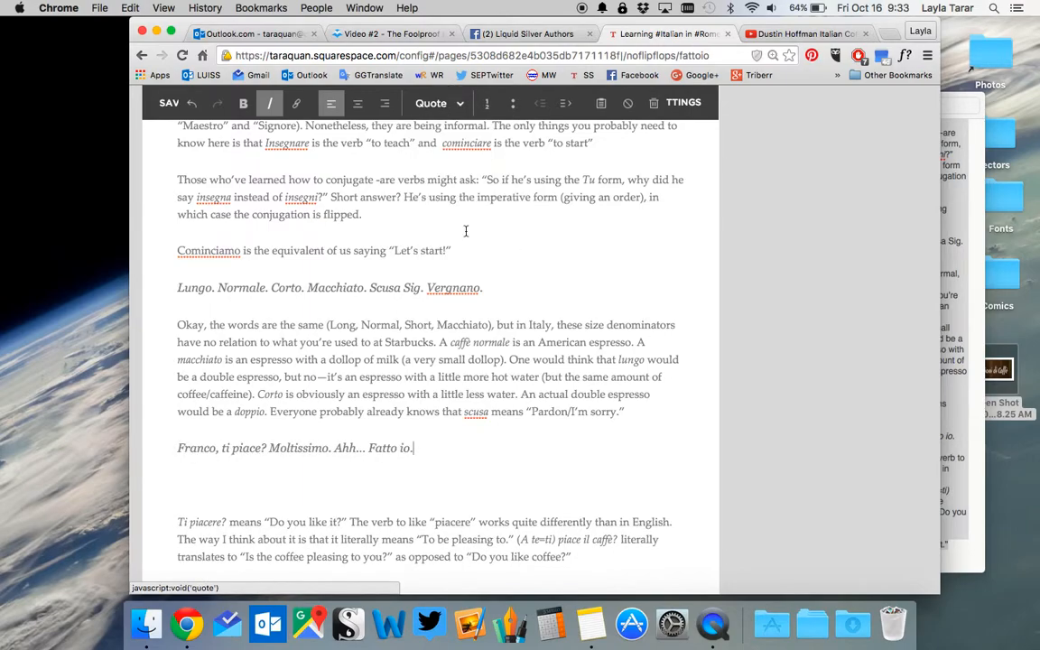
{"action": "left_click", "coordinate": [382, 492]}
{"action": "key", "text": "BackSpace"}
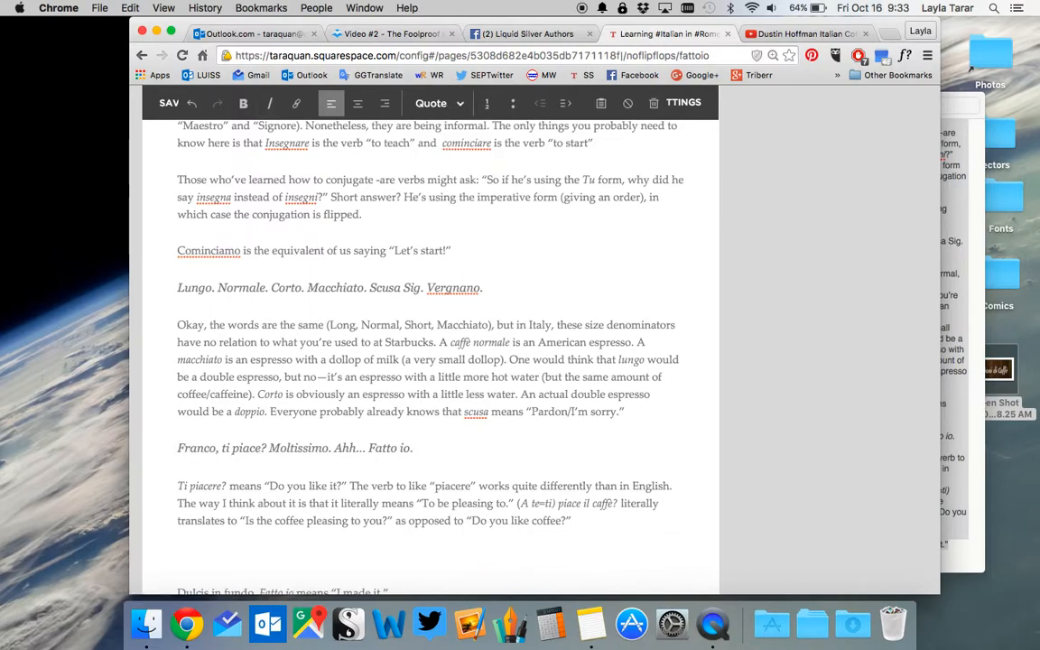
Remove the blank paragraph above the "Dulcis in fundo" line and save the post
{"action": "key", "text": "Down"}
{"action": "key", "text": "Down"}
{"action": "key", "text": "Down"}
{"action": "key", "text": "BackSpace"}
{"action": "key", "text": "Down"}
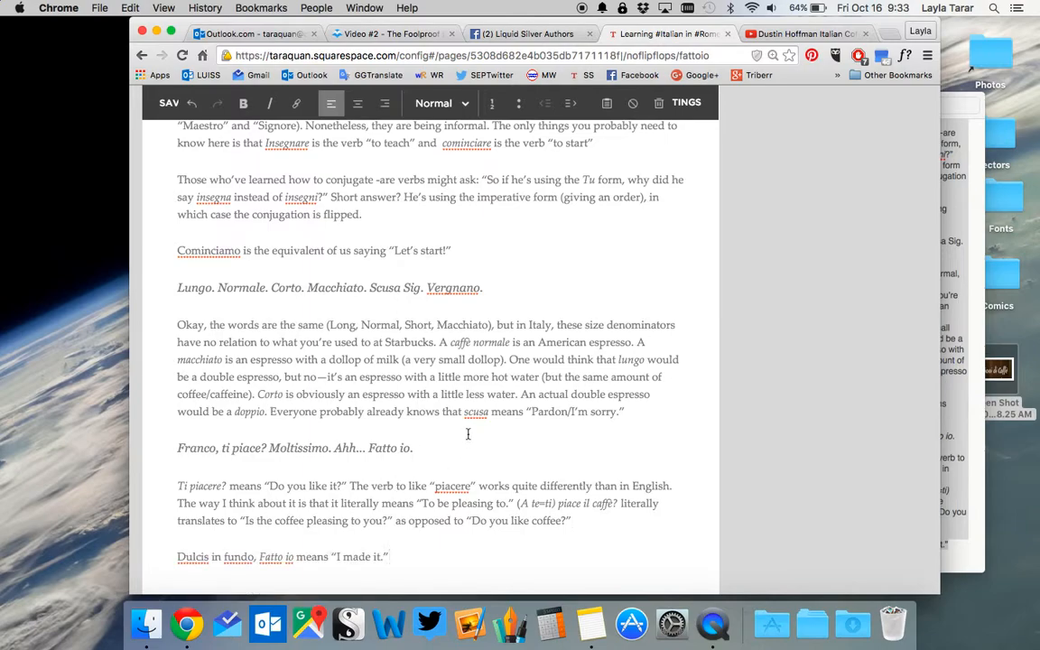
{"action": "scroll", "coordinate": [468, 433], "scroll_direction": "up", "scroll_amount": 5}
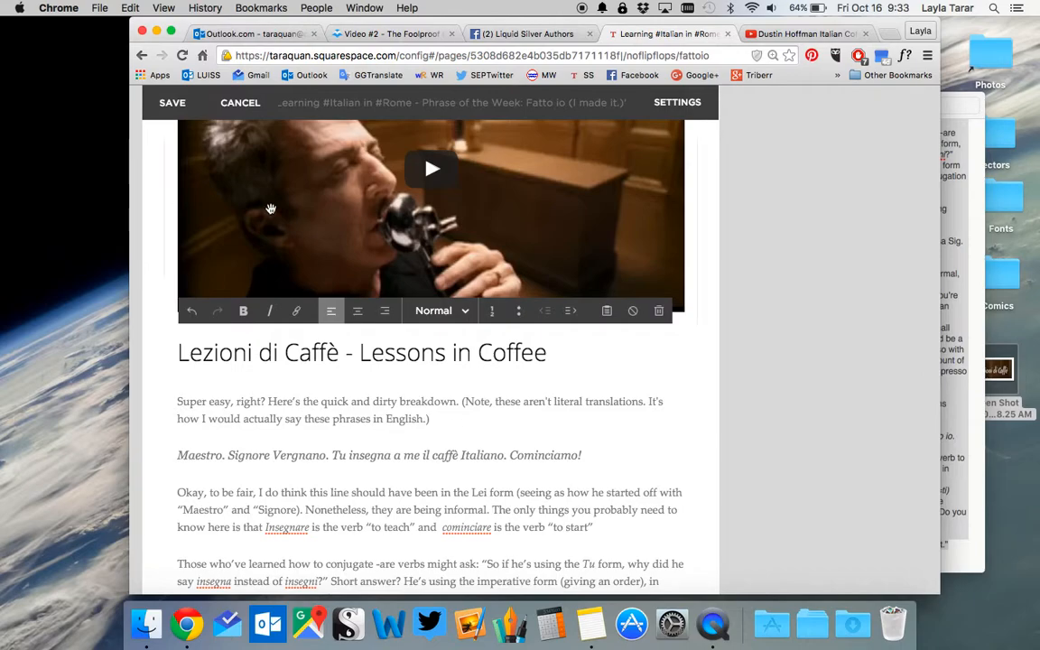
{"action": "left_click", "coordinate": [172, 105]}
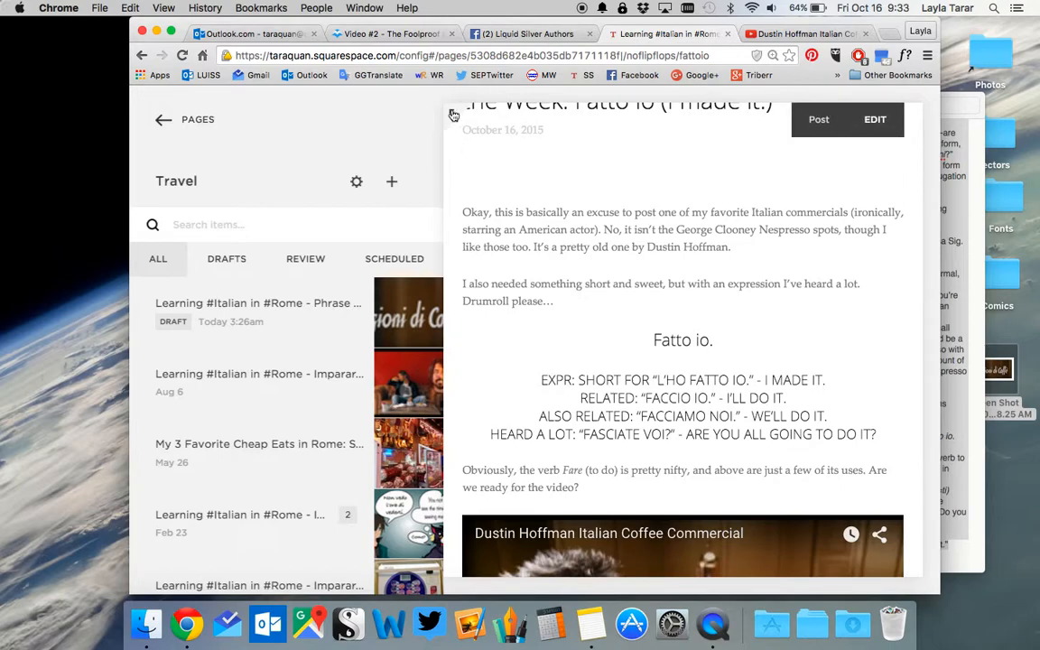
Preview the saved post at full page width, check the layout around its title and introduction, and return to the editing view
{"action": "left_click", "coordinate": [451, 112]}
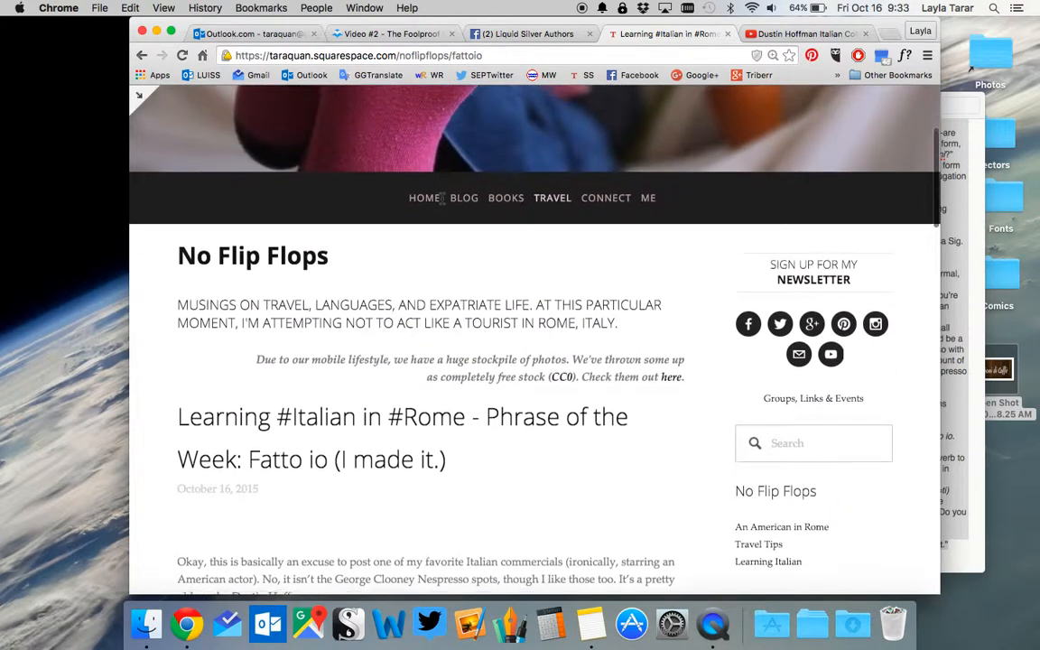
{"action": "scroll", "coordinate": [443, 198], "scroll_direction": "up", "scroll_amount": 3}
{"action": "scroll", "coordinate": [443, 199], "scroll_direction": "down", "scroll_amount": 5}
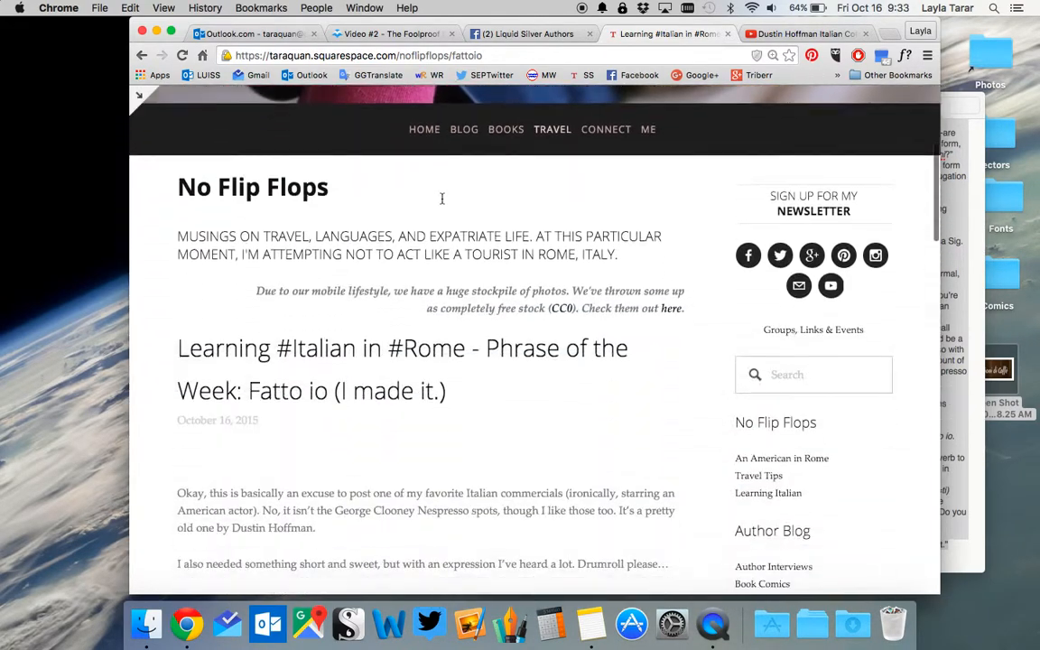
{"action": "scroll", "coordinate": [442, 199], "scroll_direction": "down", "scroll_amount": 1}
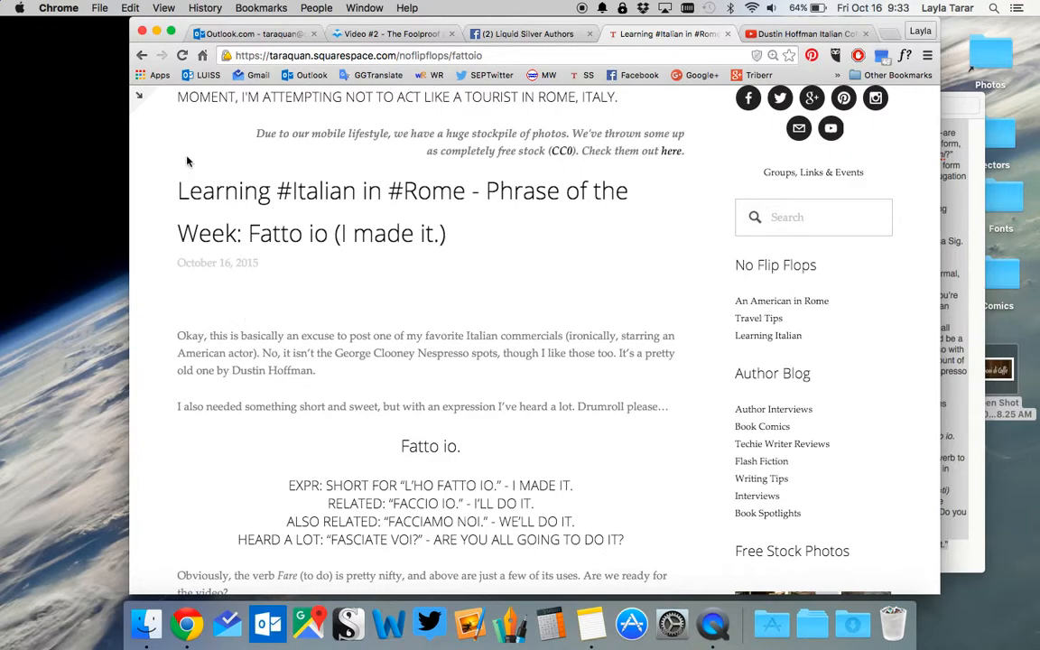
{"action": "left_click", "coordinate": [140, 98]}
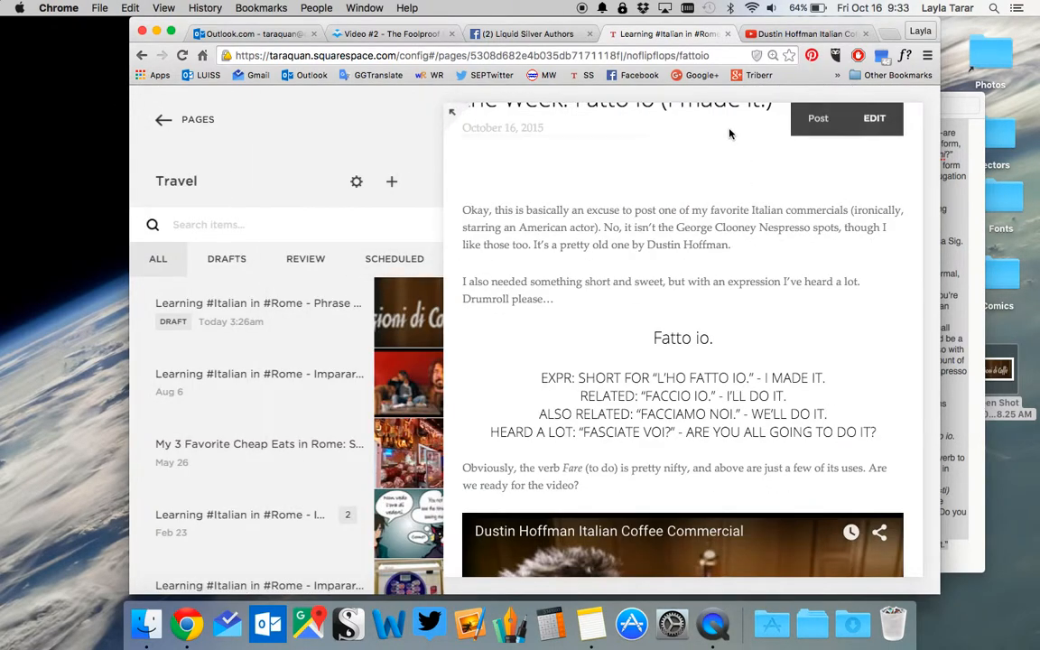
Reopen the post for editing, remove the blank space above its opening paragraph, and save it
{"action": "left_click", "coordinate": [876, 121]}
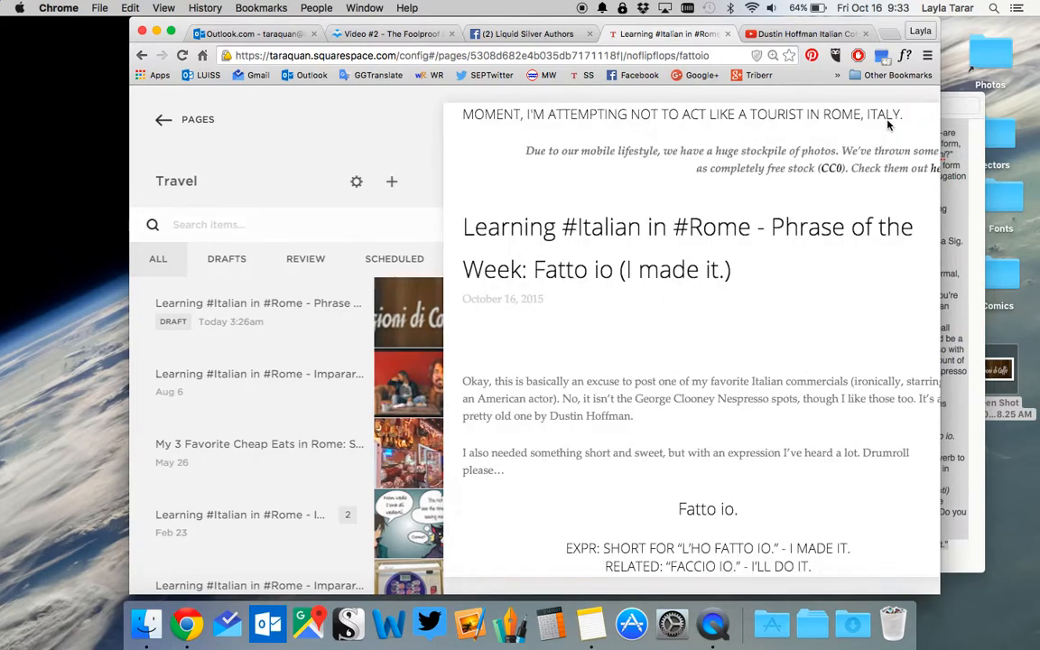
{"action": "key", "text": "Down"}
{"action": "key", "text": "BackSpace"}
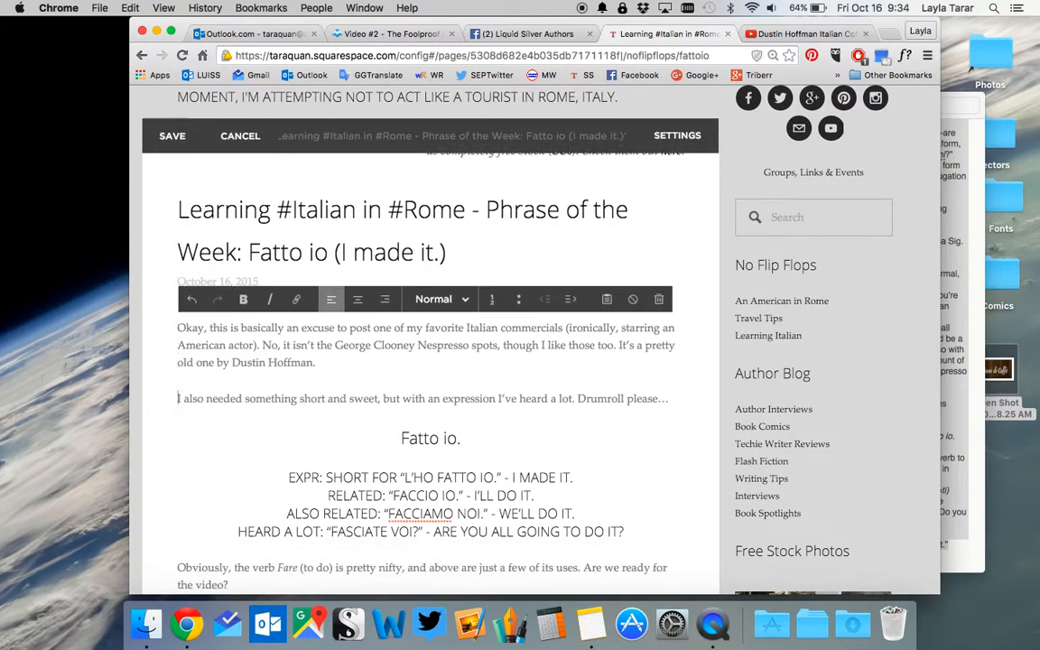
{"action": "key", "text": "Down"}
{"action": "key", "text": "Down"}
{"action": "key", "text": "Down"}
{"action": "key", "text": "Down"}
{"action": "key", "text": "Down"}
{"action": "left_click", "coordinate": [177, 136]}
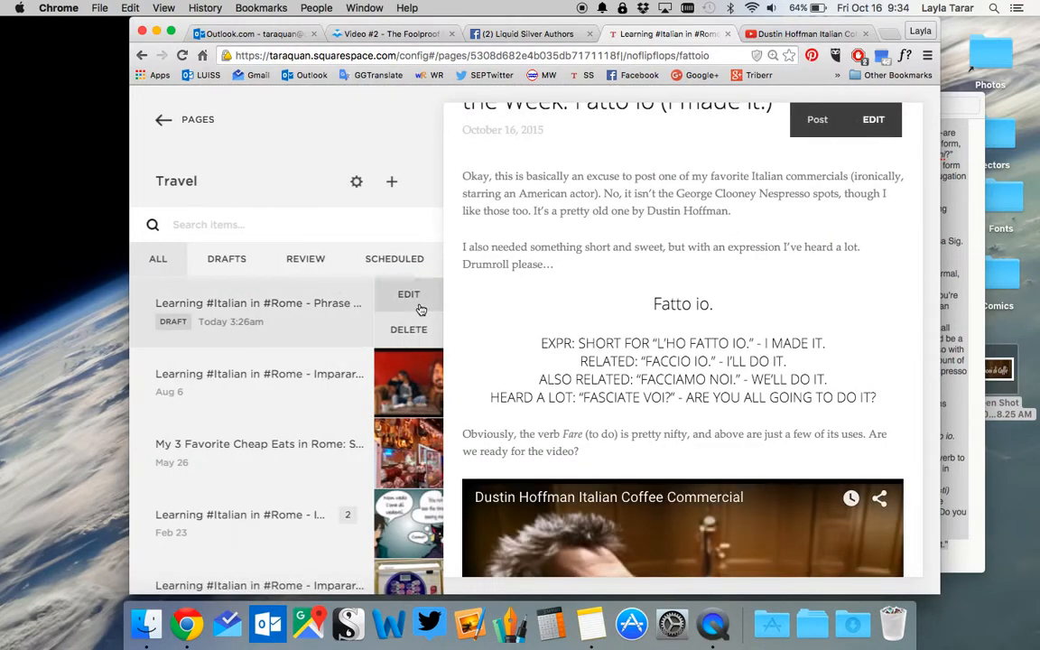
Open the post's settings and change its status from Draft to Scheduled
{"action": "scroll", "coordinate": [711, 454], "scroll_direction": "up", "scroll_amount": 5}
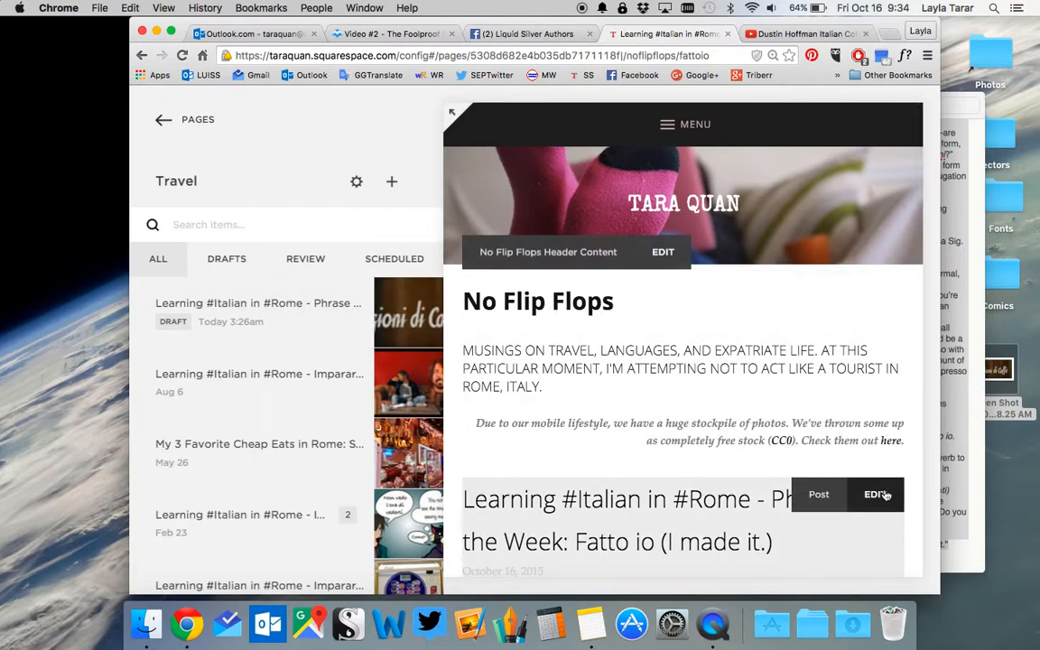
{"action": "left_click", "coordinate": [875, 495]}
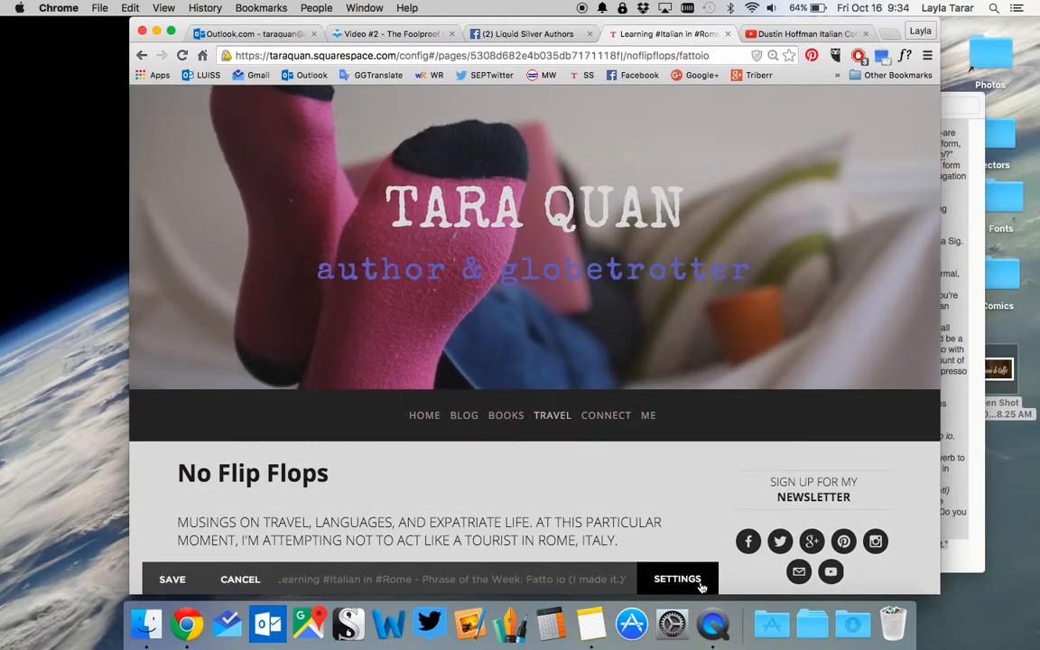
{"action": "left_click", "coordinate": [702, 585]}
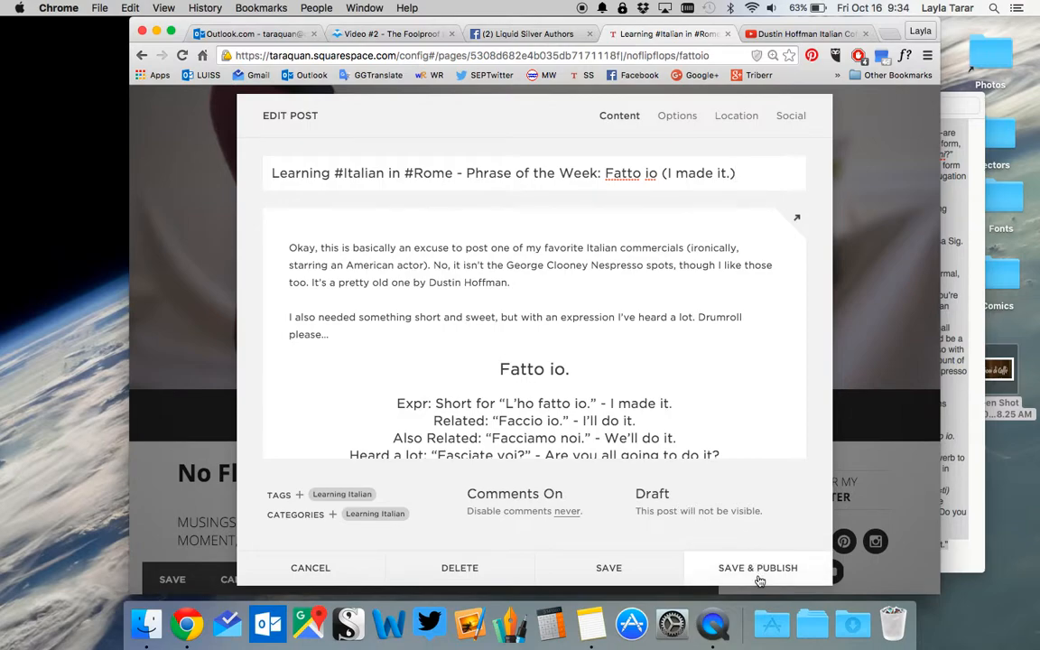
{"action": "left_click", "coordinate": [684, 511]}
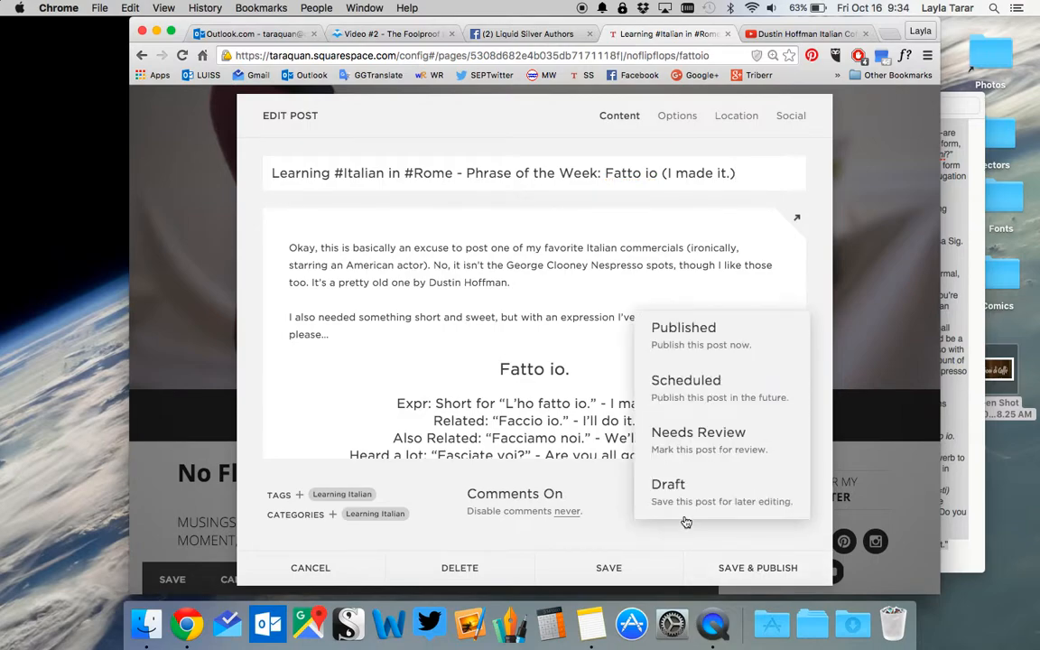
{"action": "left_click", "coordinate": [723, 390]}
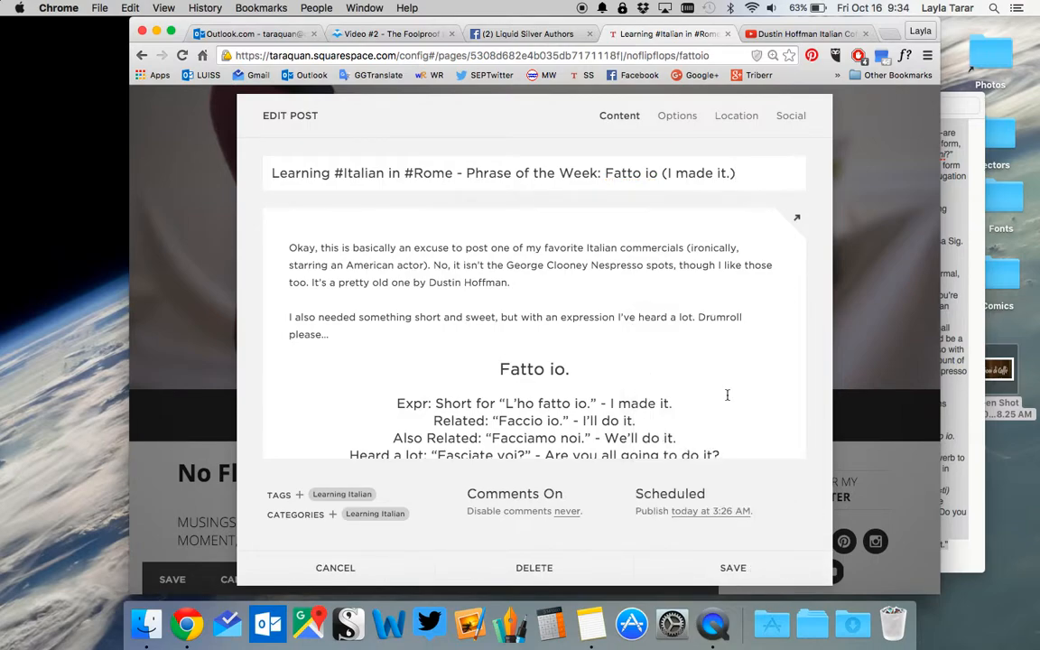
{"action": "left_click", "coordinate": [730, 510]}
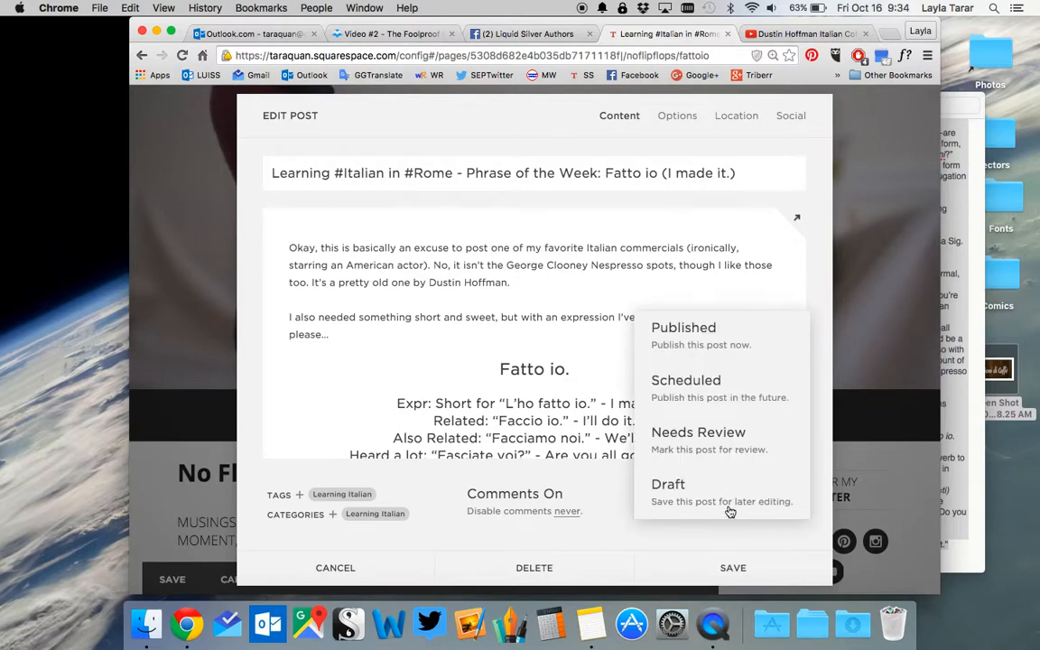
{"action": "left_click", "coordinate": [724, 389]}
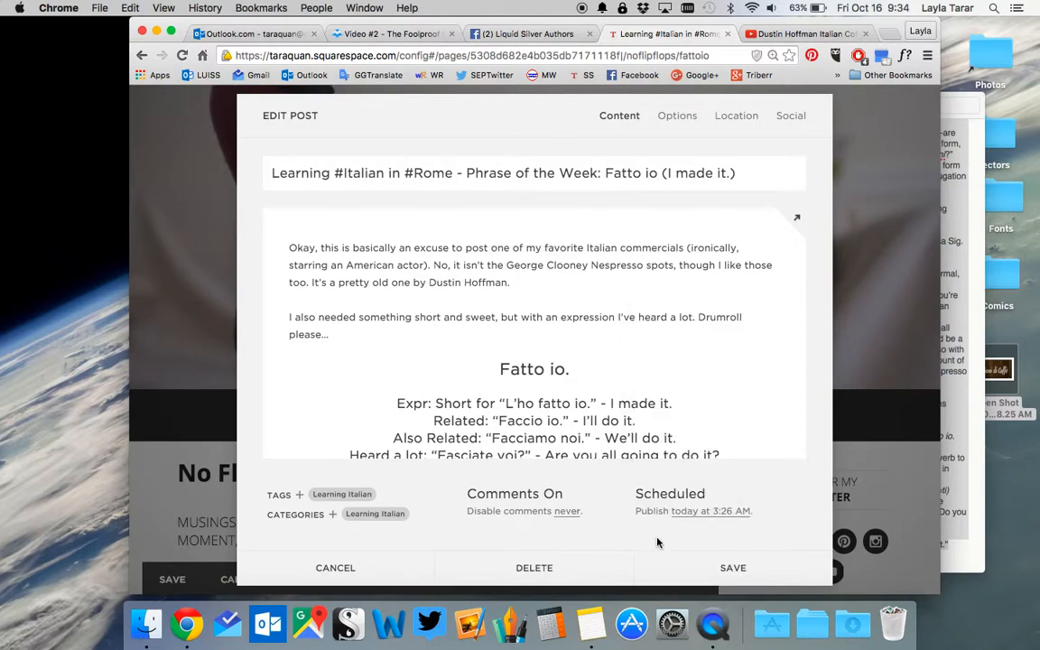
Set the scheduled publishing time to today at 7:45 AM, and save the settings and the post
{"action": "left_click", "coordinate": [738, 512]}
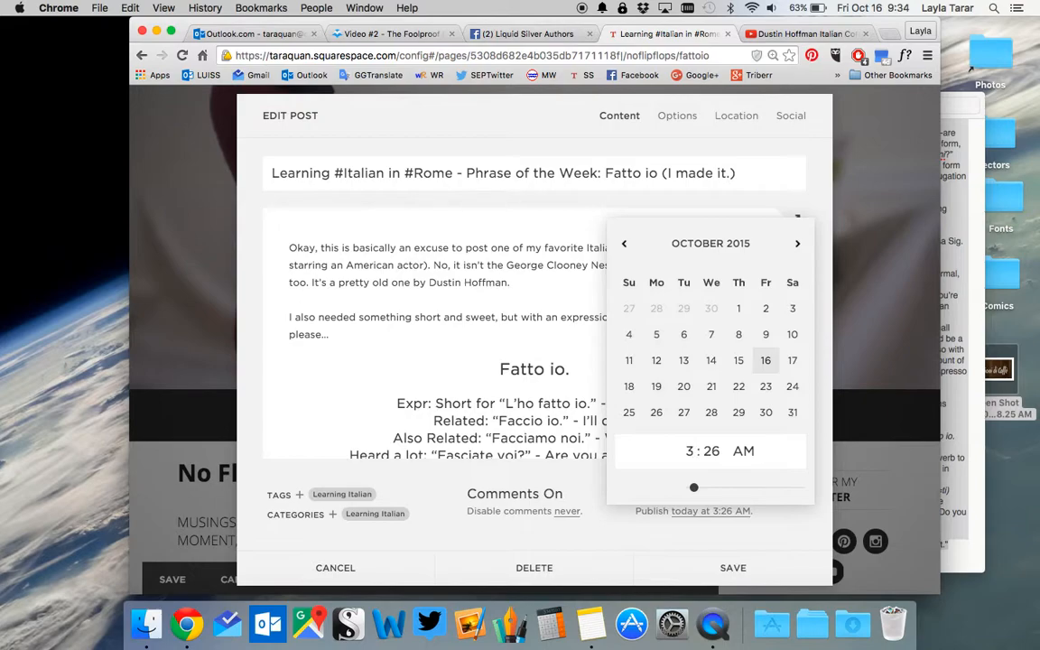
{"action": "left_click", "coordinate": [687, 451]}
{"action": "type", "text": "07"}
{"action": "key", "text": "Tab"}
{"action": "type", "text": "45"}
{"action": "left_click", "coordinate": [683, 537]}
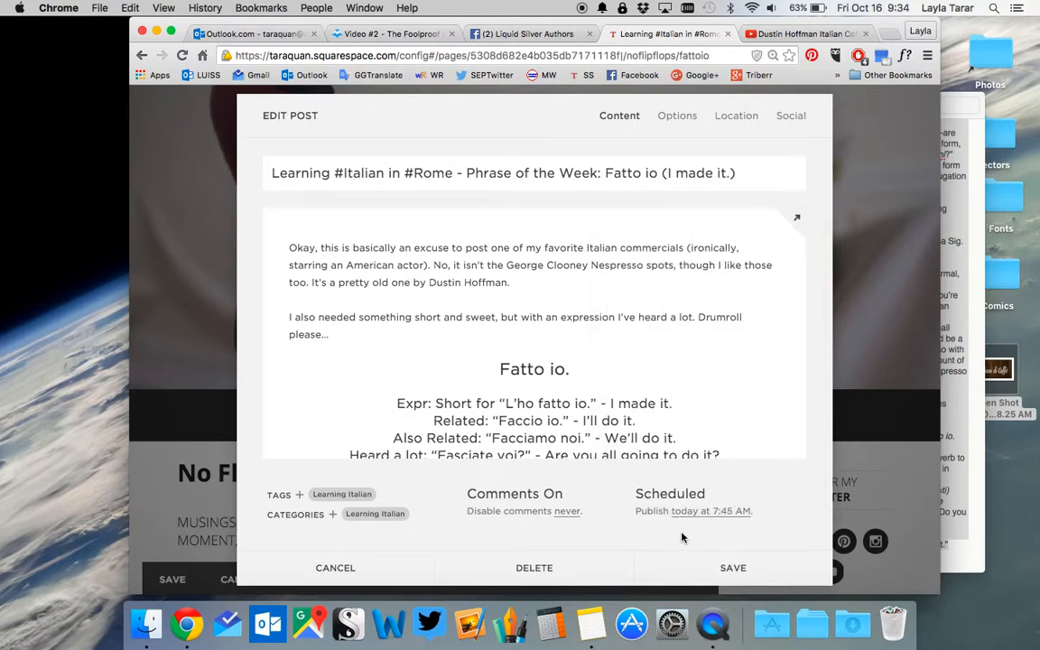
{"action": "left_click", "coordinate": [744, 566]}
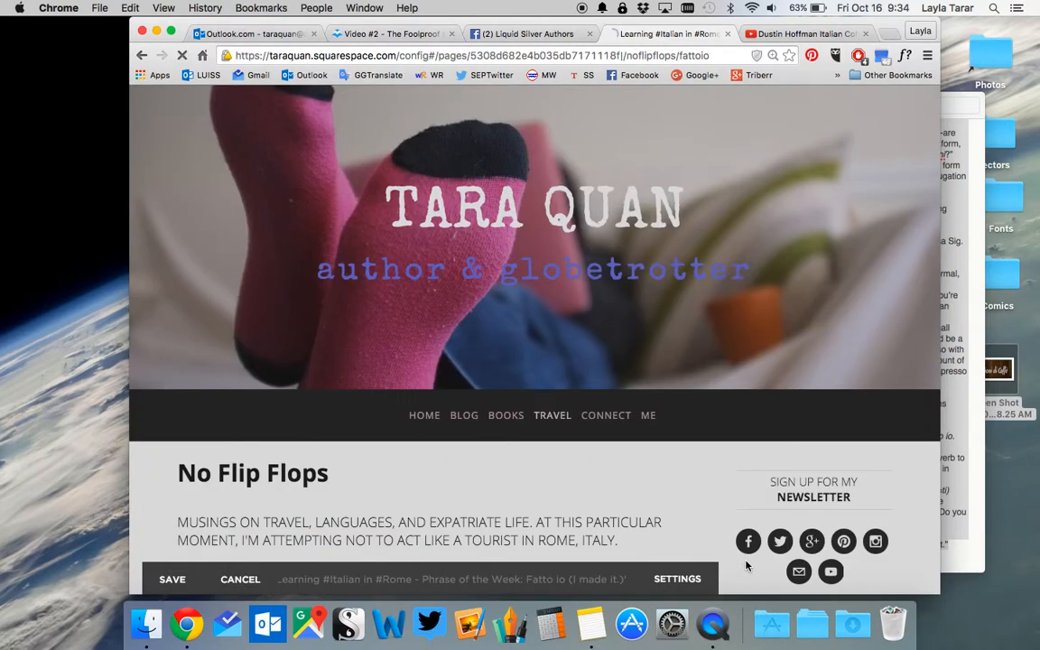
{"action": "scroll", "coordinate": [692, 480], "scroll_direction": "down", "scroll_amount": 3}
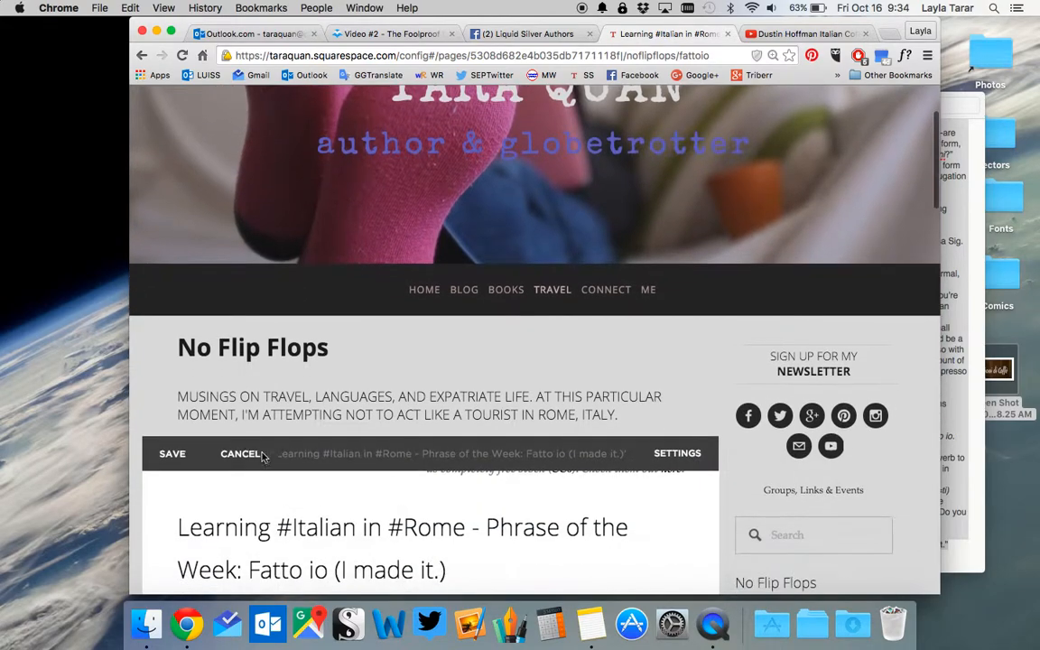
{"action": "left_click", "coordinate": [172, 454]}
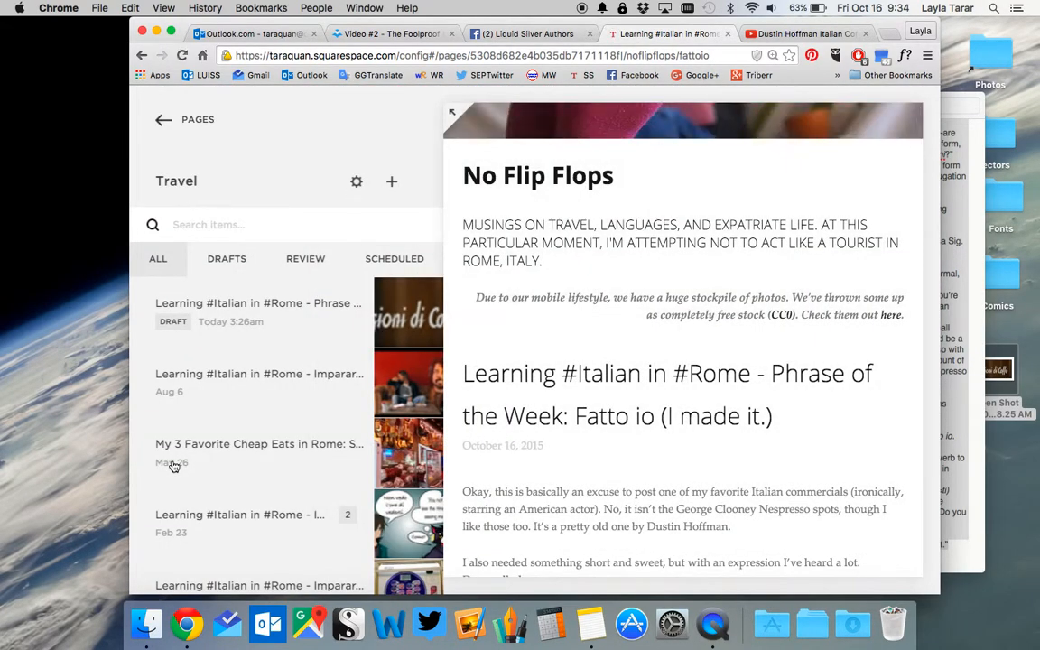
Reload the page to refresh the post's status, and review the whole post from title to closing line
{"action": "left_click", "coordinate": [181, 56]}
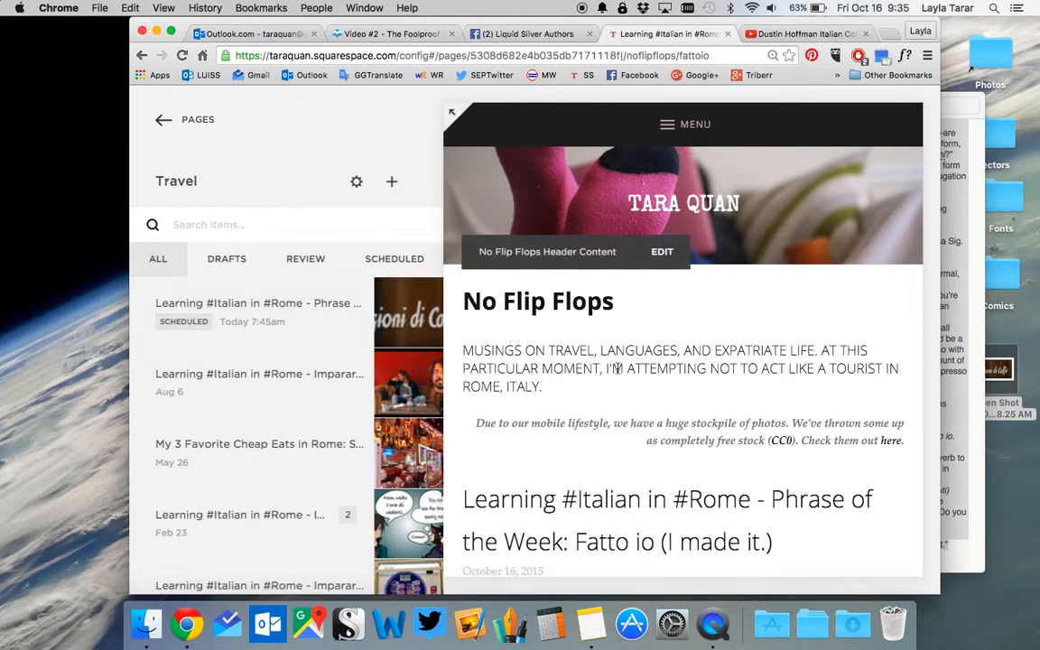
{"action": "scroll", "coordinate": [618, 369], "scroll_direction": "down", "scroll_amount": 3}
{"action": "scroll", "coordinate": [617, 368], "scroll_direction": "down", "scroll_amount": 10}
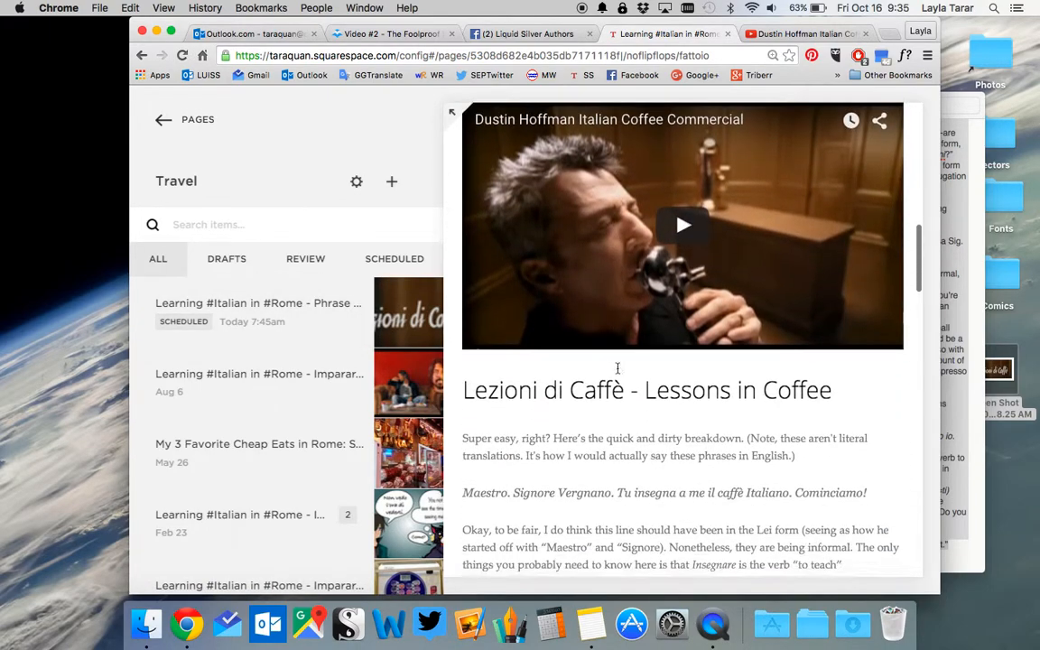
{"action": "scroll", "coordinate": [618, 369], "scroll_direction": "down", "scroll_amount": 8}
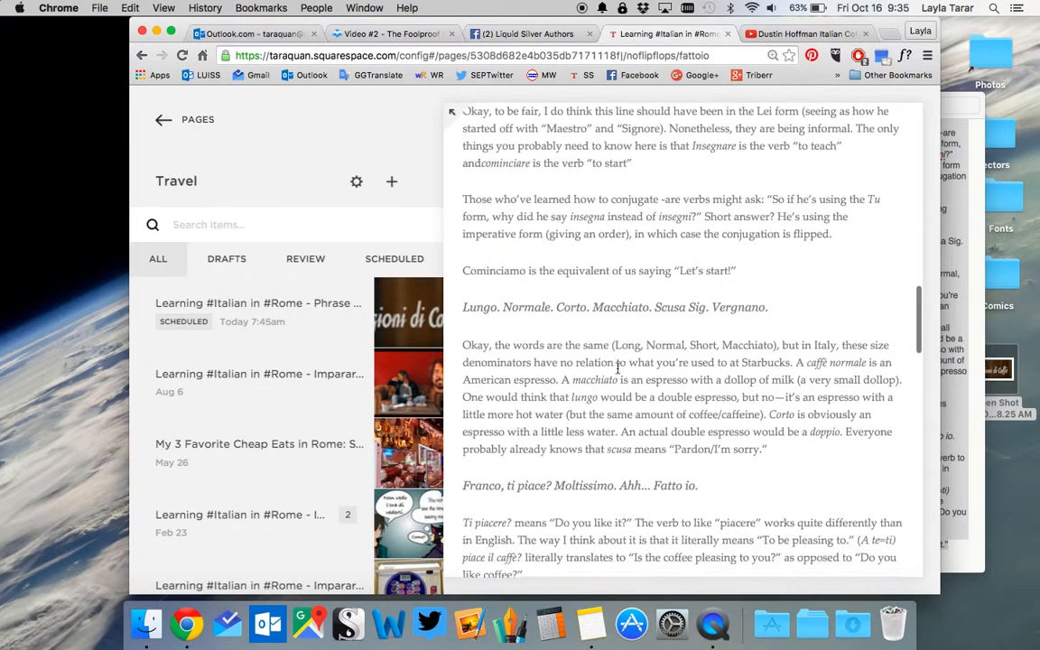
{"action": "scroll", "coordinate": [617, 369], "scroll_direction": "down", "scroll_amount": 1}
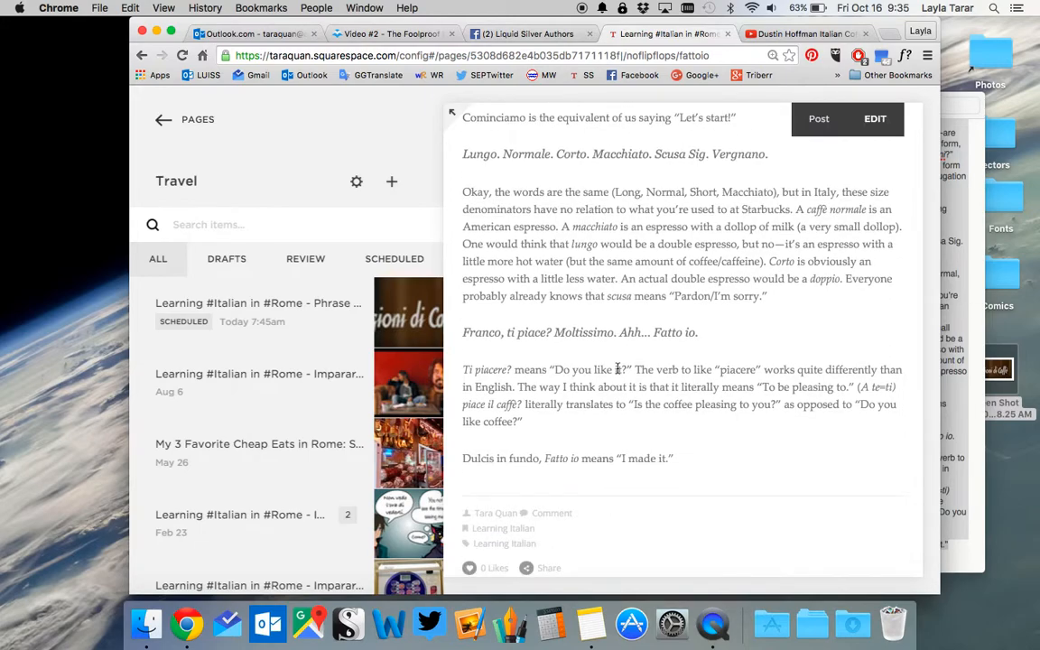
{"action": "scroll", "coordinate": [617, 368], "scroll_direction": "up", "scroll_amount": 8}
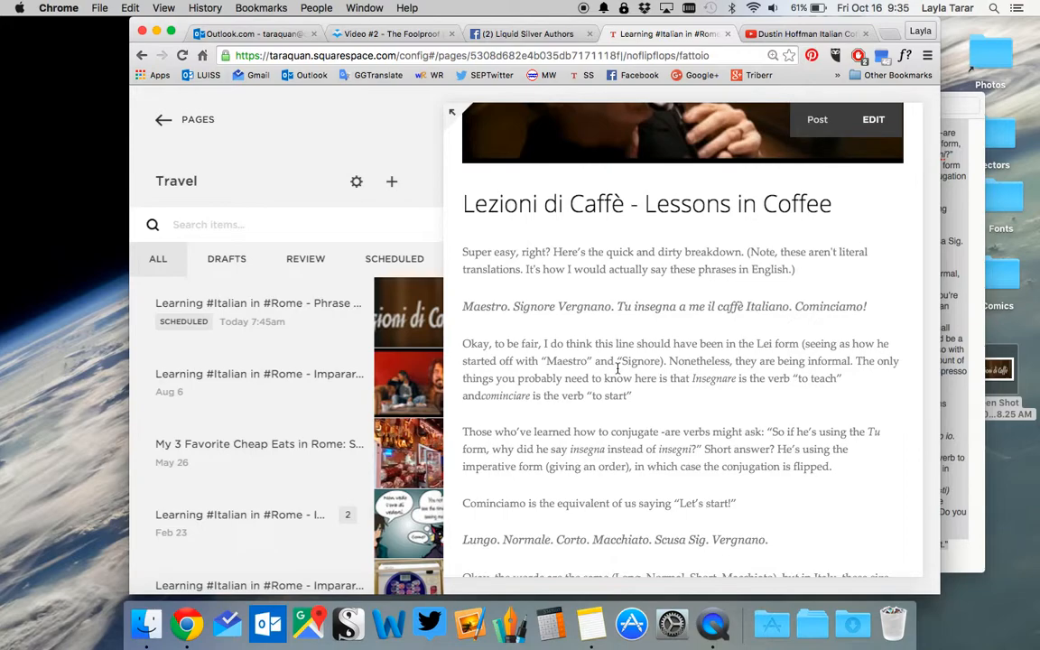
{"action": "scroll", "coordinate": [618, 369], "scroll_direction": "up", "scroll_amount": 12}
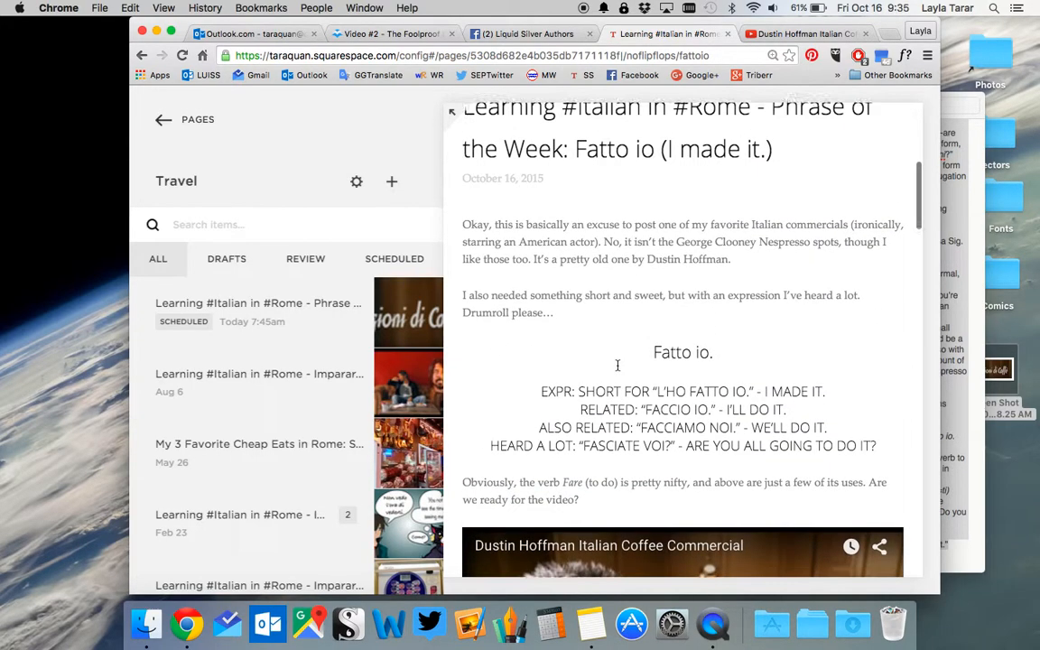
{"action": "scroll", "coordinate": [618, 365], "scroll_direction": "up", "scroll_amount": 3}
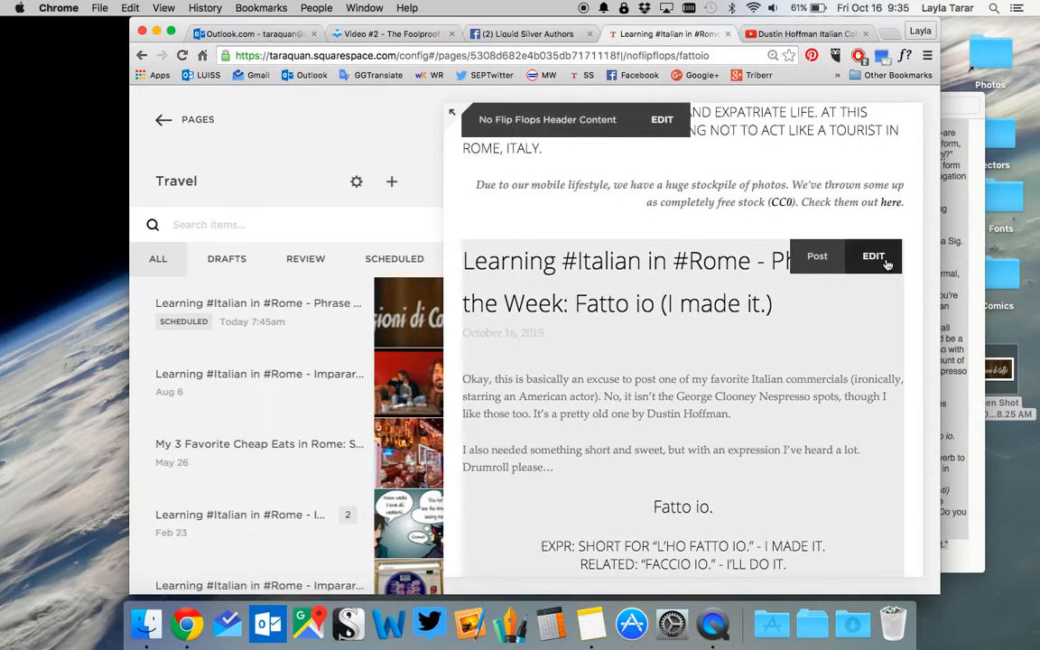
Add "#travel #italiano" after the title and URL in the post's Twitter sharing text, and save the settings and the post
{"action": "left_click", "coordinate": [887, 264]}
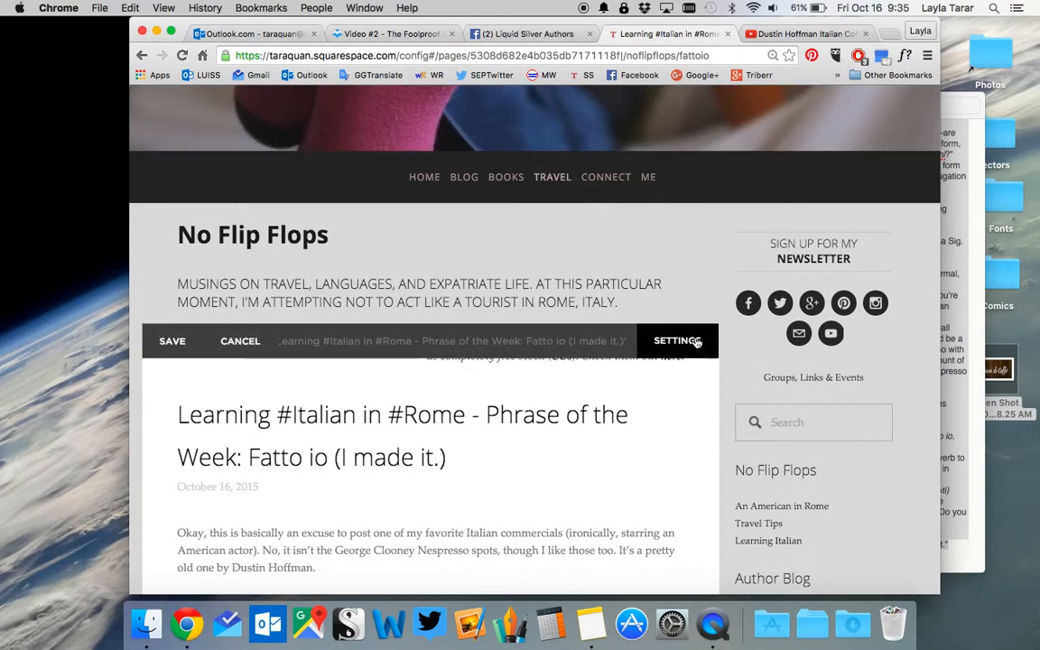
{"action": "left_click", "coordinate": [694, 341]}
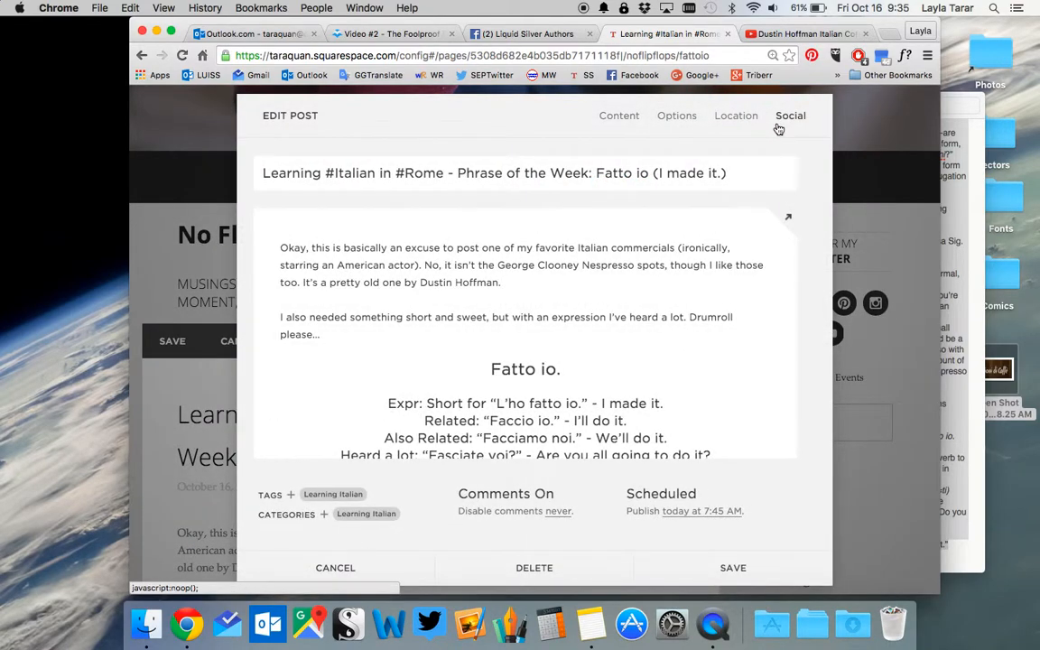
{"action": "left_click", "coordinate": [780, 126]}
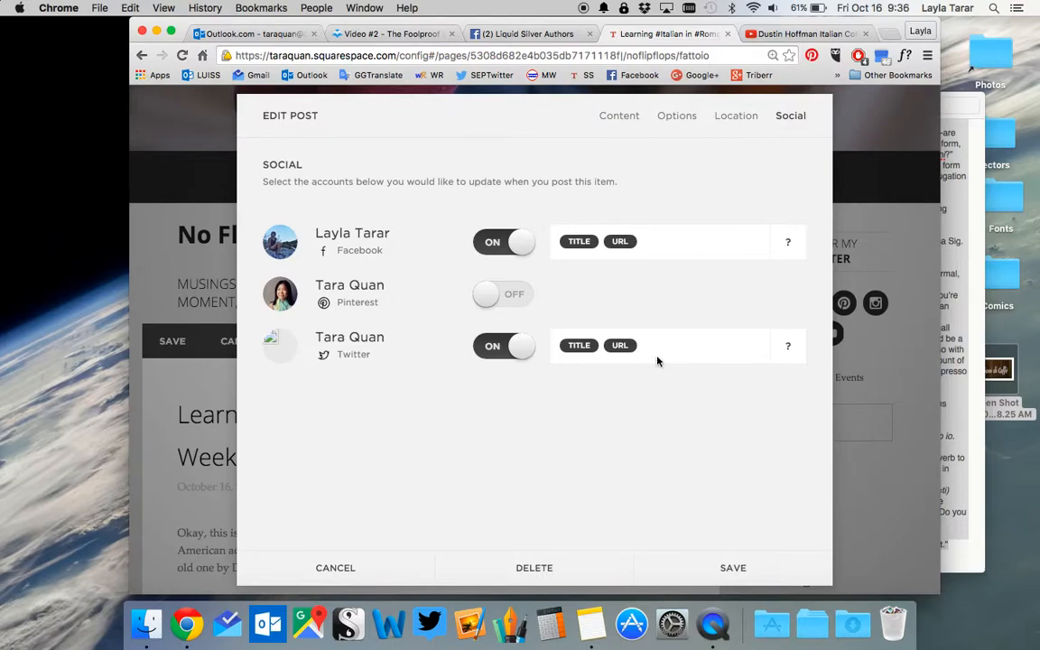
{"action": "type", "text": "#travel #italiano"}
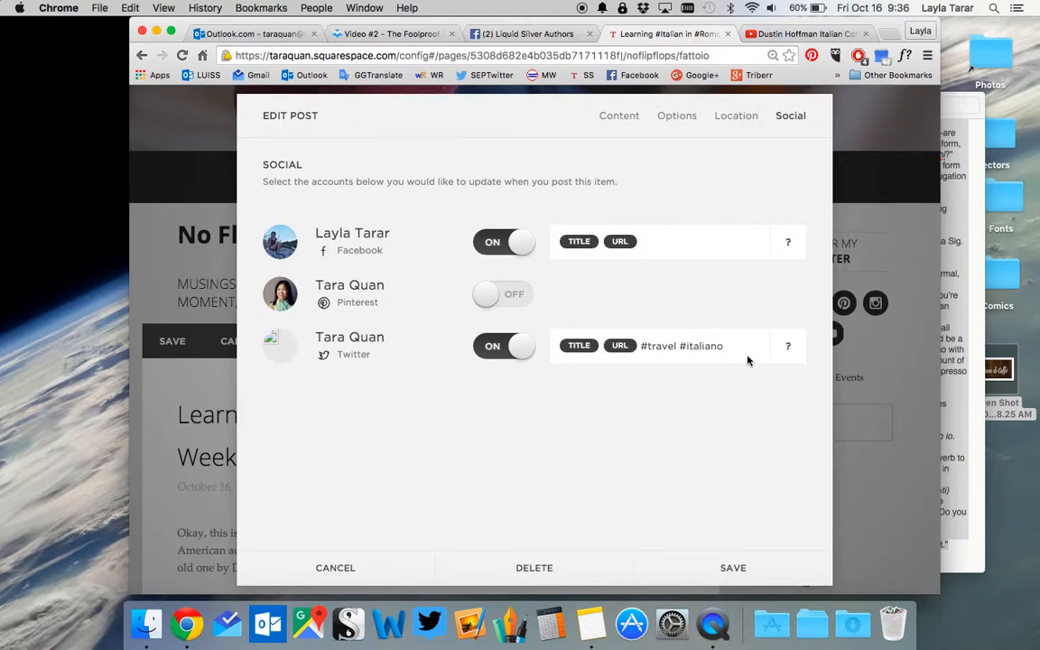
{"action": "left_click", "coordinate": [762, 568]}
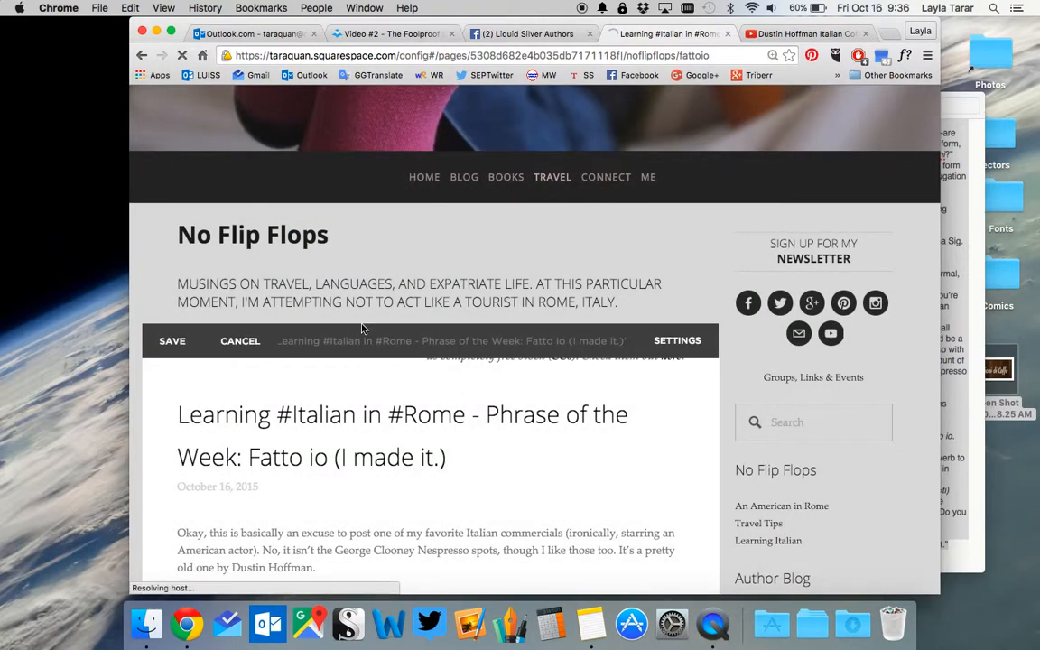
{"action": "left_click", "coordinate": [167, 344]}
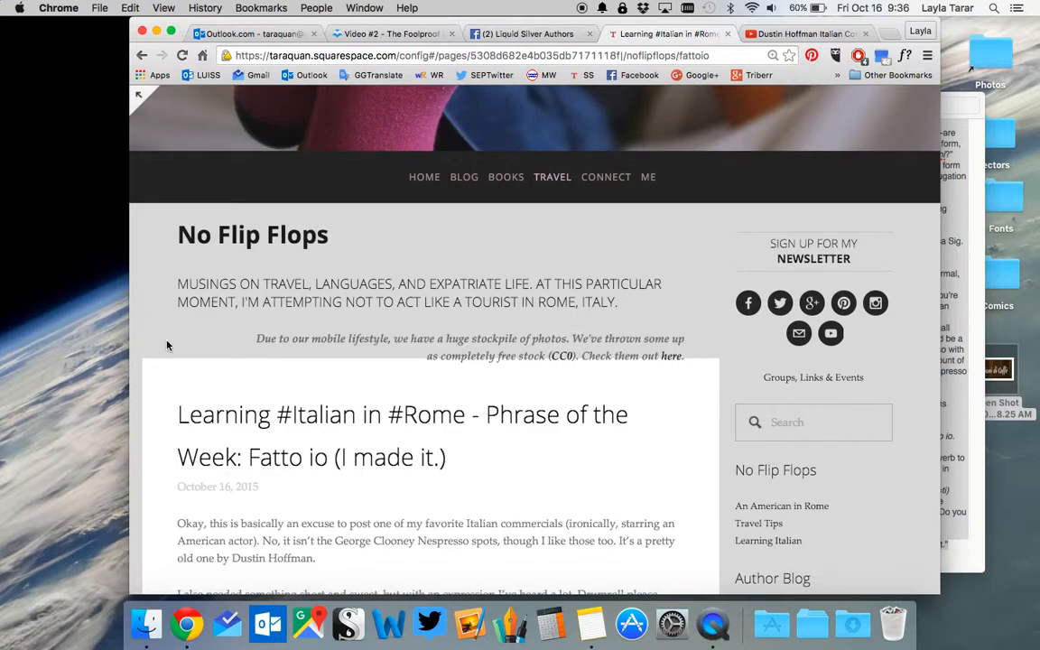